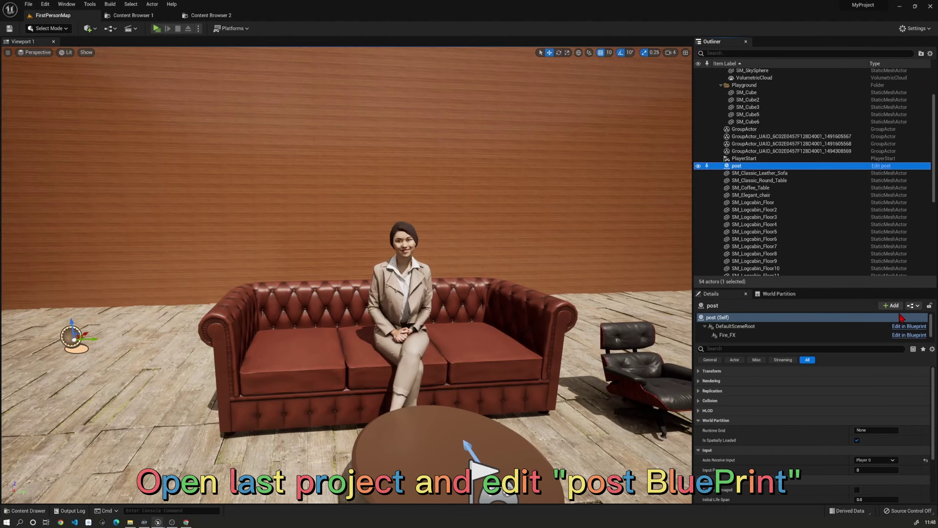
# Step: Open the post Blueprint from the Outliner and arrange its editor window and Event Graph view
pyautogui.click(904, 326)
pyautogui.moveTo(525, 57); pyautogui.dragTo(388, 55)
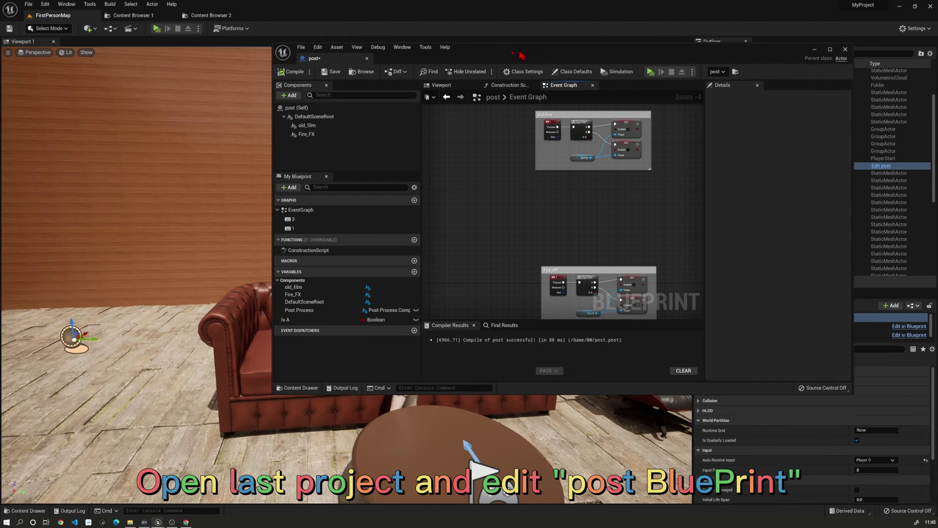
pyautogui.moveTo(363, 188); pyautogui.dragTo(365, 200, button='right')
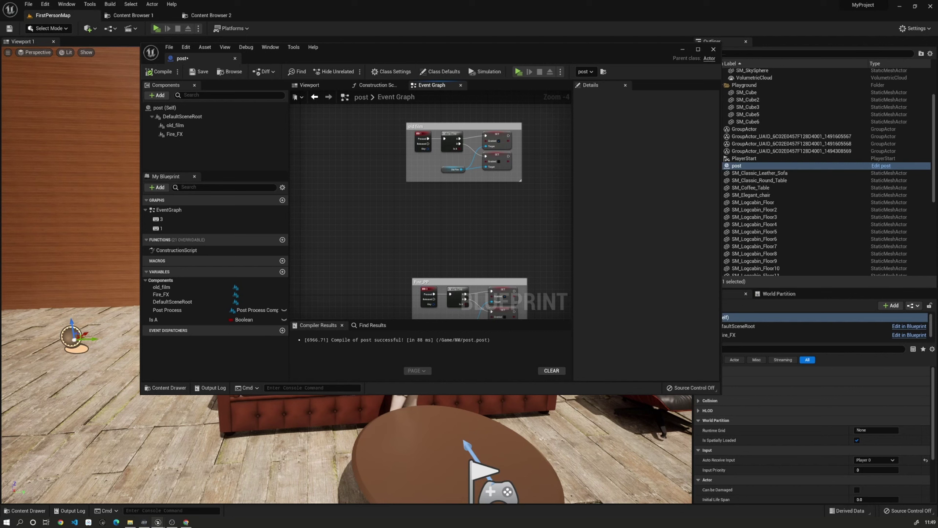
pyautogui.moveTo(374, 200); pyautogui.dragTo(383, 193, button='right')
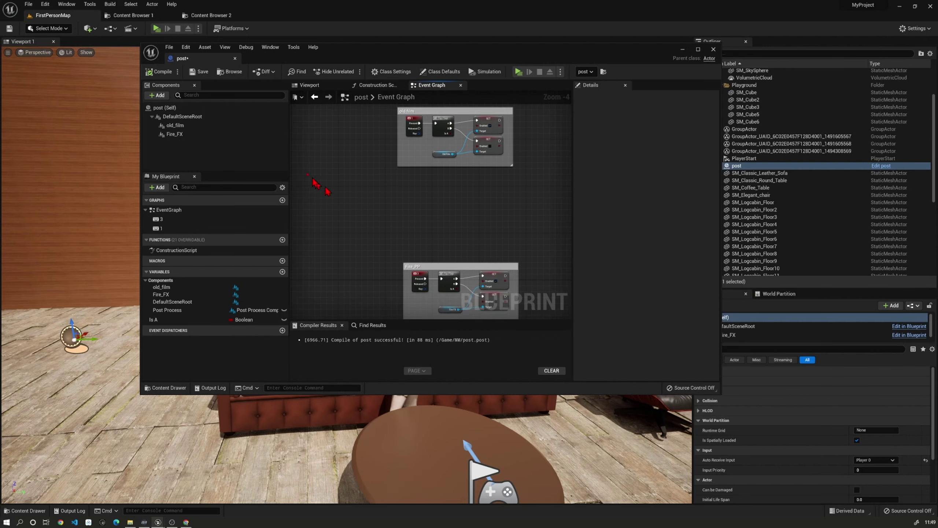
# Step: Save the post Blueprint and add a Post Process component named Swirl
pyautogui.click(199, 72)
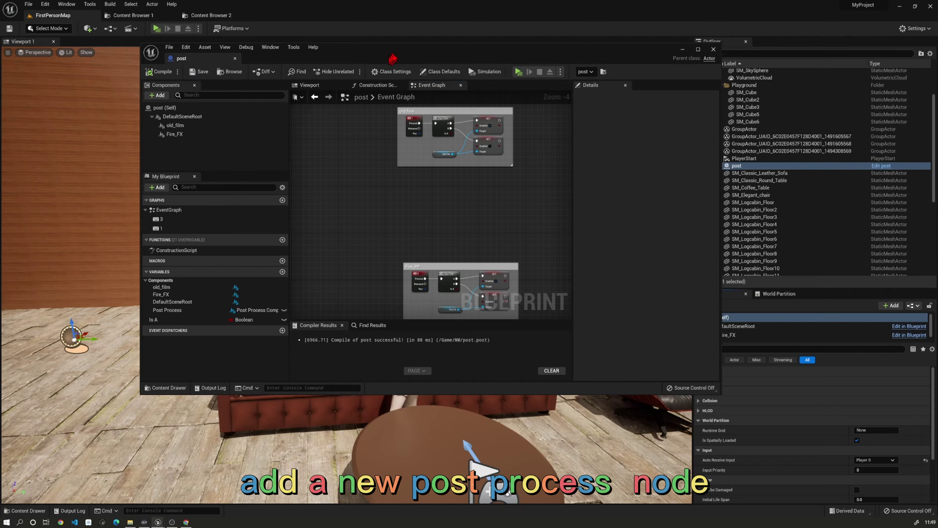
pyautogui.moveTo(392, 58); pyautogui.dragTo(383, 99)
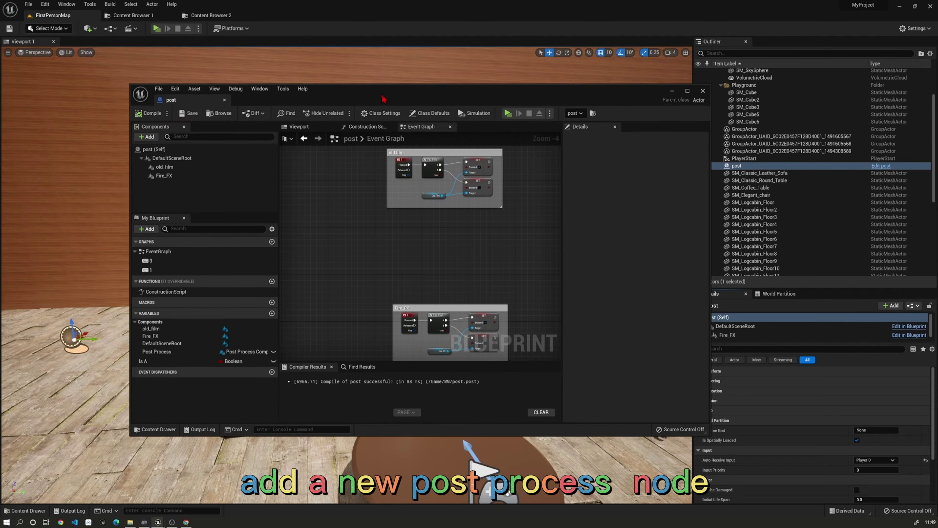
pyautogui.click(147, 136)
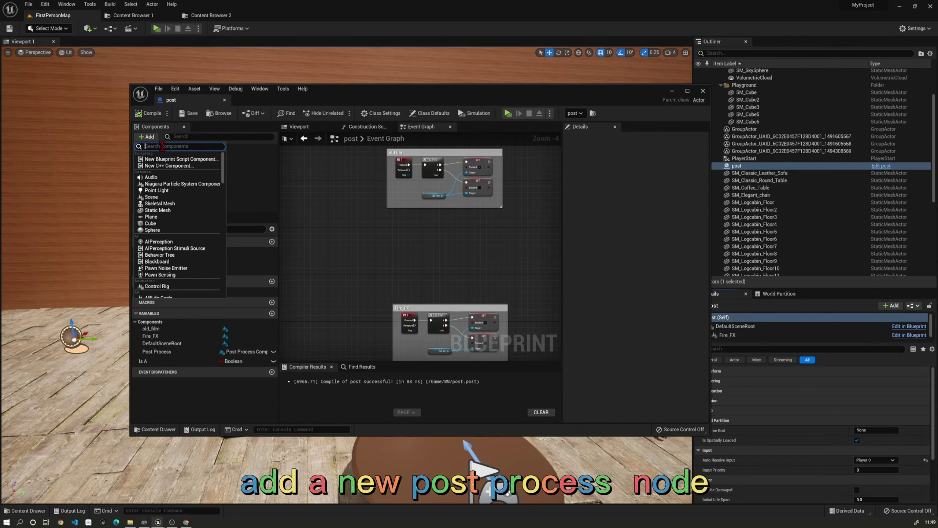
pyautogui.write('post')
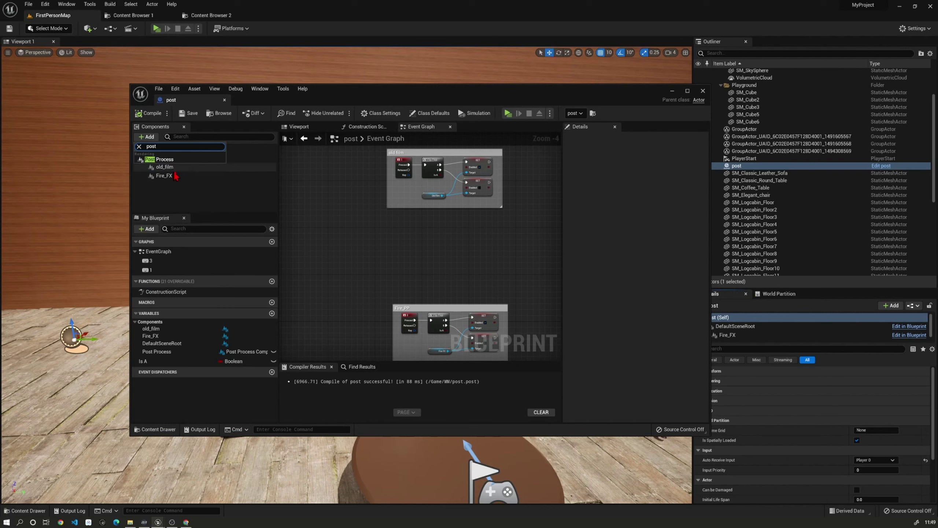
pyautogui.press('Return')
pyautogui.write('Swirl')
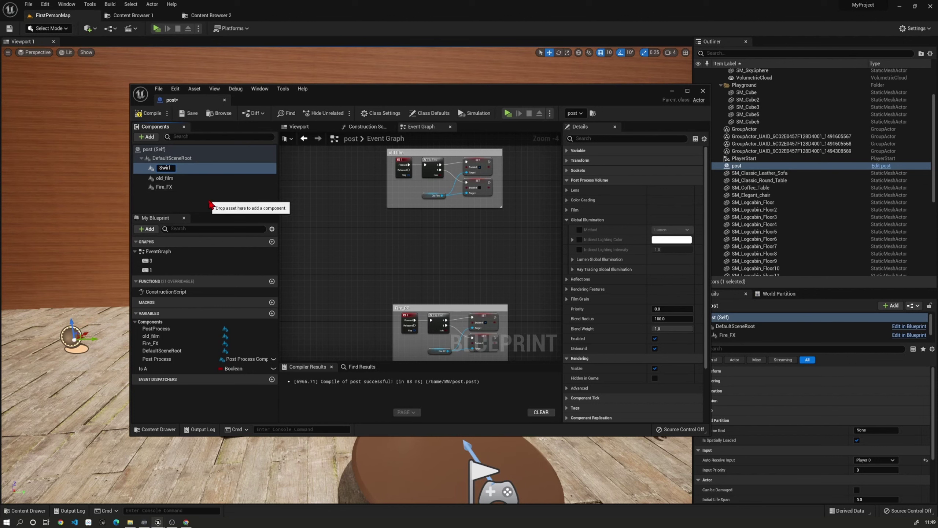
pyautogui.press('Return')
# Step: Pan the Event Graph and bring up Content Browser 1 showing the MM folder
pyautogui.moveTo(394, 262); pyautogui.dragTo(360, 224, button='right')
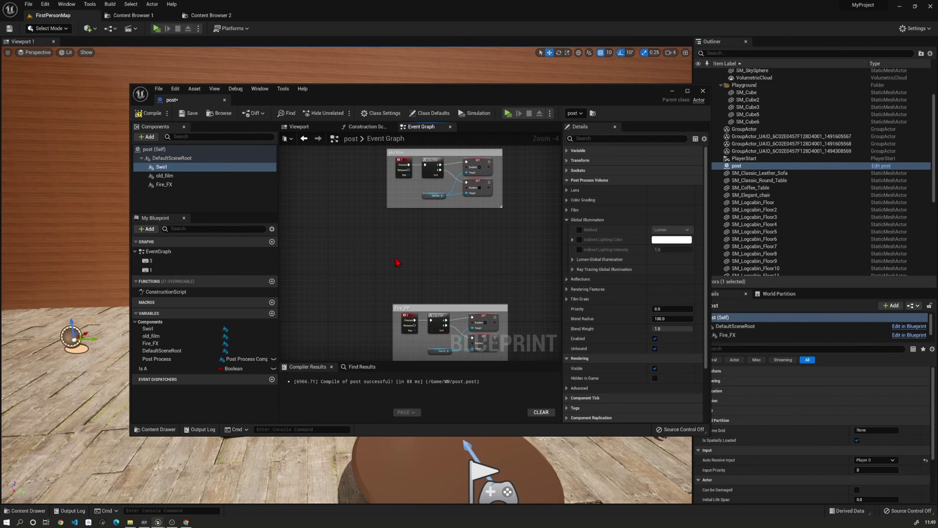
pyautogui.moveTo(429, 229); pyautogui.dragTo(437, 228, button='right')
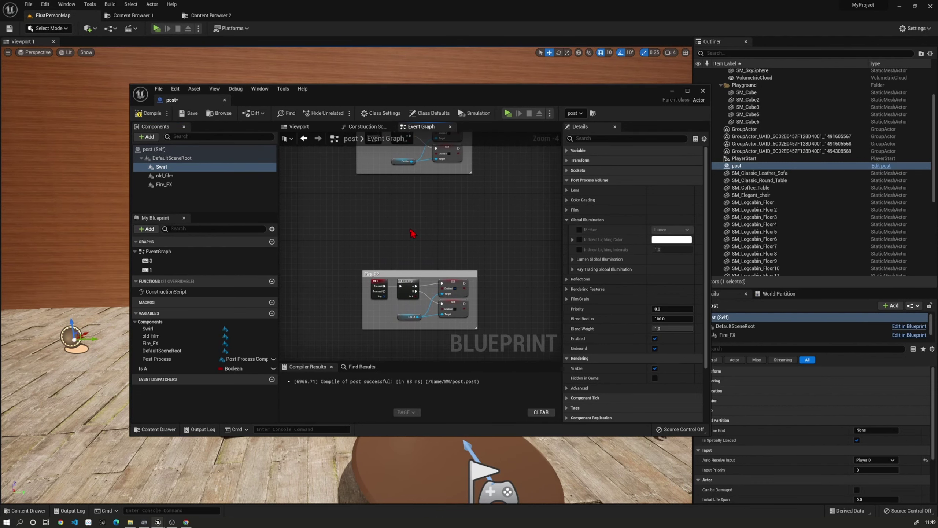
pyautogui.click(153, 16)
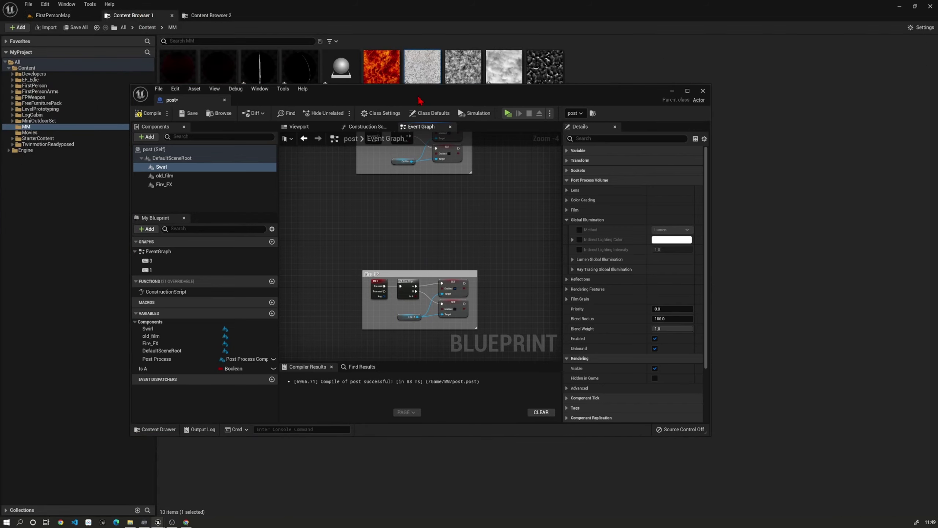
# Step: Create a new material named Swirl in the MM folder
pyautogui.moveTo(419, 99)
pyautogui.mouseDown()
pyautogui.moveTo(458, 328)
pyautogui.moveTo(452, 311)
pyautogui.mouseUp()
pyautogui.rightClick(276, 170)
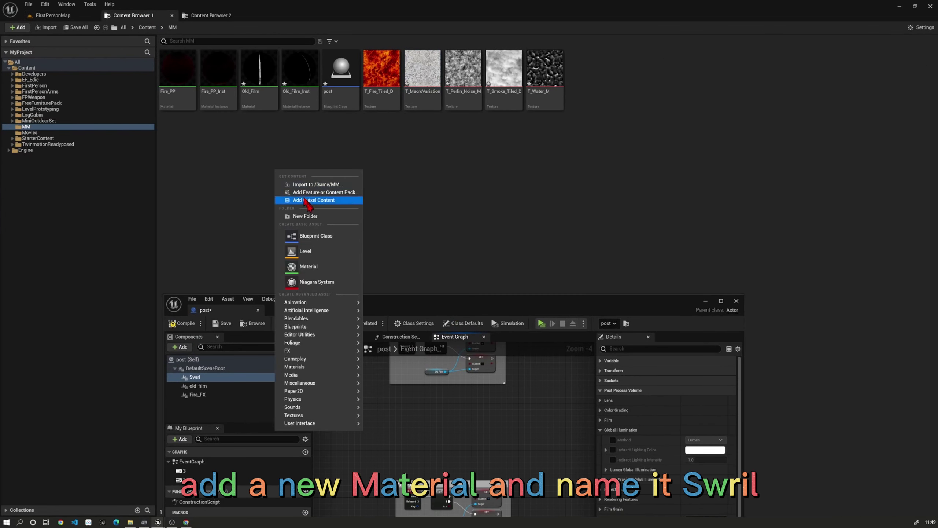
pyautogui.click(314, 267)
pyautogui.write('Swir')
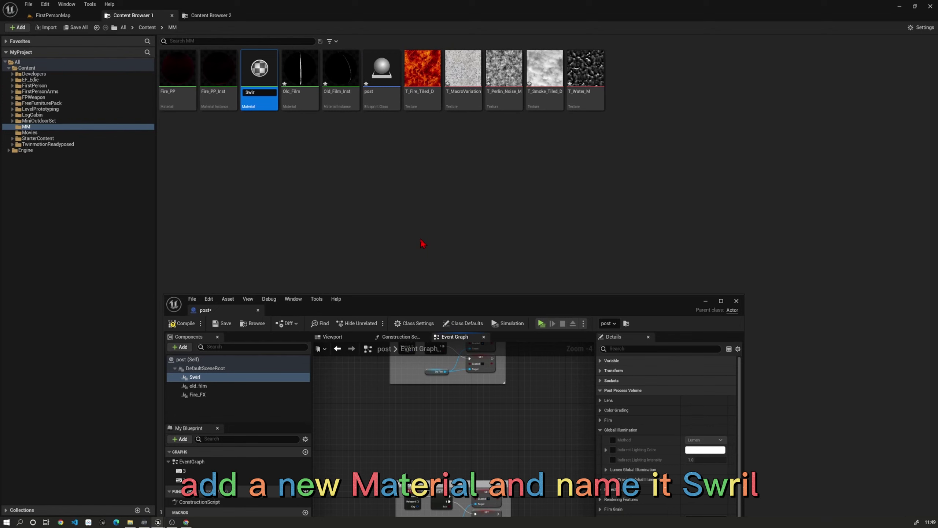
pyautogui.write('l')
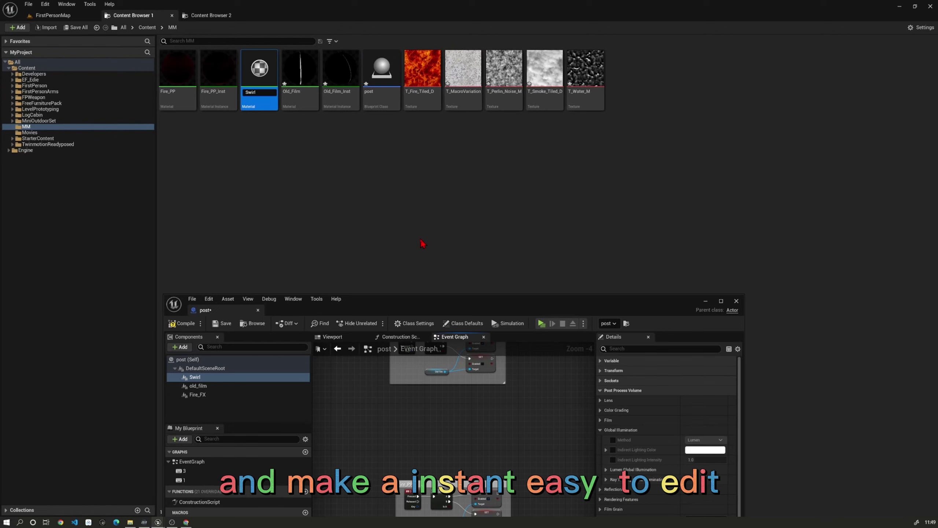
pyautogui.press('Return')
# Step: Create the Swirl_Inst material instance from the Swirl material
pyautogui.rightClick(380, 82)
pyautogui.click(408, 97)
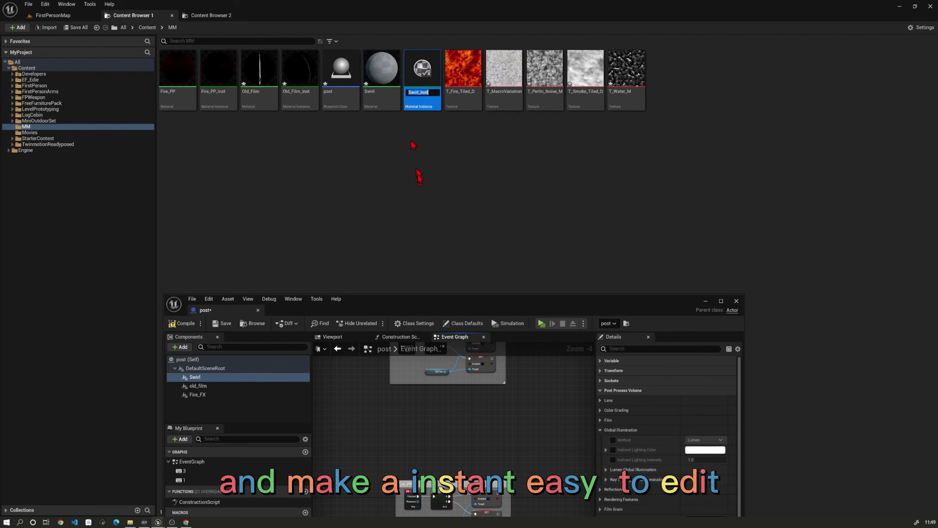
pyautogui.moveTo(535, 307); pyautogui.dragTo(520, 143)
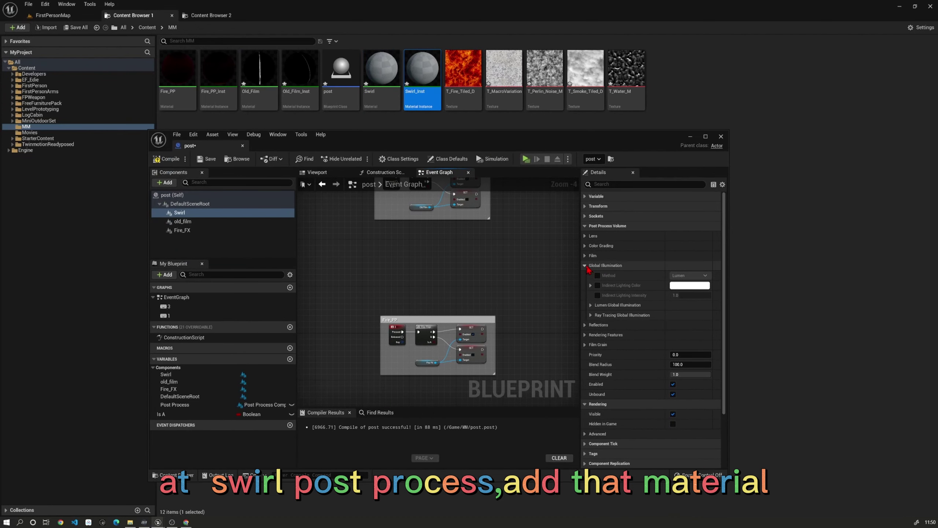
# Step: Add an Asset Reference element holding Swirl_Inst to Swirl's Post Process Materials
pyautogui.click(588, 265)
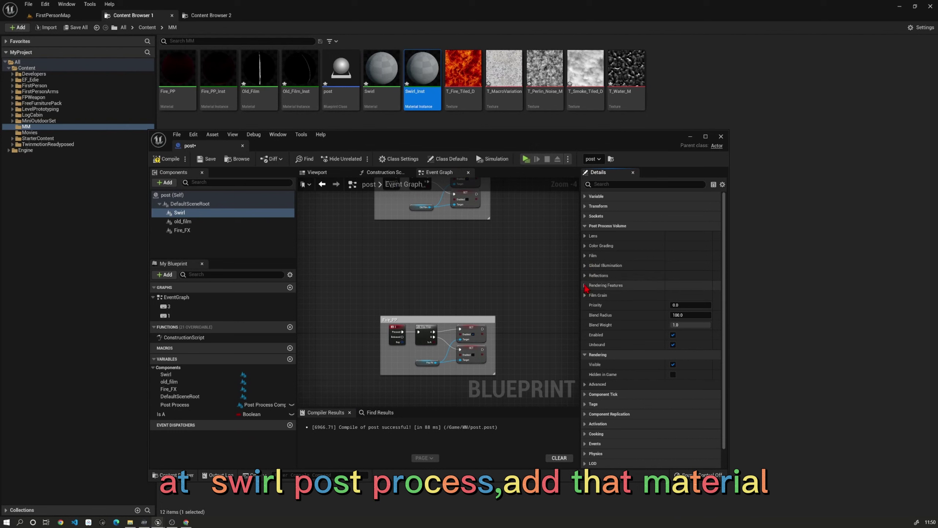
pyautogui.click(587, 284)
pyautogui.click(590, 295)
pyautogui.click(698, 305)
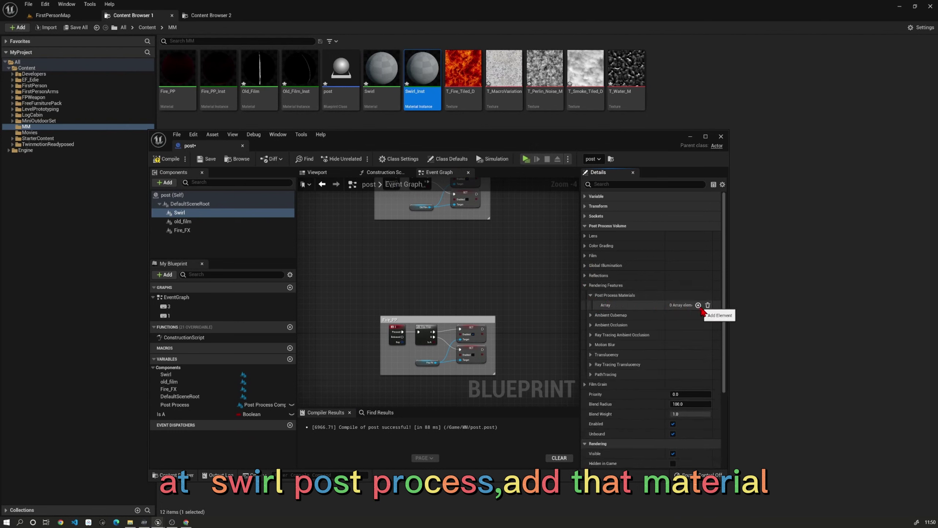
pyautogui.click(690, 315)
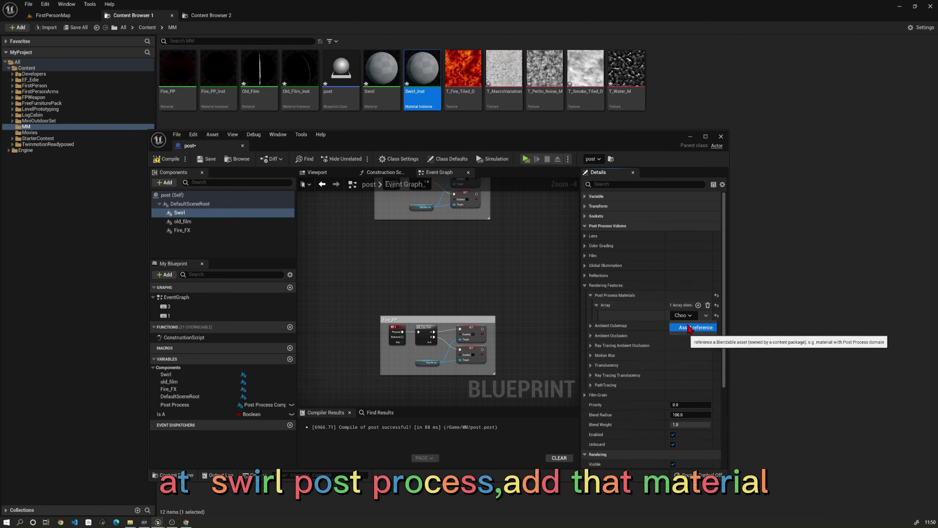
pyautogui.click(685, 327)
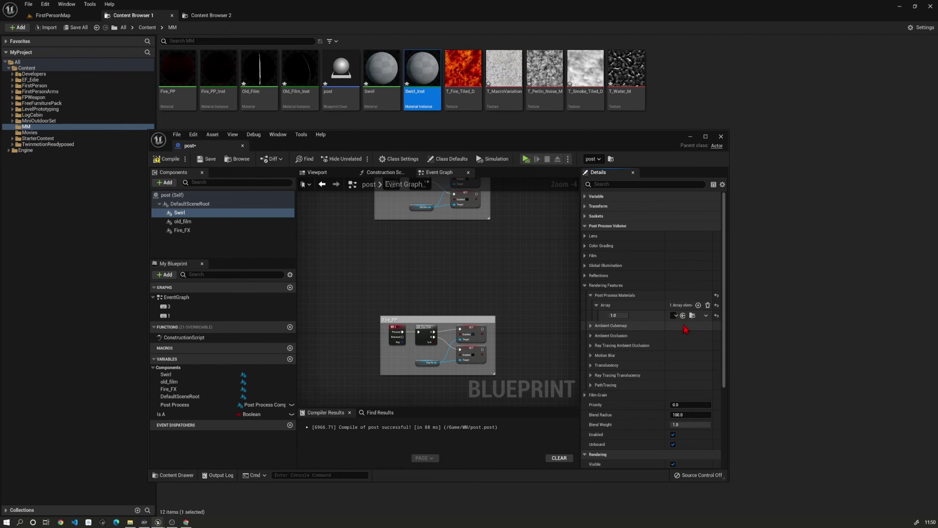
pyautogui.click(747, 316)
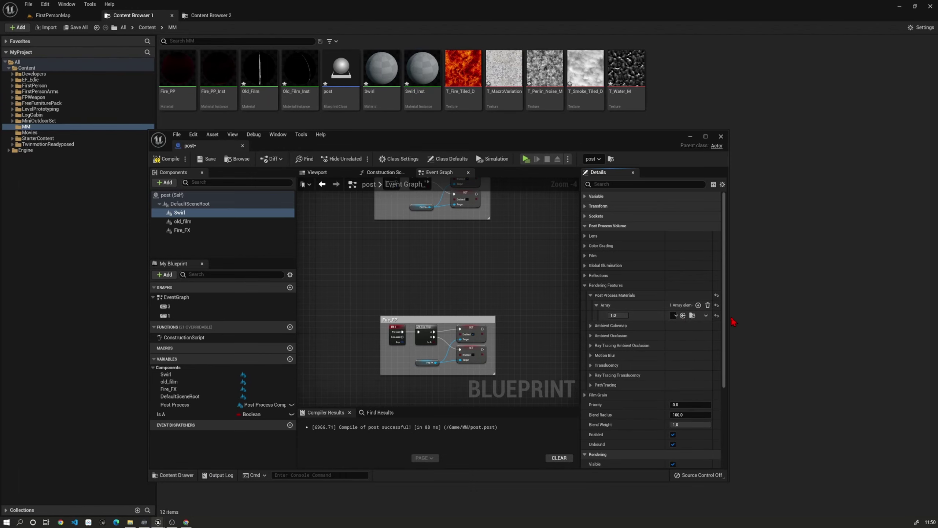
# Step: Widen the Blueprint editor's Details, scroll down, and minimize the post Blueprint editor
pyautogui.moveTo(729, 317); pyautogui.dragTo(898, 322)
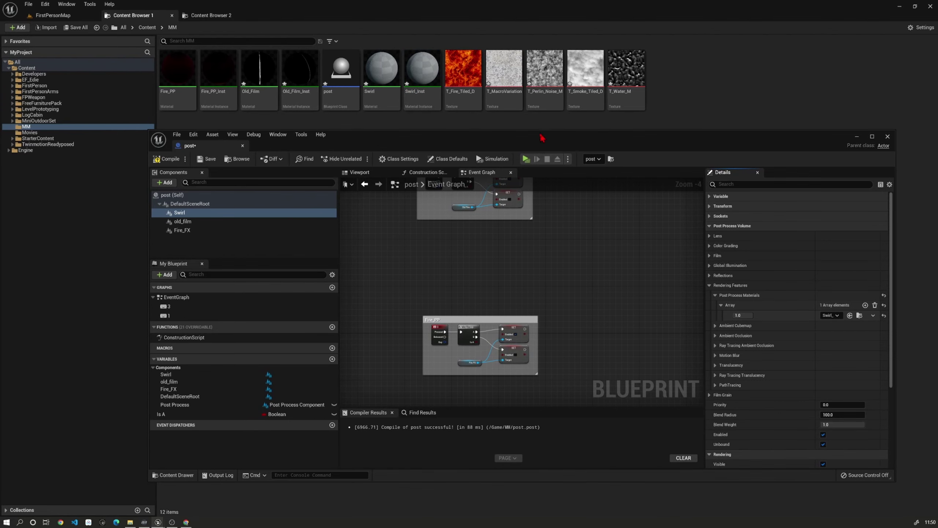
pyautogui.scroll(-2, 757, 324)
pyautogui.scroll(-3, 761, 351)
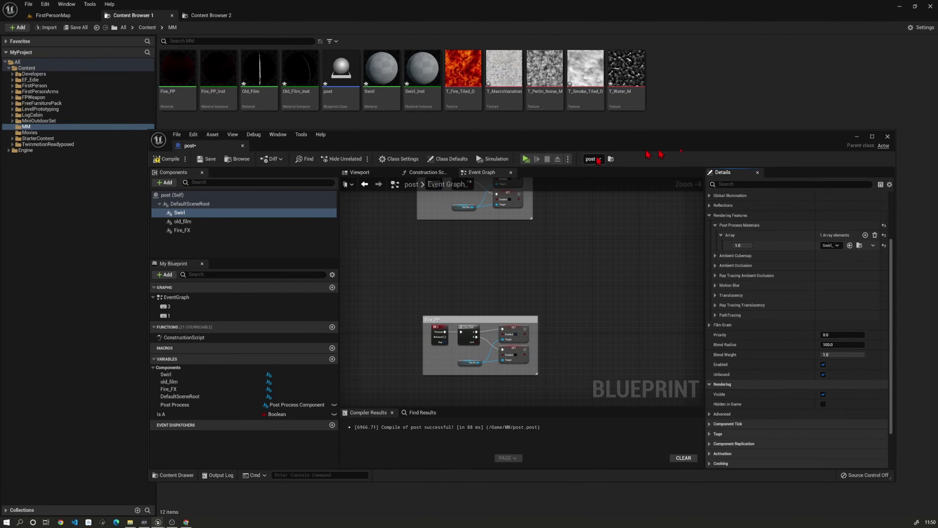
pyautogui.click(857, 136)
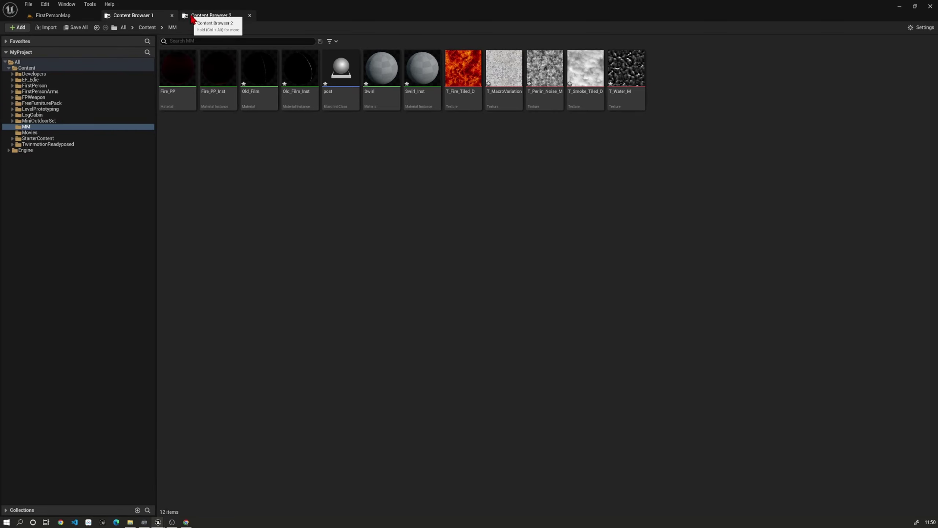
# Step: Open the Swirl material and change its Material Domain to Post Process
pyautogui.doubleClick(382, 89)
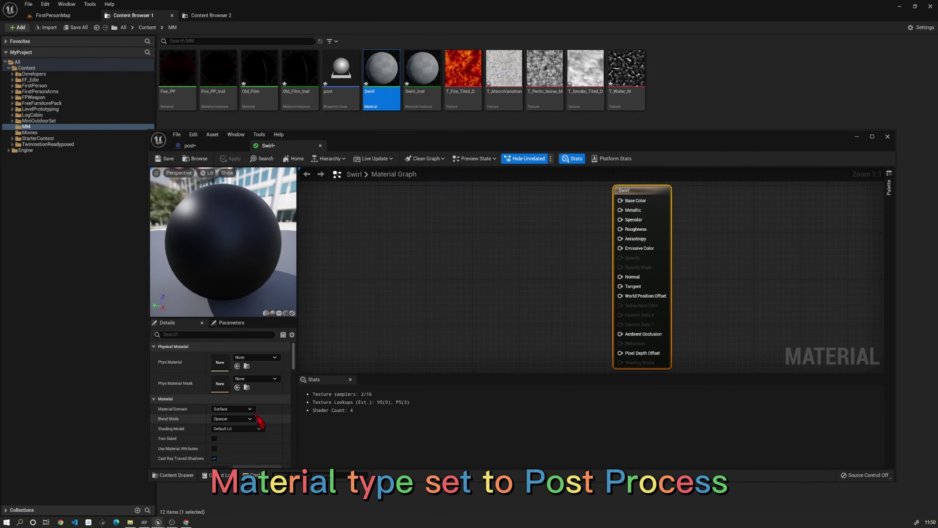
pyautogui.click(232, 408)
pyautogui.click(239, 444)
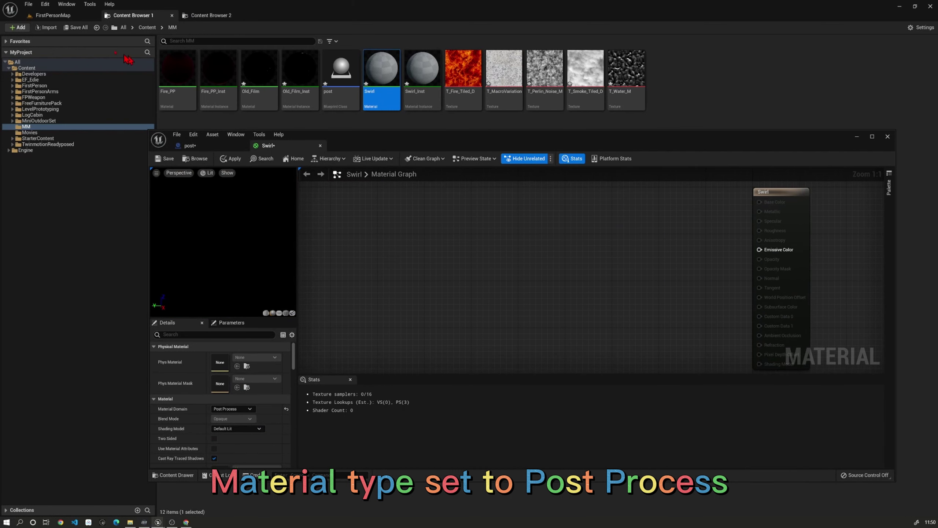
pyautogui.click(52, 15)
# Step: Add a TexCoord[0] node and place a Subtract node beside it
pyautogui.moveTo(472, 151); pyautogui.dragTo(427, 119)
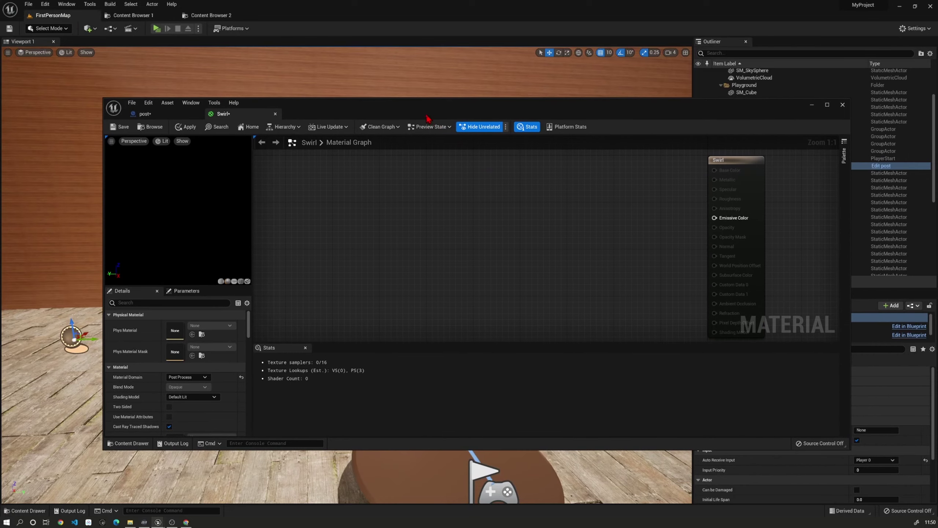
pyautogui.rightClick(426, 219)
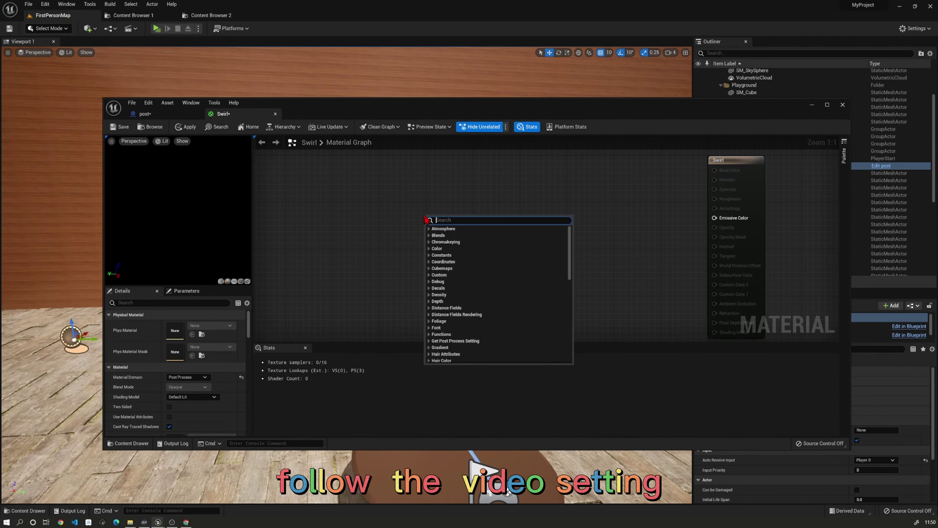
pyautogui.write('text')
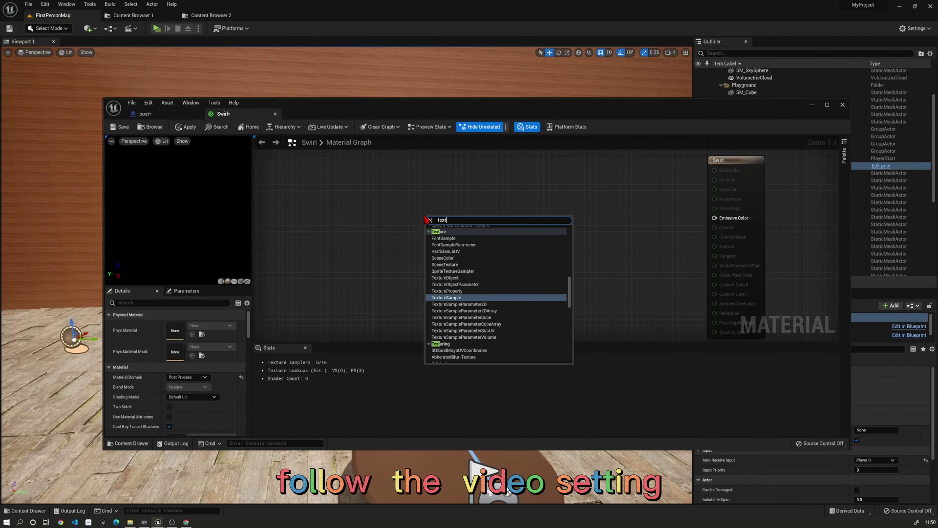
pyautogui.press('BackSpace')
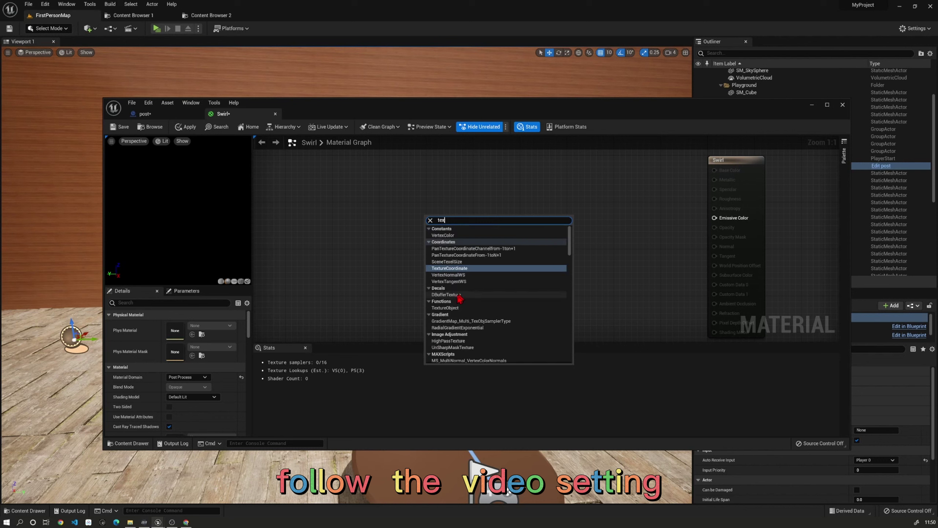
pyautogui.click(467, 269)
pyautogui.moveTo(452, 224); pyautogui.dragTo(307, 189)
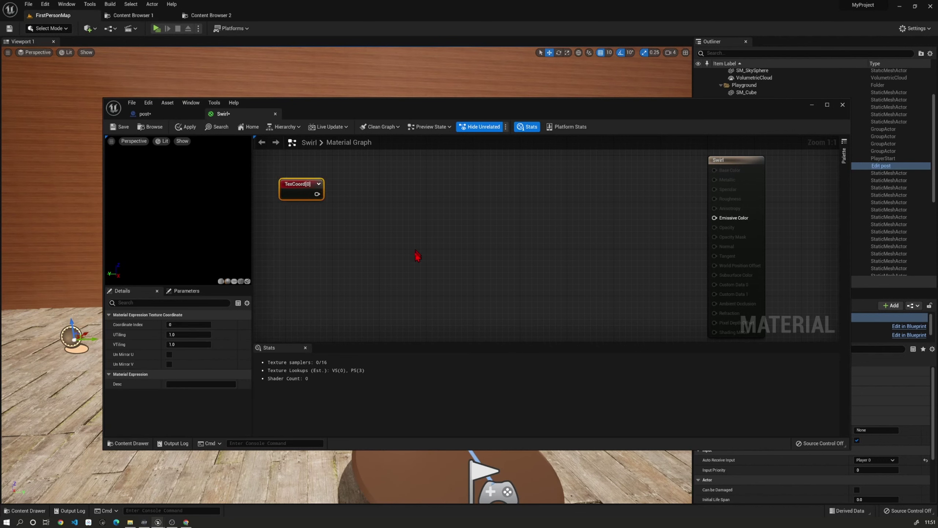
pyautogui.moveTo(416, 258); pyautogui.dragTo(485, 250, button='right')
pyautogui.rightClick(476, 252)
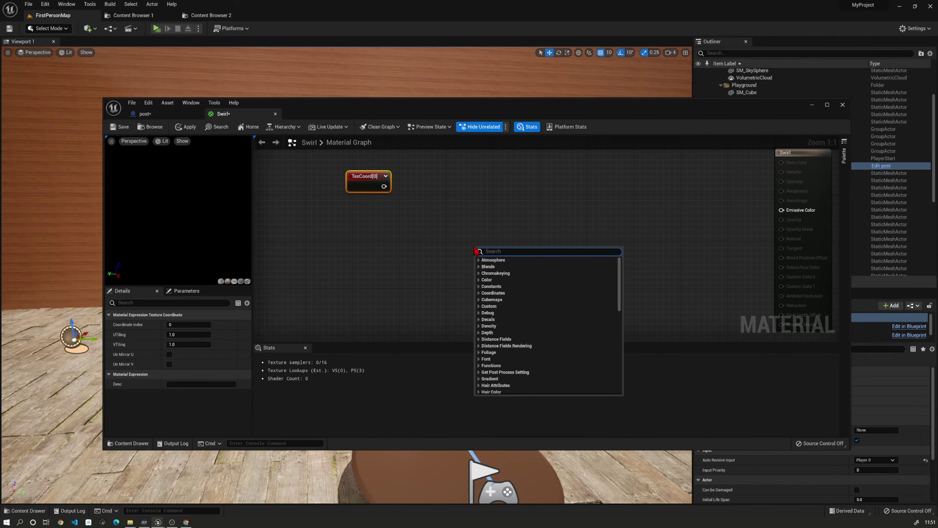
pyautogui.write('sub')
pyautogui.click(489, 306)
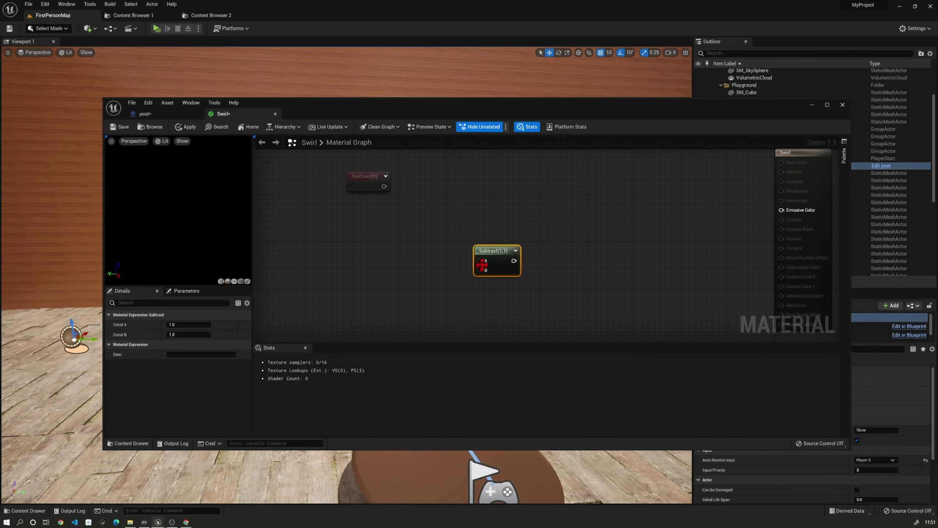
pyautogui.moveTo(488, 255)
pyautogui.mouseDown()
pyautogui.moveTo(425, 181)
pyautogui.moveTo(341, 253)
pyautogui.mouseUp()
# Step: Add a 0.5, 0.5 Constant2Vector and connect it to the Subtract node
pyautogui.click(346, 253)
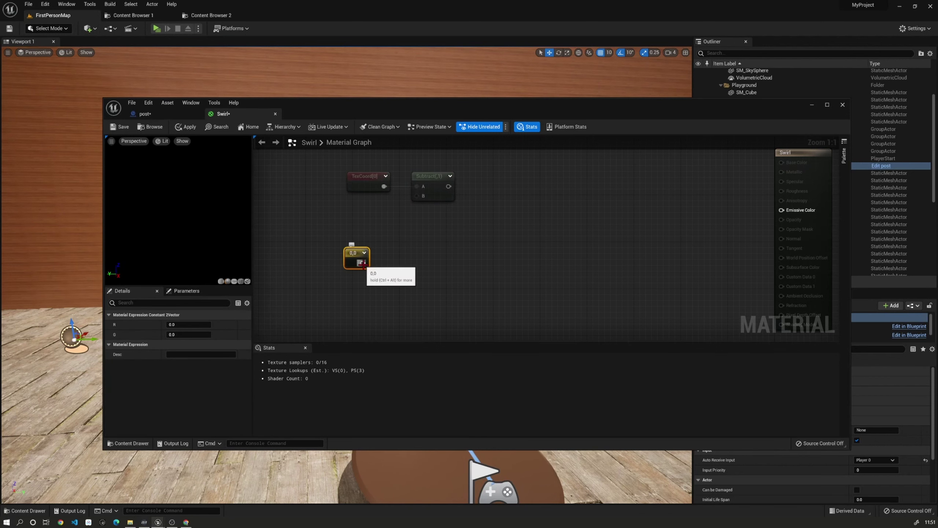
pyautogui.click(200, 325)
pyautogui.write('0.5')
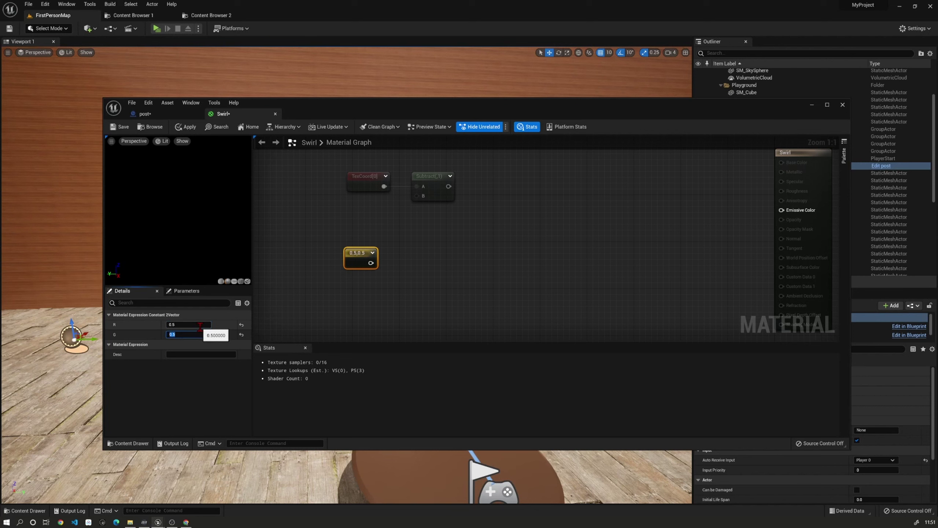
pyautogui.press('Return')
pyautogui.moveTo(371, 260)
pyautogui.mouseDown()
pyautogui.moveTo(384, 206)
pyautogui.moveTo(417, 196)
pyautogui.mouseUp()
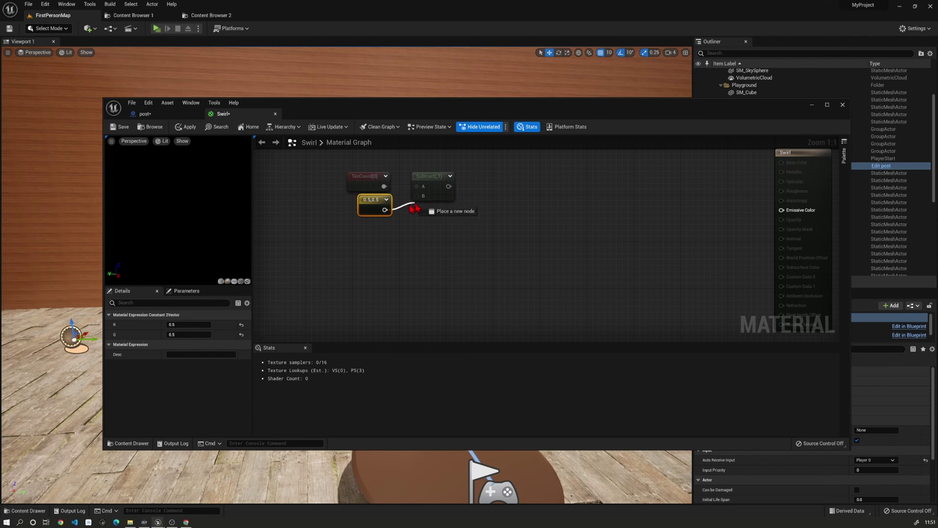
pyautogui.click(423, 181)
pyautogui.moveTo(529, 216); pyautogui.dragTo(451, 245, button='right')
# Step: Add a VectorToRadialValue node after Subtract and move the Swirl result node right
pyautogui.rightClick(451, 246)
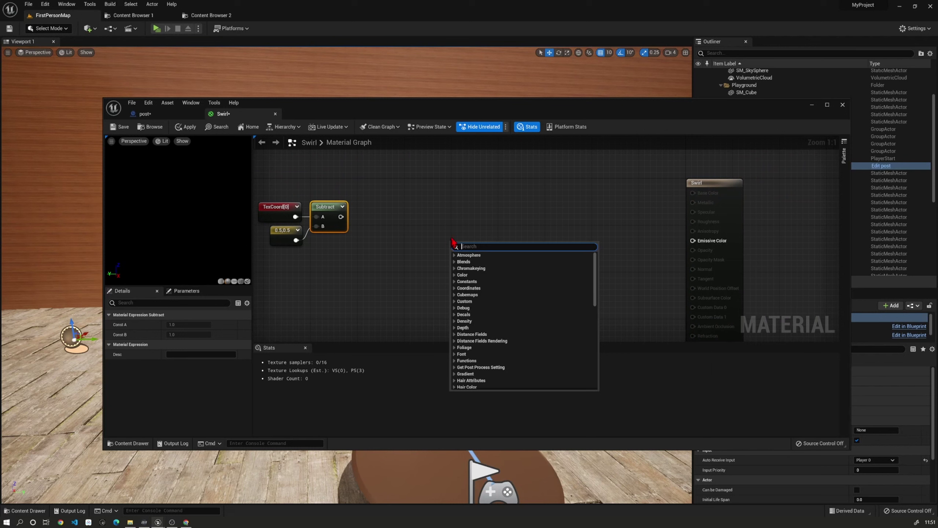
pyautogui.write('vec')
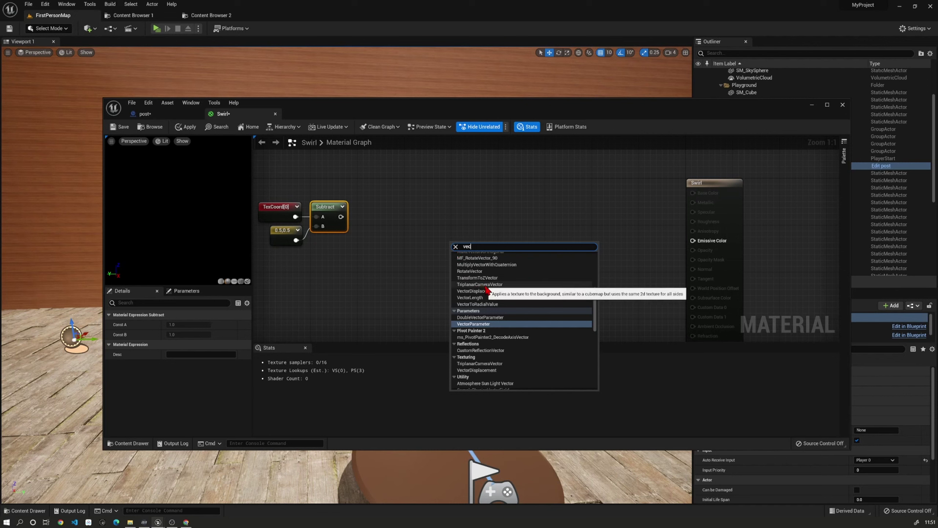
pyautogui.click(501, 305)
pyautogui.moveTo(485, 251)
pyautogui.mouseDown()
pyautogui.moveTo(389, 207)
pyautogui.moveTo(364, 216)
pyautogui.mouseUp()
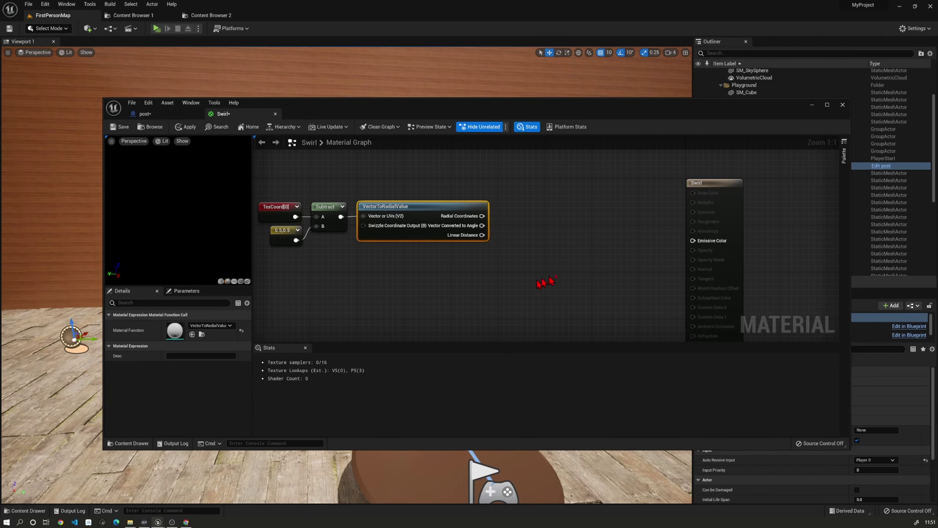
pyautogui.moveTo(582, 270); pyautogui.dragTo(482, 262, button='right')
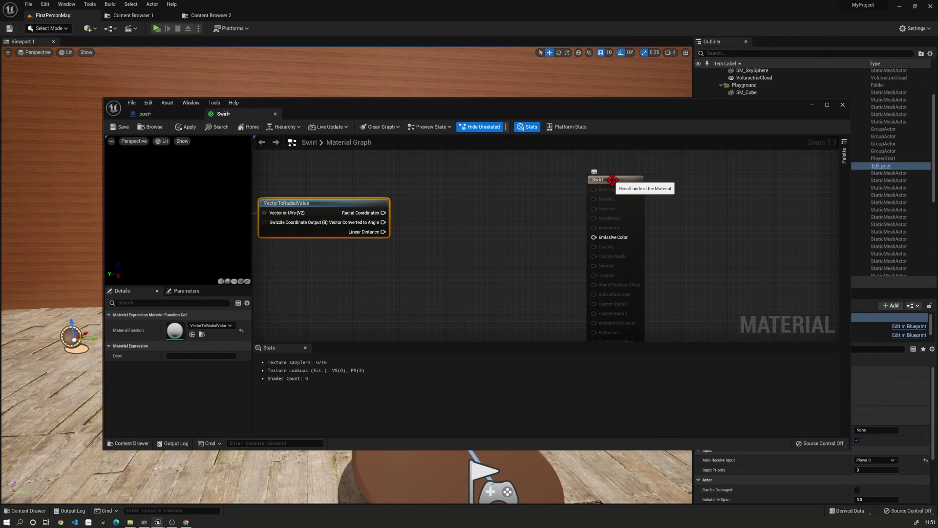
pyautogui.moveTo(606, 180); pyautogui.dragTo(742, 180)
# Step: Branch Radial Coordinates into a Mask (R) node and a Mask (G) node
pyautogui.moveTo(383, 212); pyautogui.dragTo(506, 216)
pyautogui.write('mas')
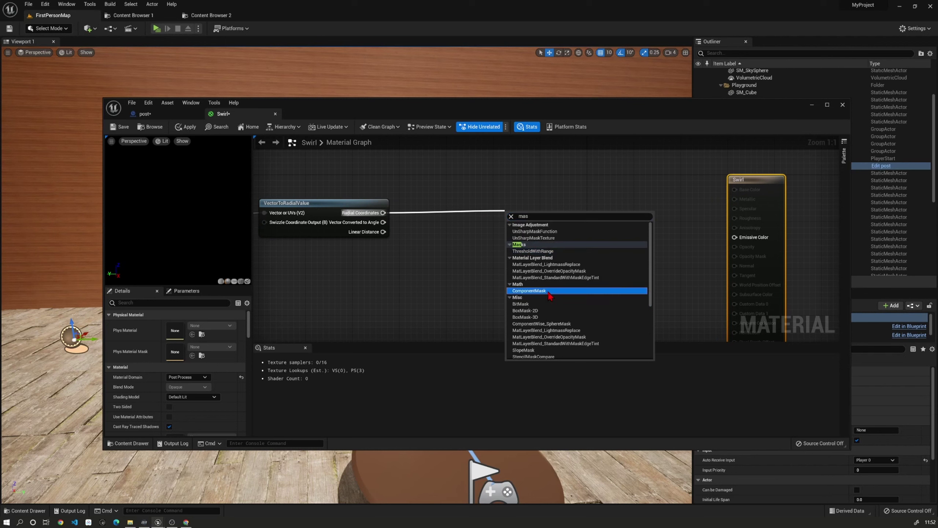
pyautogui.click(532, 290)
pyautogui.moveTo(436, 208); pyautogui.dragTo(437, 205)
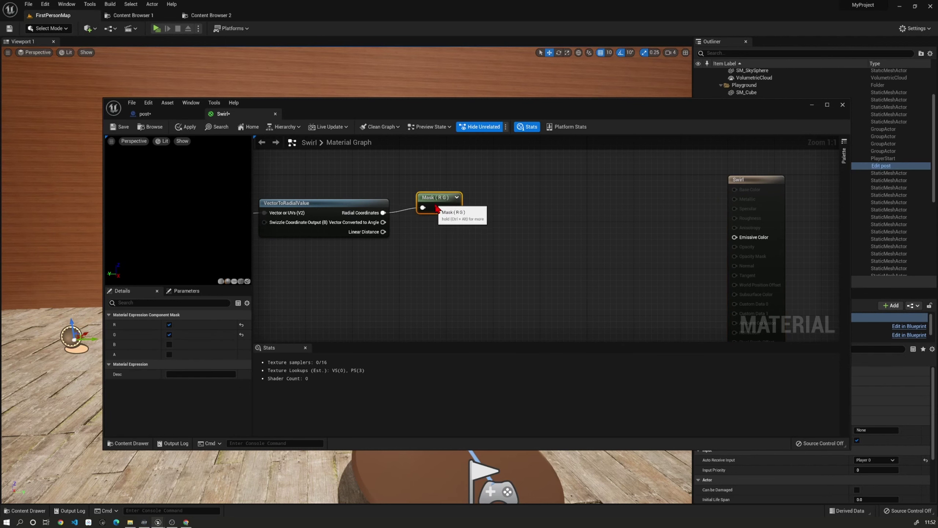
pyautogui.click(170, 335)
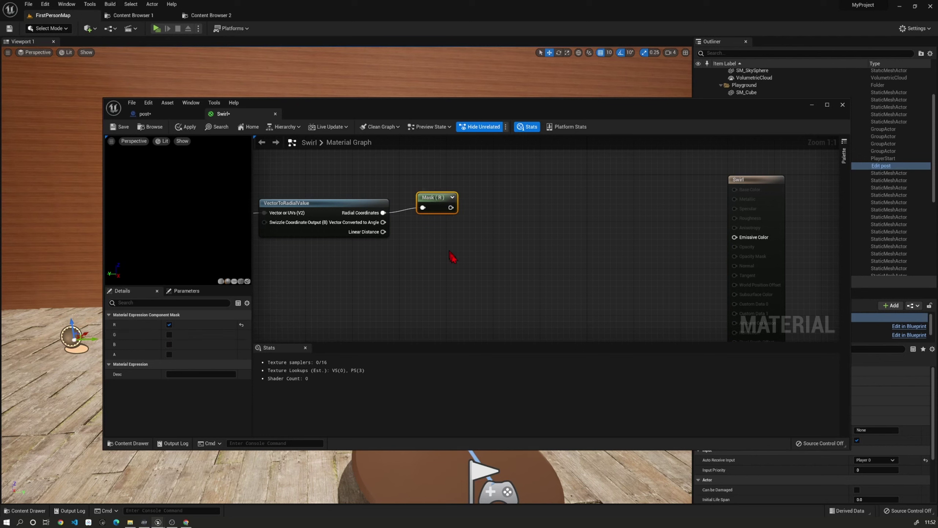
pyautogui.hotkey('ctrl', 'v')
pyautogui.moveTo(464, 267)
pyautogui.mouseDown()
pyautogui.moveTo(423, 220)
pyautogui.moveTo(422, 231)
pyautogui.mouseUp()
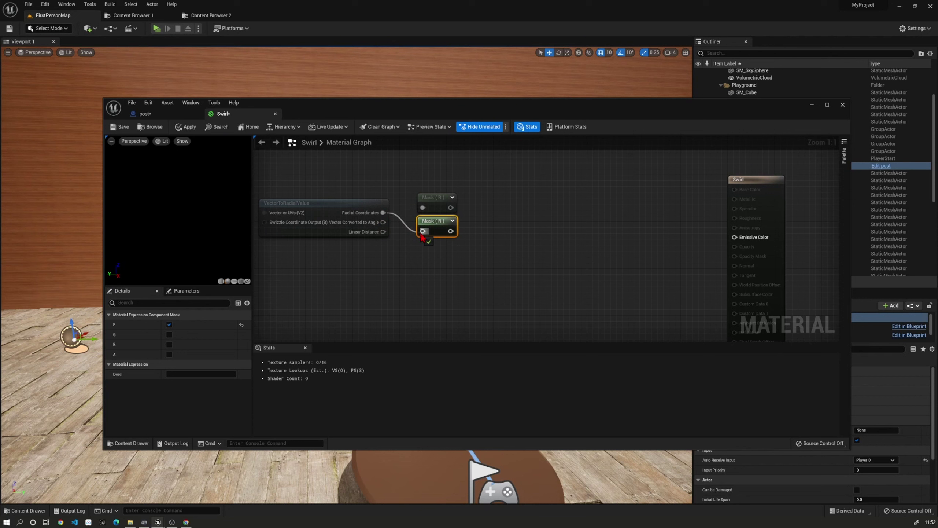
pyautogui.click(170, 314)
pyautogui.click(172, 315)
pyautogui.click(169, 325)
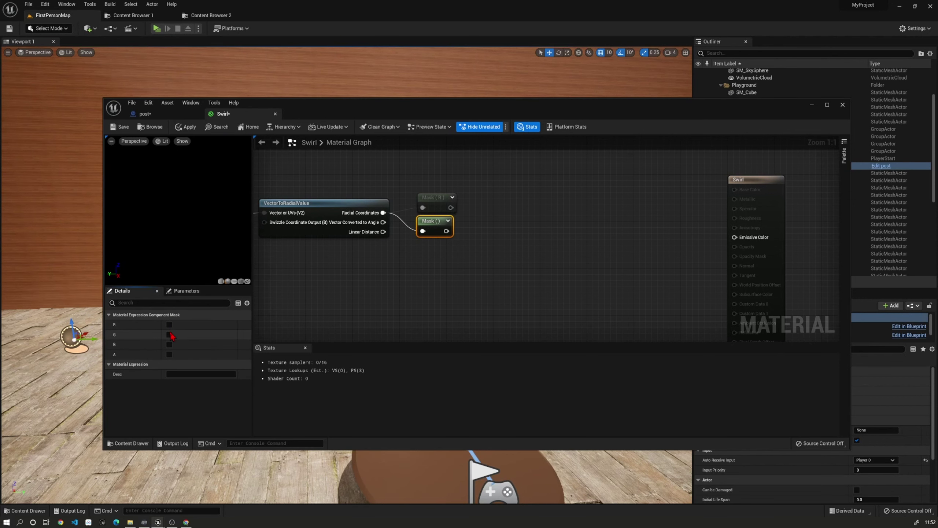
pyautogui.click(169, 334)
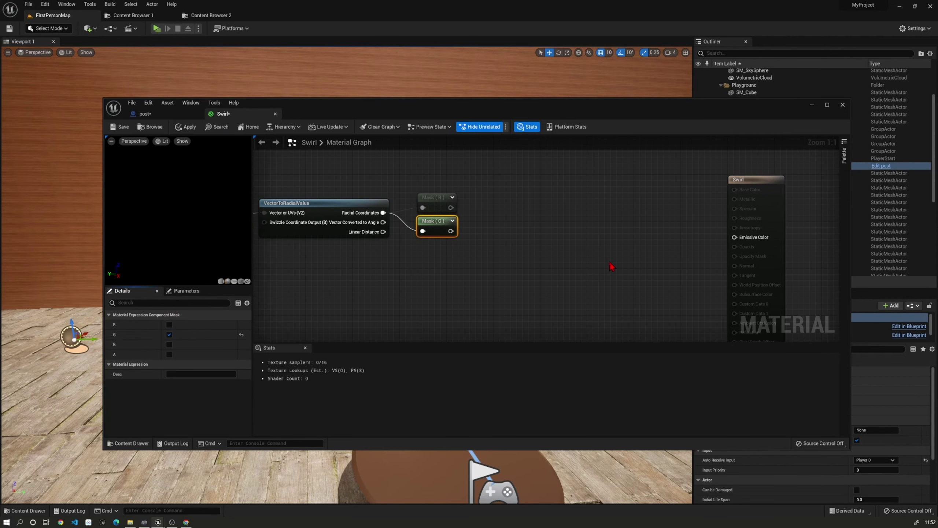
# Step: Sum Mask (R) and Mask (G) with an Add node
pyautogui.moveTo(612, 266); pyautogui.dragTo(586, 261, button='right')
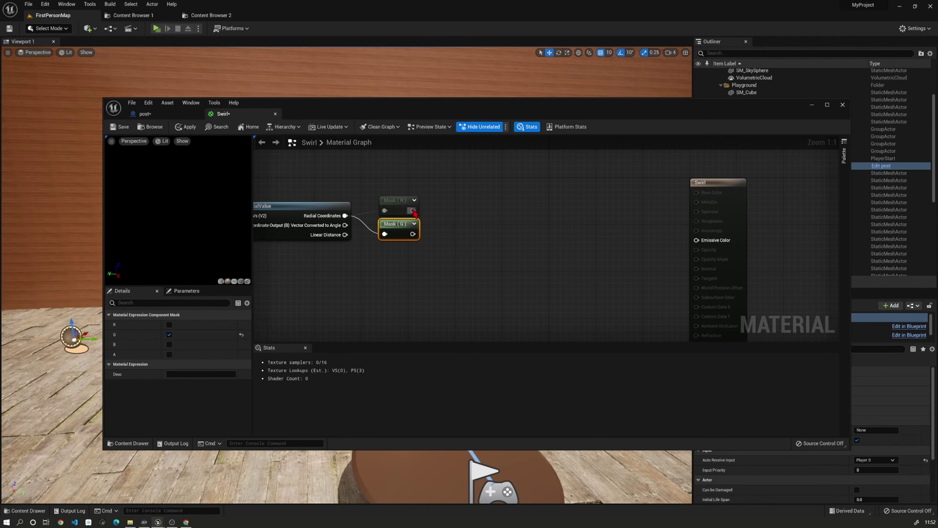
pyautogui.moveTo(413, 211); pyautogui.dragTo(470, 221)
pyautogui.write('add')
pyautogui.press('Return')
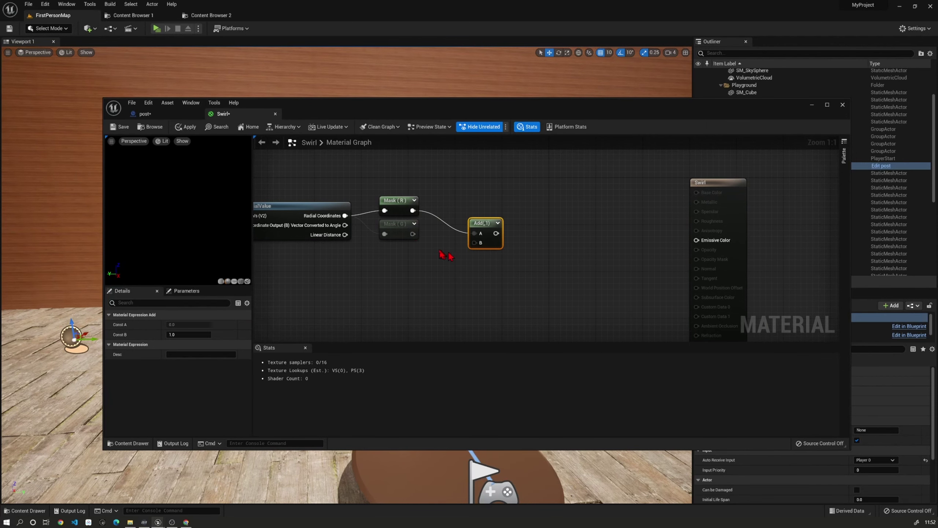
pyautogui.moveTo(412, 233)
pyautogui.mouseDown()
pyautogui.moveTo(474, 242)
pyautogui.moveTo(442, 204)
pyautogui.mouseUp()
pyautogui.moveTo(541, 282); pyautogui.dragTo(538, 235, button='right')
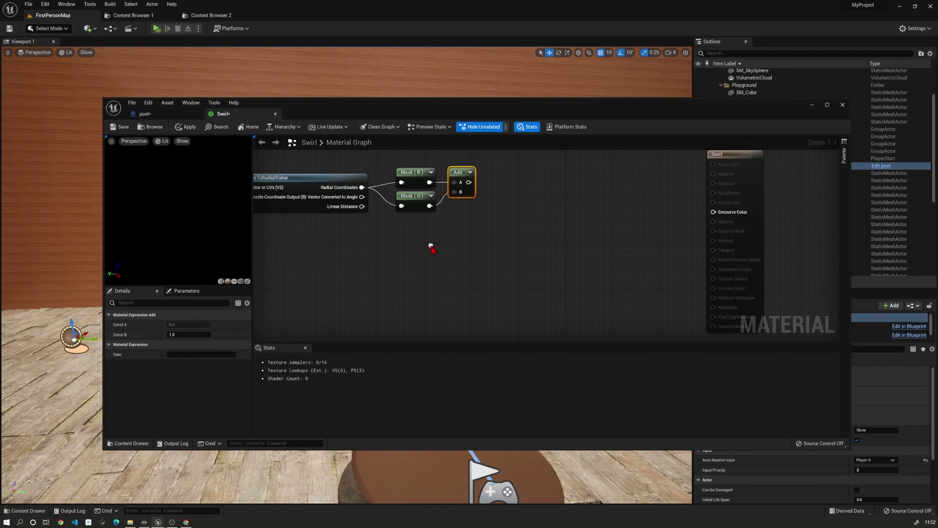
pyautogui.rightClick(399, 234)
# Step: Add a Time node and a speed scalar parameter with default 0.1 placed beneath it
pyautogui.write('ti')
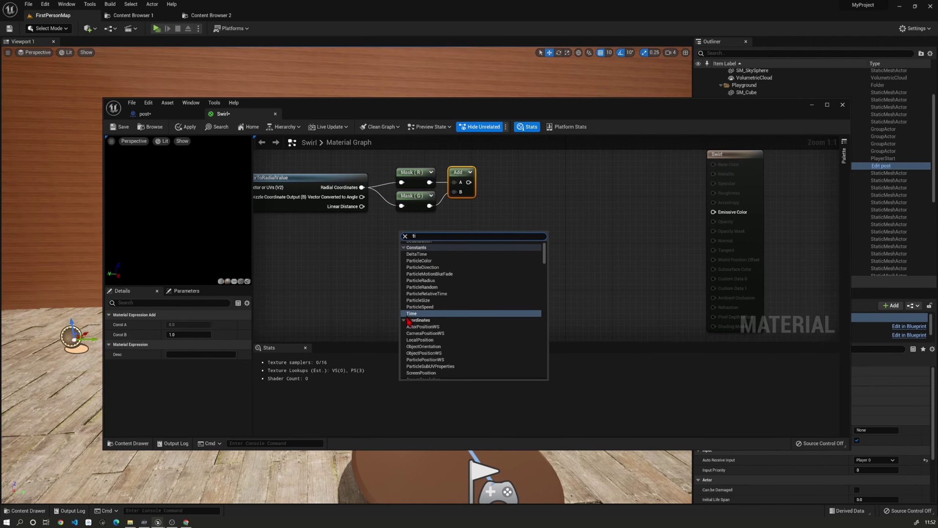
pyautogui.click(410, 314)
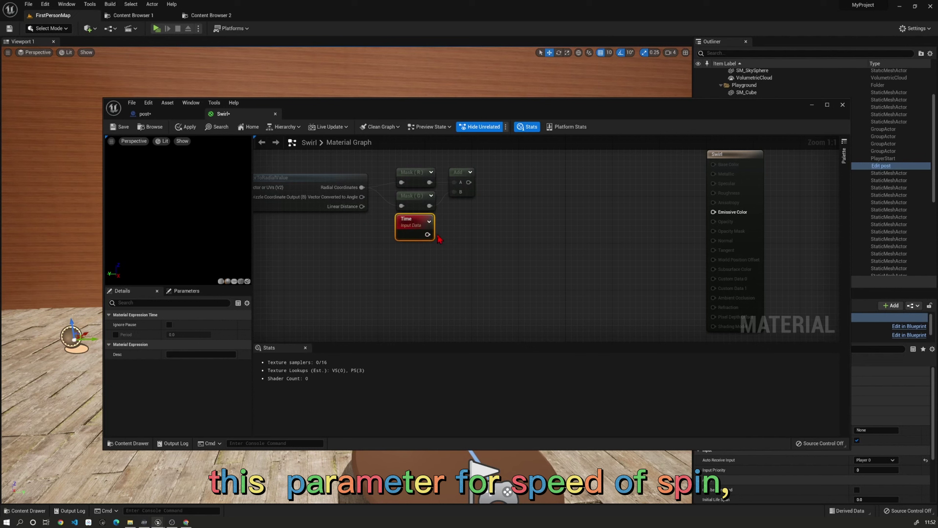
pyautogui.rightClick(414, 247)
pyautogui.write('speed')
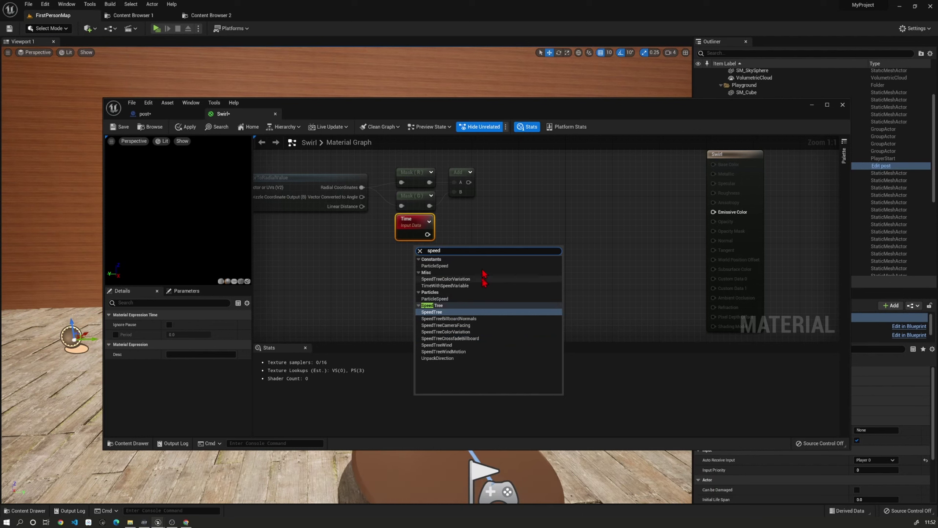
pyautogui.click(437, 276)
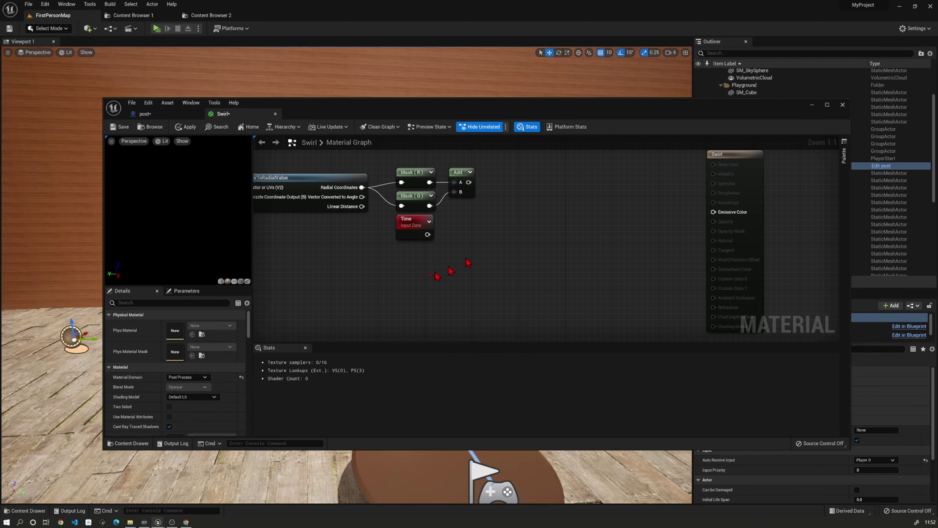
pyautogui.click(415, 260)
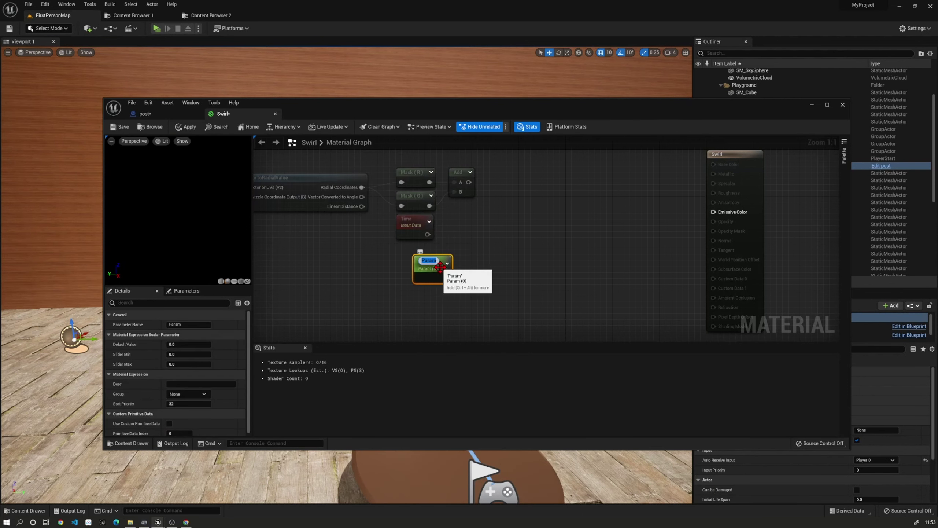
pyautogui.write('speed')
pyautogui.press('Return')
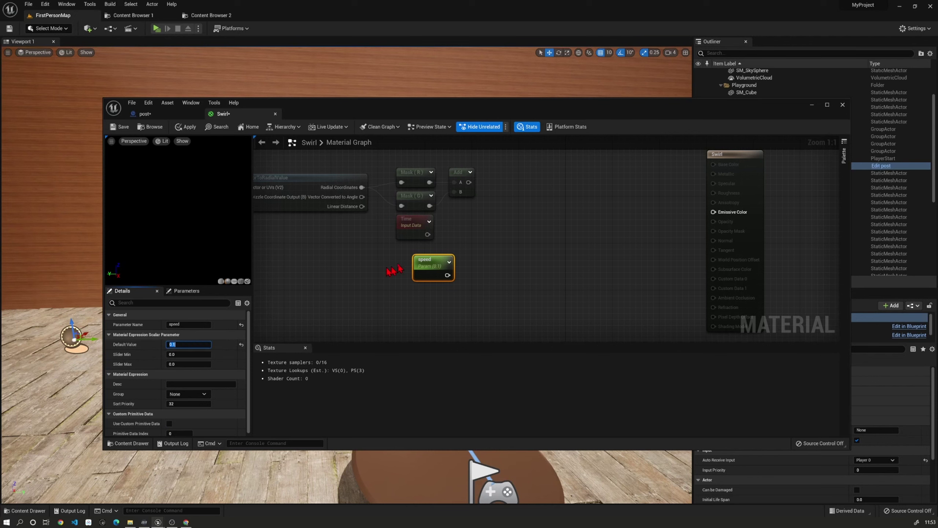
pyautogui.moveTo(425, 260); pyautogui.dragTo(406, 244)
# Step: Multiply Time by the speed parameter with a Multiply node
pyautogui.moveTo(598, 260); pyautogui.dragTo(537, 288, button='right')
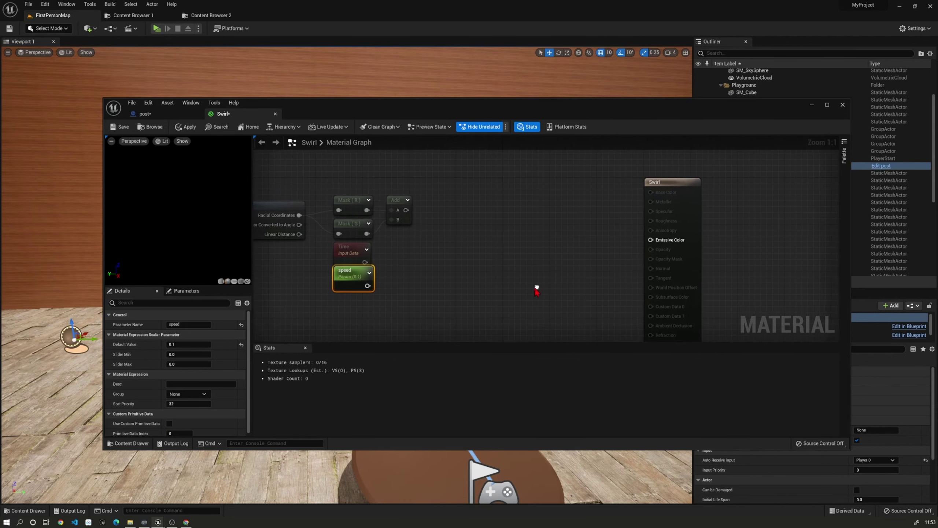
pyautogui.moveTo(363, 262); pyautogui.dragTo(418, 266)
pyautogui.write('multiply')
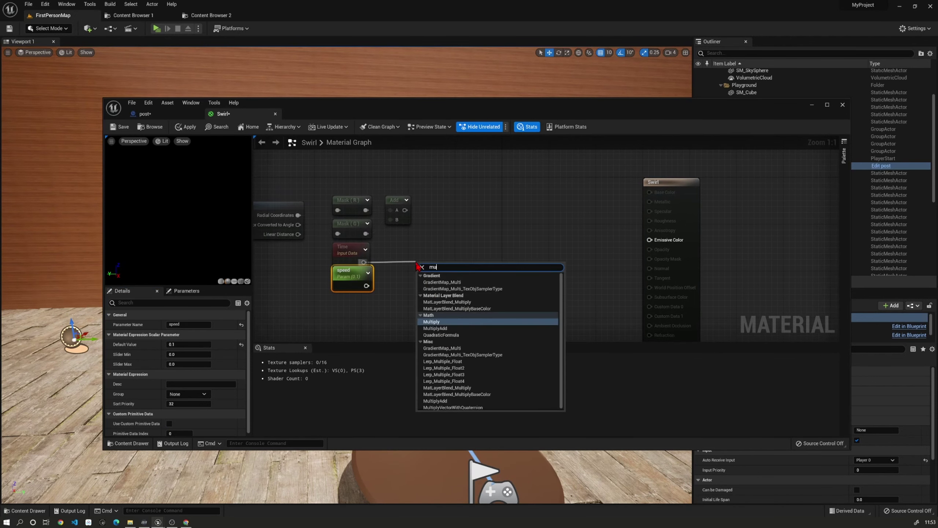
pyautogui.click(430, 325)
pyautogui.moveTo(367, 286)
pyautogui.mouseDown()
pyautogui.moveTo(421, 286)
pyautogui.moveTo(393, 251)
pyautogui.mouseUp()
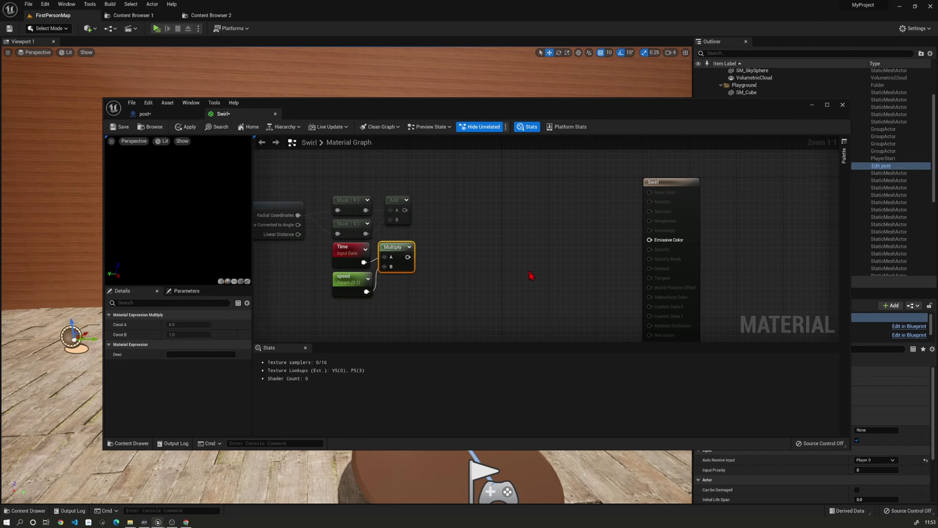
# Step: Add the Multiply result to the first Add's output in a second Add node and collapse its preview
pyautogui.moveTo(512, 251); pyautogui.dragTo(506, 277, button='right')
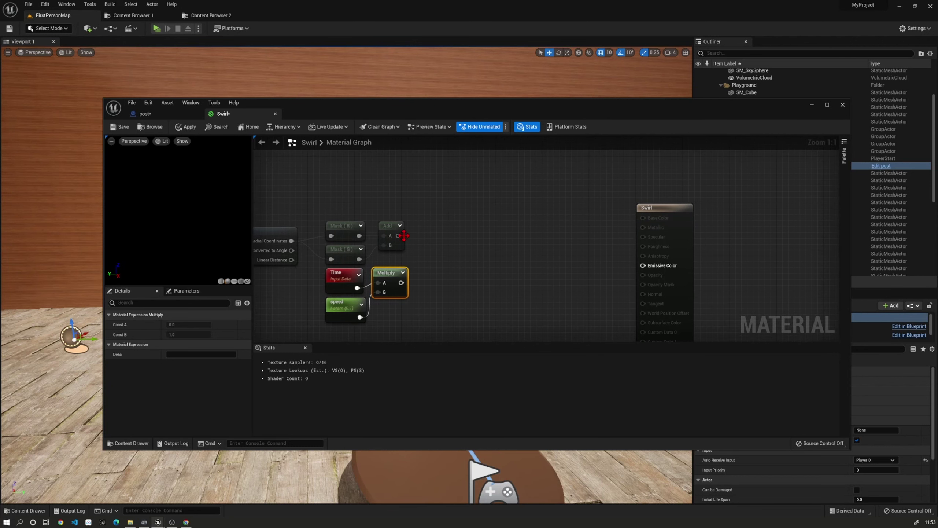
pyautogui.moveTo(397, 236); pyautogui.dragTo(462, 245)
pyautogui.write('add')
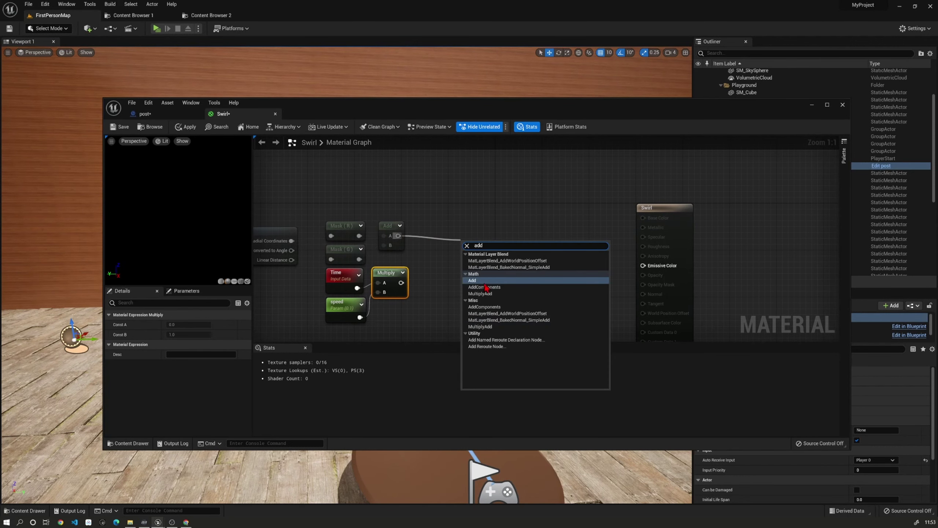
pyautogui.click(476, 283)
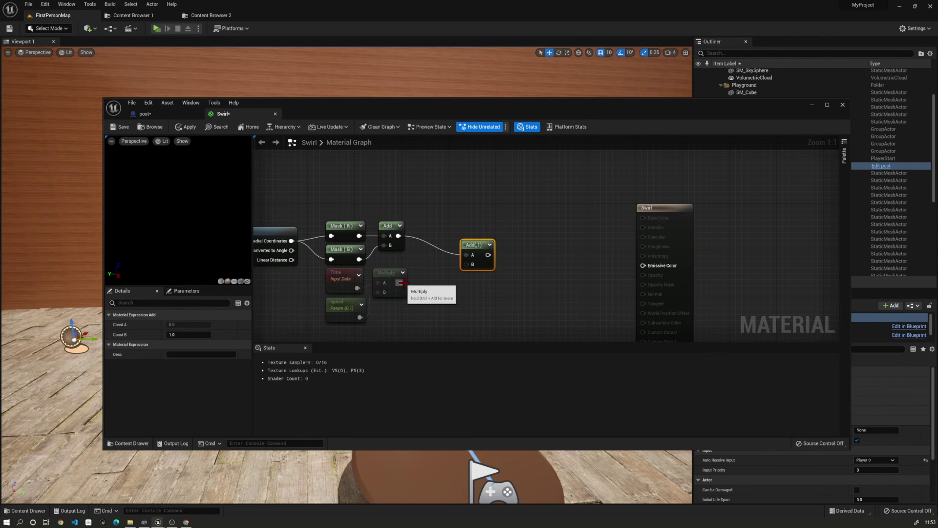
pyautogui.moveTo(401, 282)
pyautogui.mouseDown()
pyautogui.moveTo(466, 264)
pyautogui.moveTo(424, 226)
pyautogui.mouseUp()
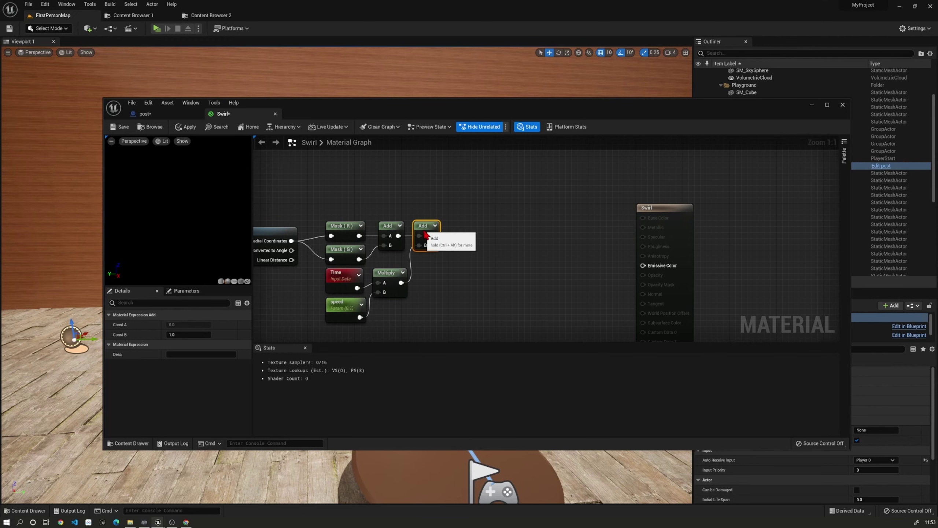
pyautogui.click(434, 226)
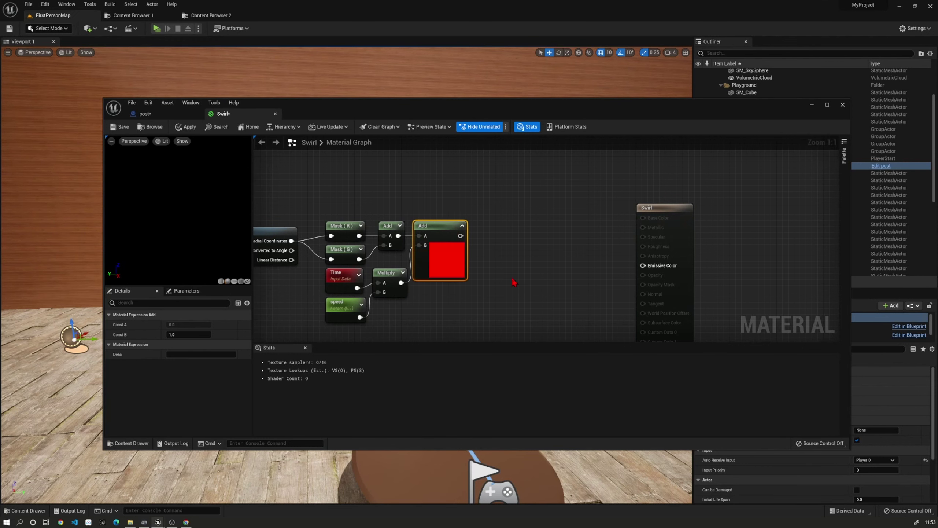
pyautogui.moveTo(517, 281)
pyautogui.mouseDown(button='right')
pyautogui.moveTo(498, 257)
pyautogui.moveTo(491, 262)
pyautogui.mouseUp(button='right')
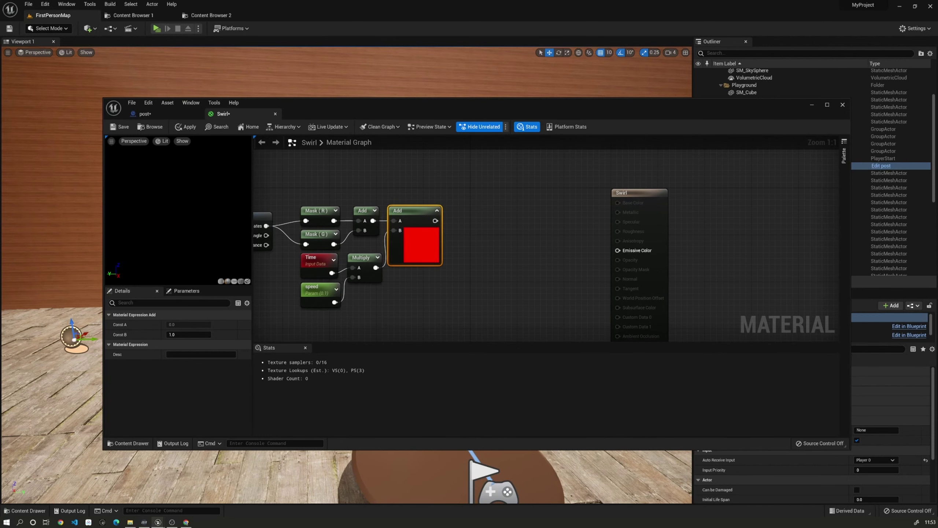
pyautogui.click(437, 210)
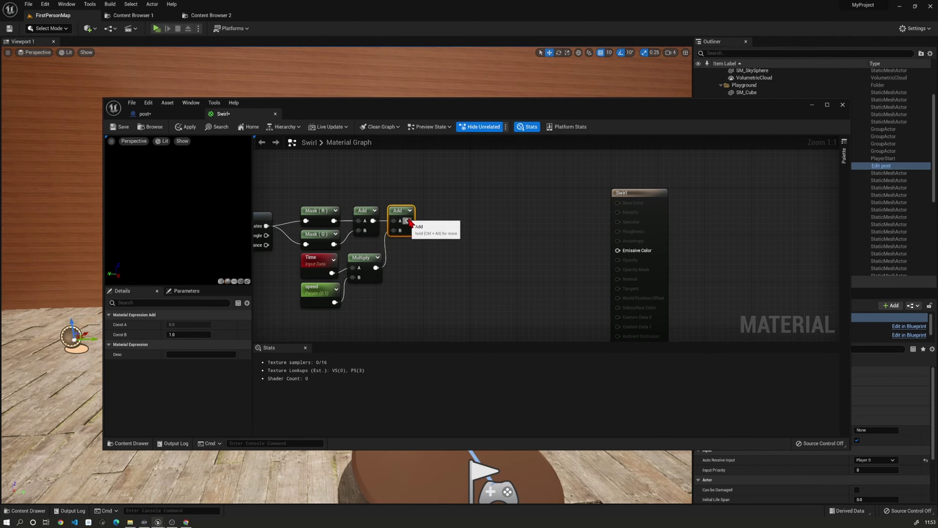
# Step: Feed the second Add's output into a new Sine node
pyautogui.moveTo(408, 220); pyautogui.dragTo(505, 226)
pyautogui.write('sine')
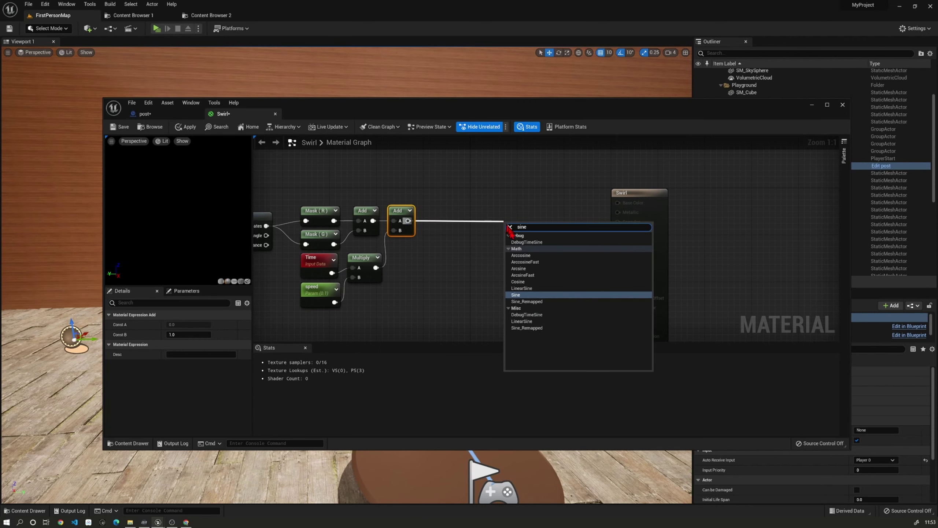
pyautogui.click(515, 295)
pyautogui.moveTo(510, 223); pyautogui.dragTo(424, 212)
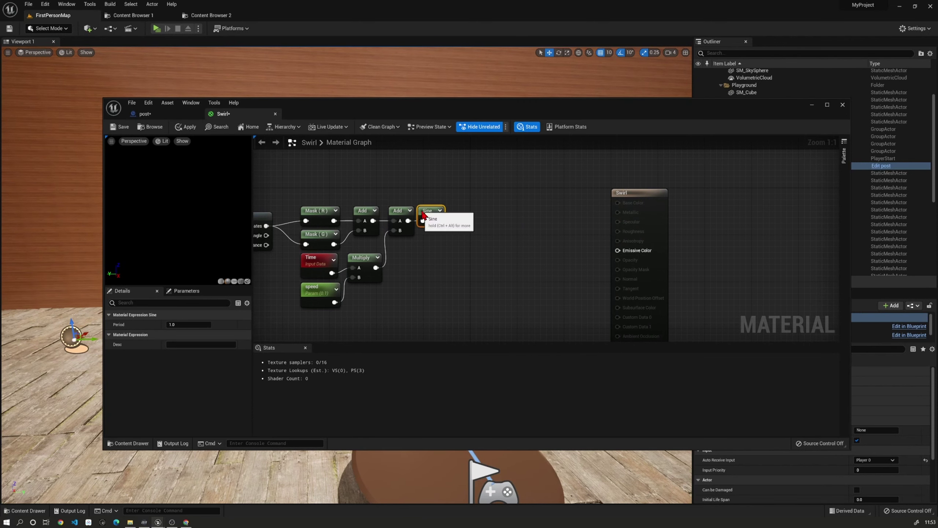
pyautogui.moveTo(537, 249); pyautogui.dragTo(494, 273, button='right')
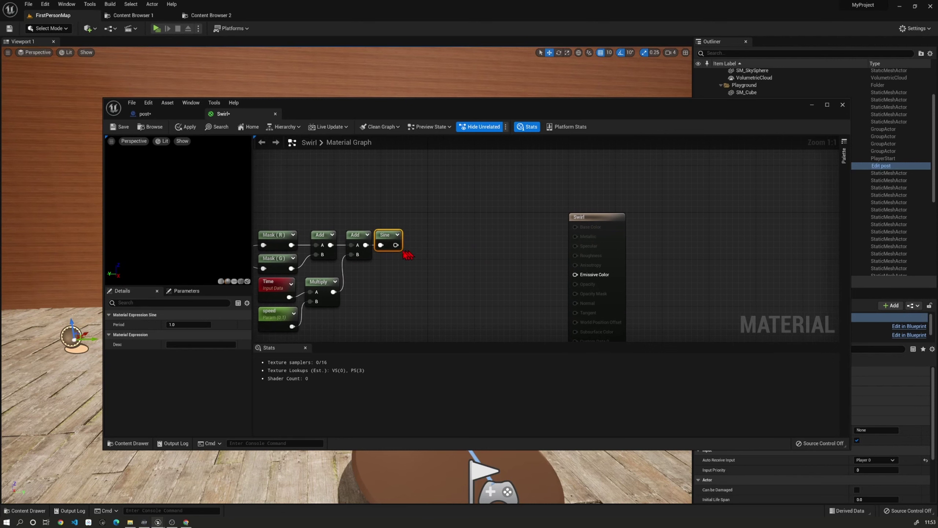
# Step: Multiply the Sine result by 2 and move the Swirl result node up-right
pyautogui.moveTo(395, 245); pyautogui.dragTo(451, 245)
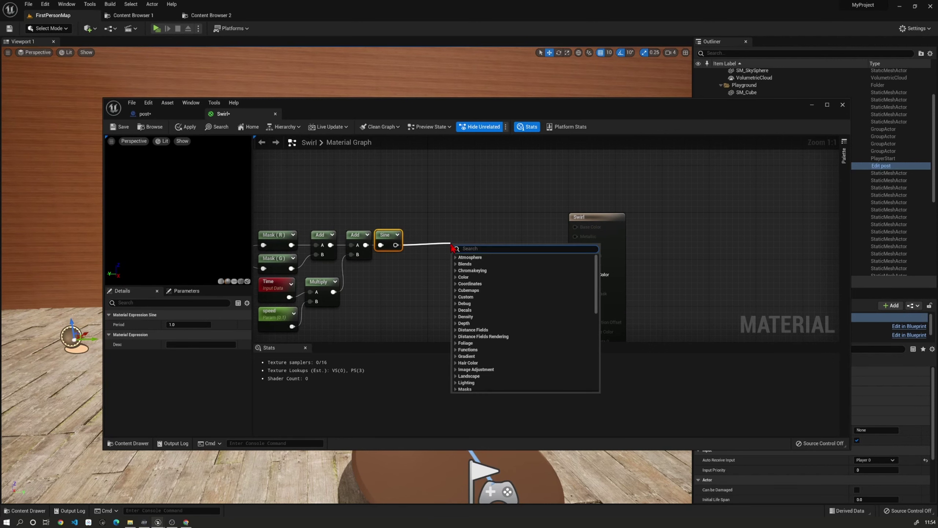
pyautogui.write('multiply')
pyautogui.click(473, 304)
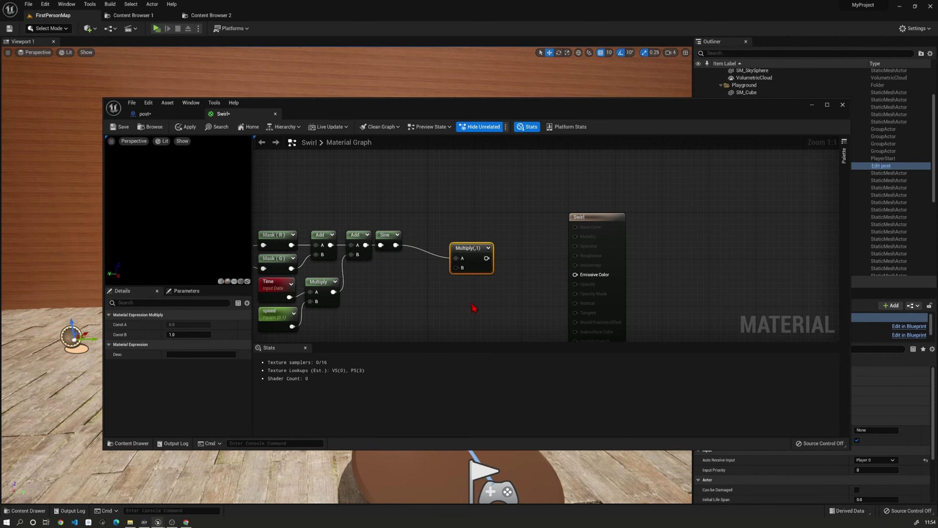
pyautogui.click(188, 334)
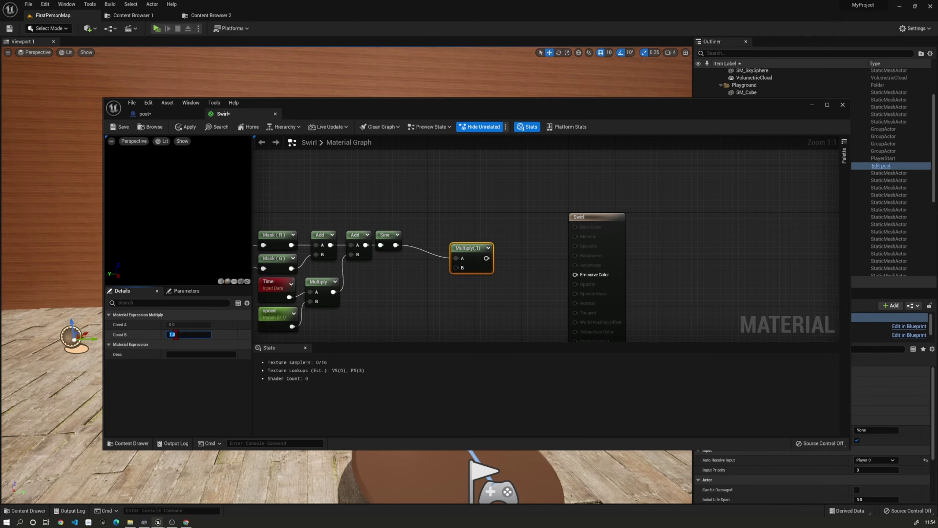
pyautogui.write('2')
pyautogui.press('Return')
pyautogui.moveTo(474, 264); pyautogui.dragTo(433, 251)
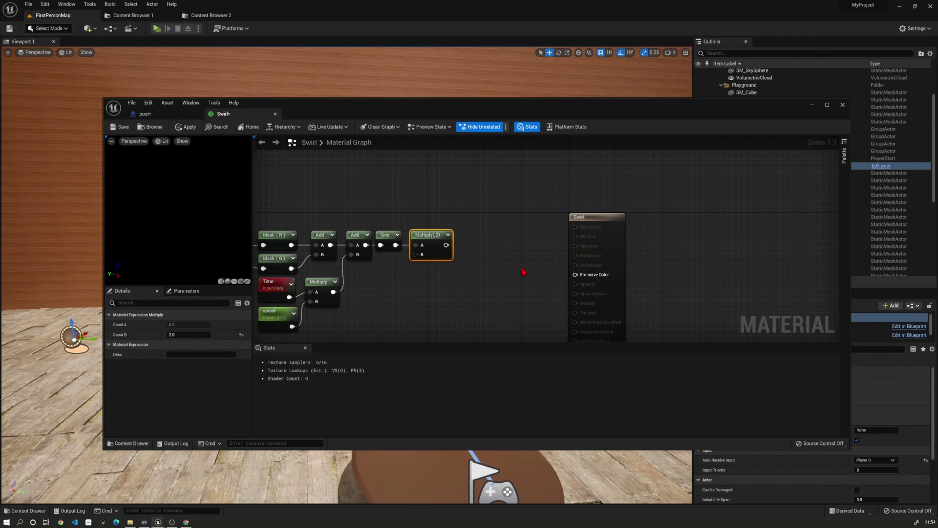
pyautogui.moveTo(523, 271); pyautogui.dragTo(461, 280, button='right')
pyautogui.moveTo(532, 226); pyautogui.dragTo(671, 184)
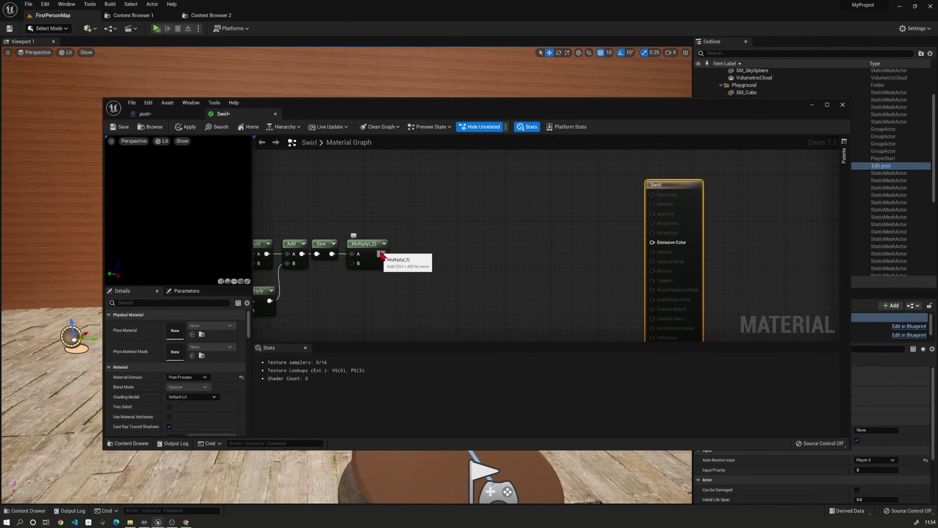
# Step: Chain a Subtract node after Multiply(,2), followed by a new Multiply node
pyautogui.moveTo(382, 254); pyautogui.dragTo(484, 256)
pyautogui.write('su')
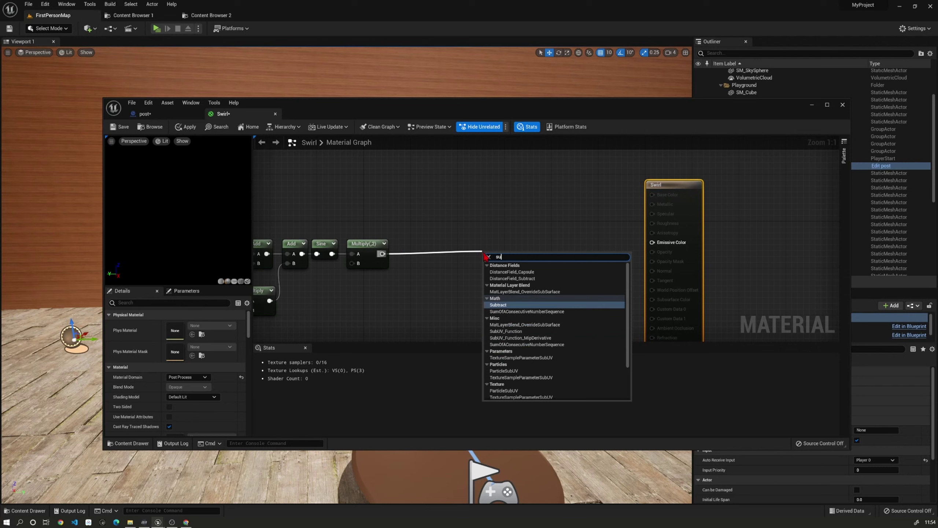
pyautogui.click(499, 305)
pyautogui.moveTo(499, 245); pyautogui.dragTo(410, 245)
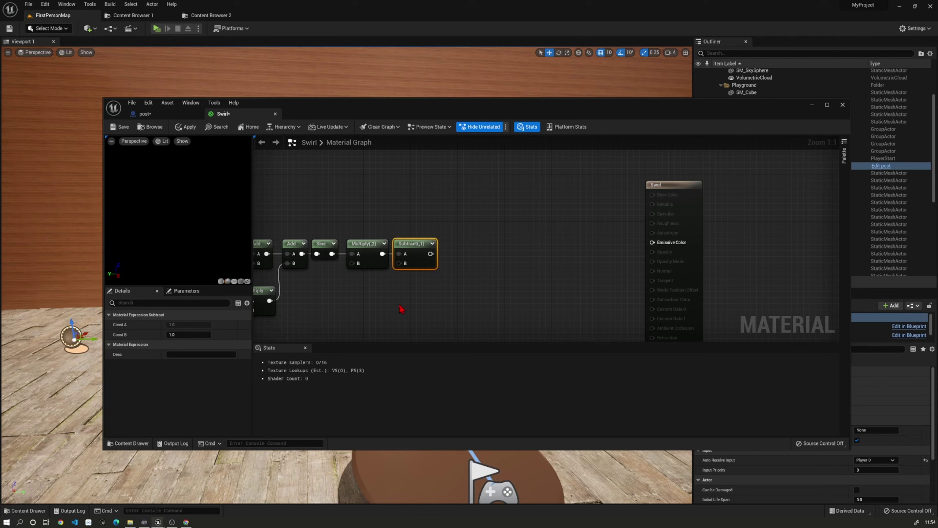
pyautogui.moveTo(430, 254); pyautogui.dragTo(490, 256)
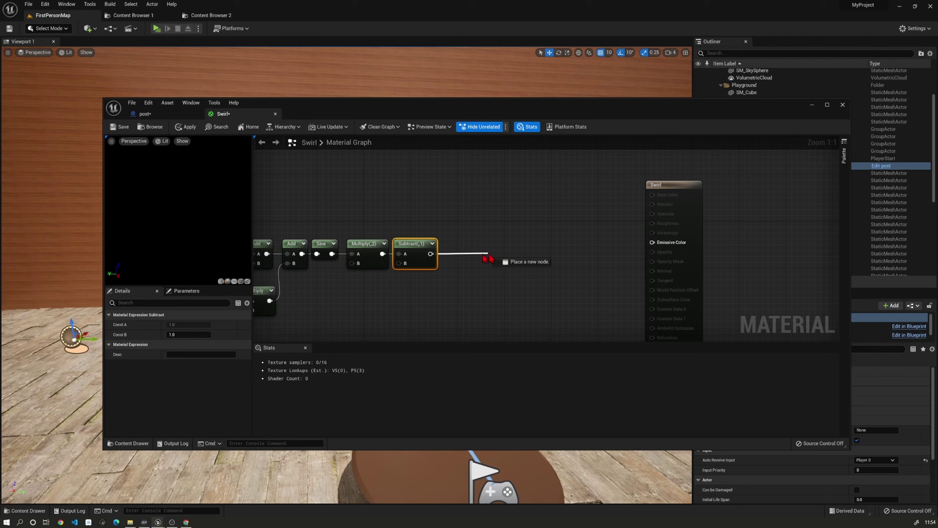
pyautogui.write('mu')
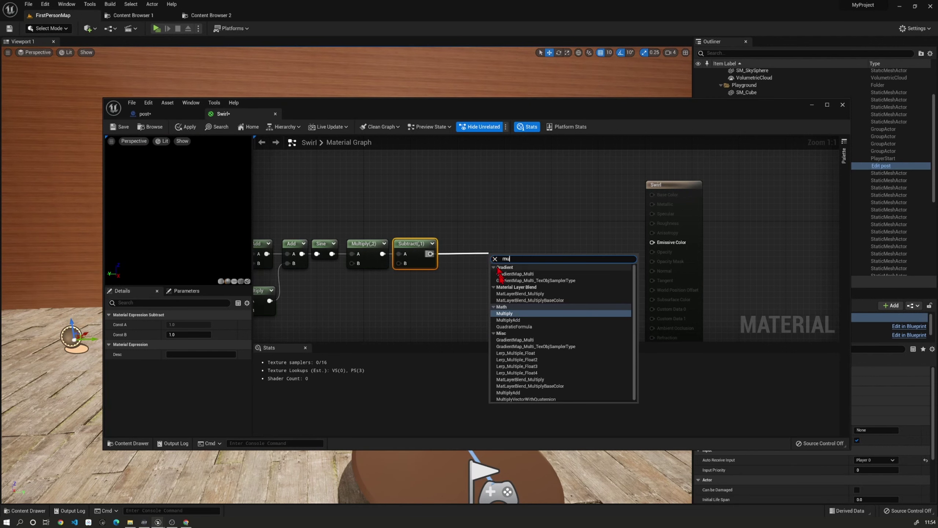
pyautogui.click(508, 313)
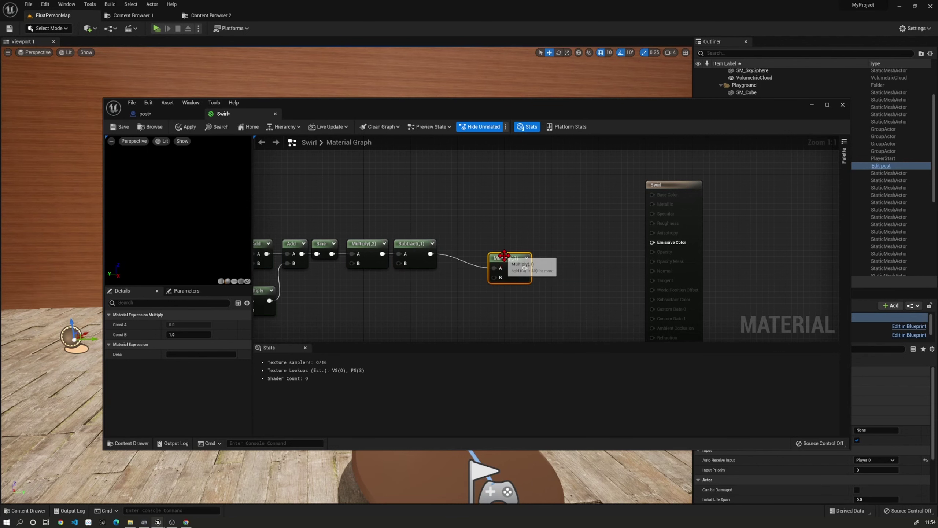
pyautogui.moveTo(506, 259); pyautogui.dragTo(458, 246)
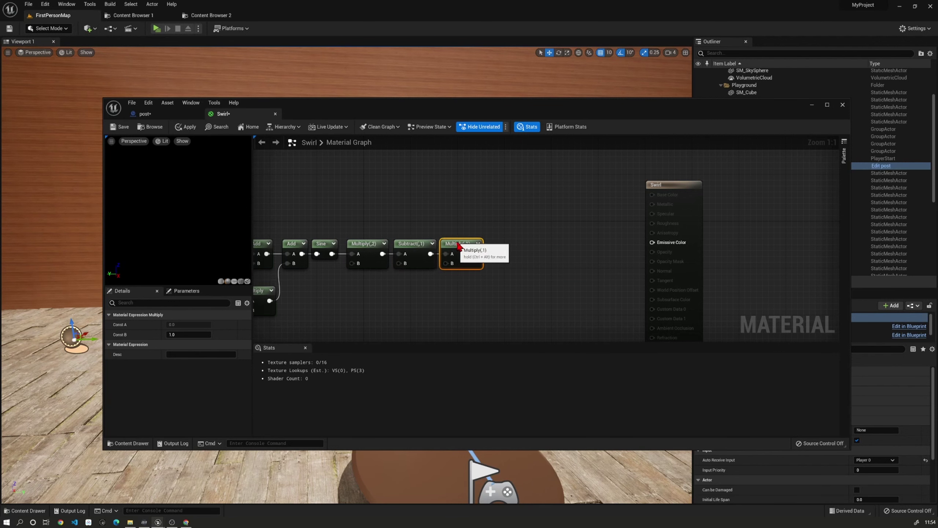
# Step: Create a 'mag' scalar parameter with default 0.02 and wire it into the last Multiply's B input
pyautogui.rightClick(436, 322)
pyautogui.press('Escape')
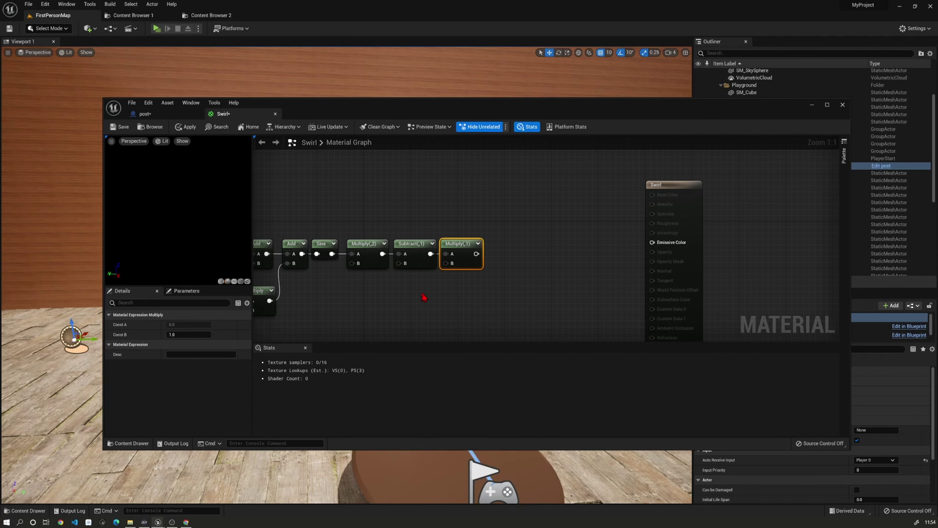
pyautogui.click(426, 301)
pyautogui.write('mag')
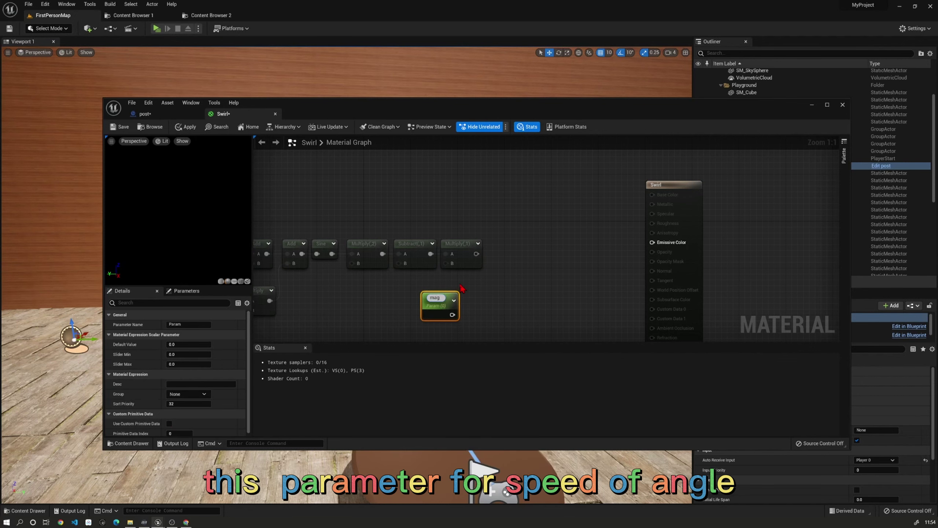
pyautogui.press('Return')
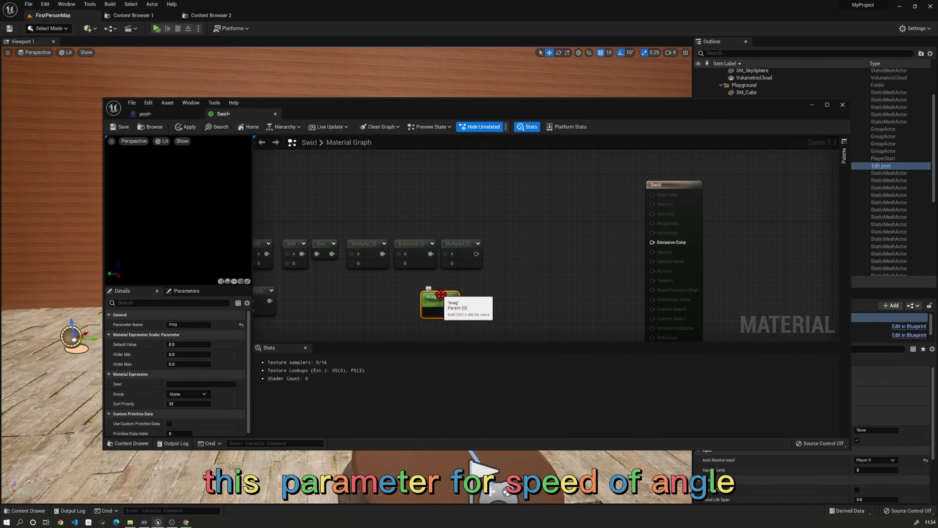
pyautogui.click(180, 345)
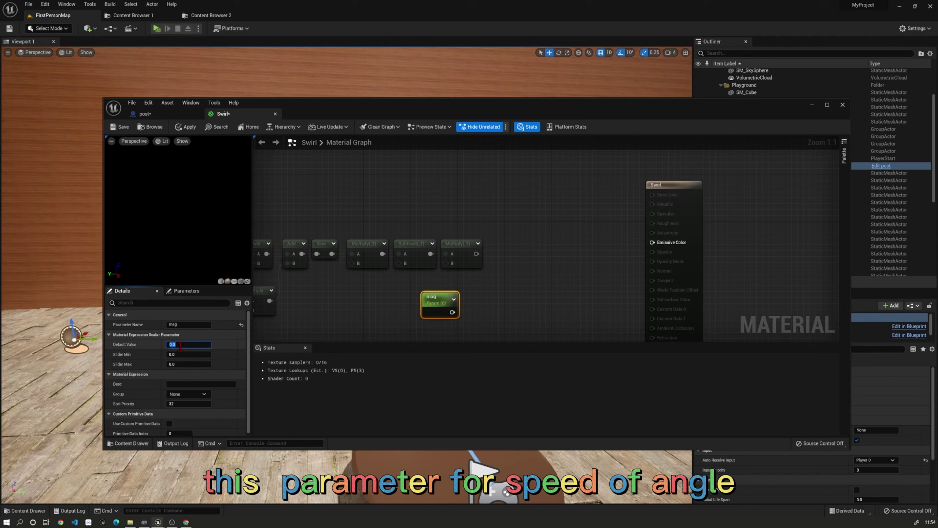
pyautogui.write('2')
pyautogui.click(389, 314)
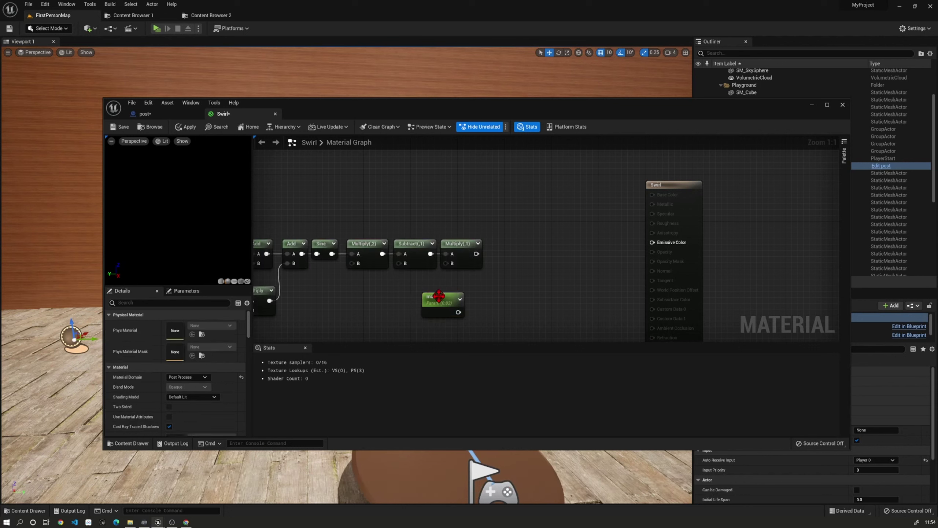
pyautogui.moveTo(439, 295)
pyautogui.mouseDown()
pyautogui.moveTo(398, 277)
pyautogui.moveTo(449, 272)
pyautogui.moveTo(446, 263)
pyautogui.moveTo(414, 280)
pyautogui.mouseUp()
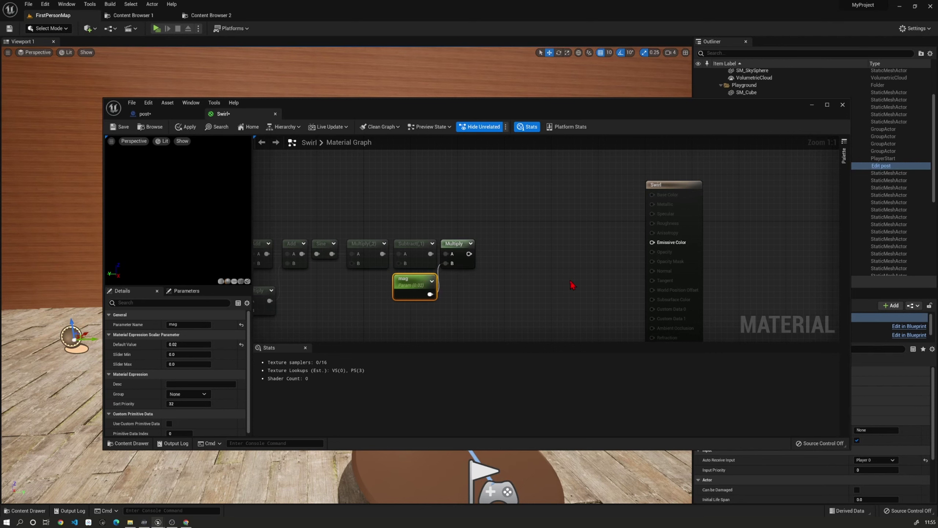
pyautogui.moveTo(579, 260); pyautogui.dragTo(553, 271, button='right')
pyautogui.moveTo(660, 202); pyautogui.dragTo(715, 191)
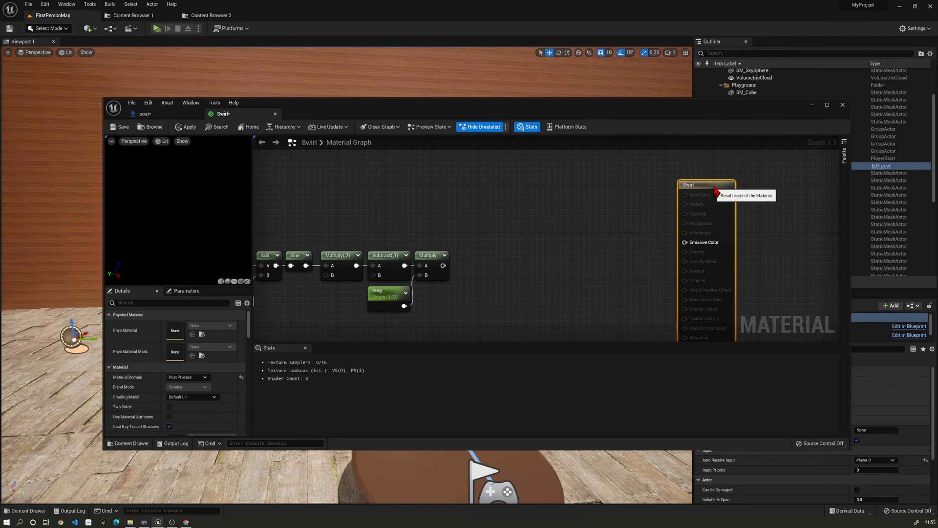
pyautogui.moveTo(550, 235); pyautogui.dragTo(519, 236, button='right')
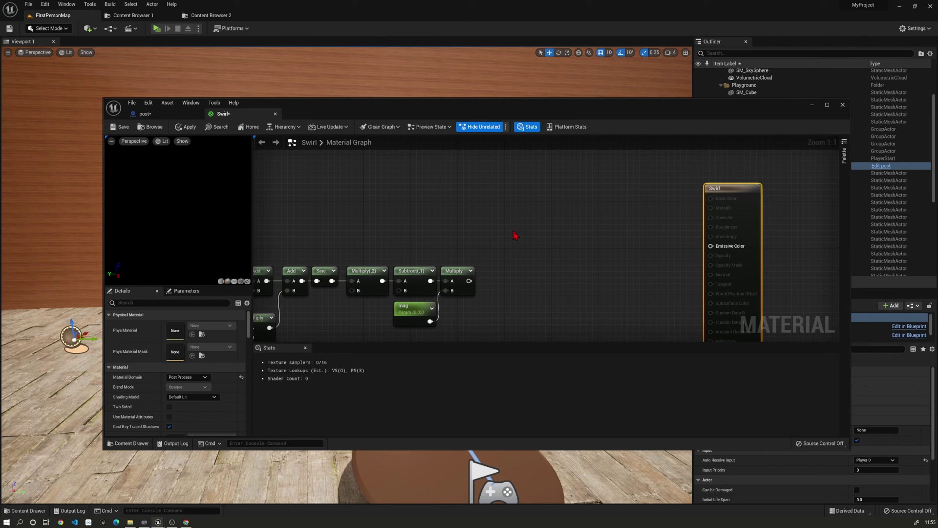
# Step: Add a ScreenPosition node to the Swirl graph
pyautogui.rightClick(422, 175)
pyautogui.write('scee')
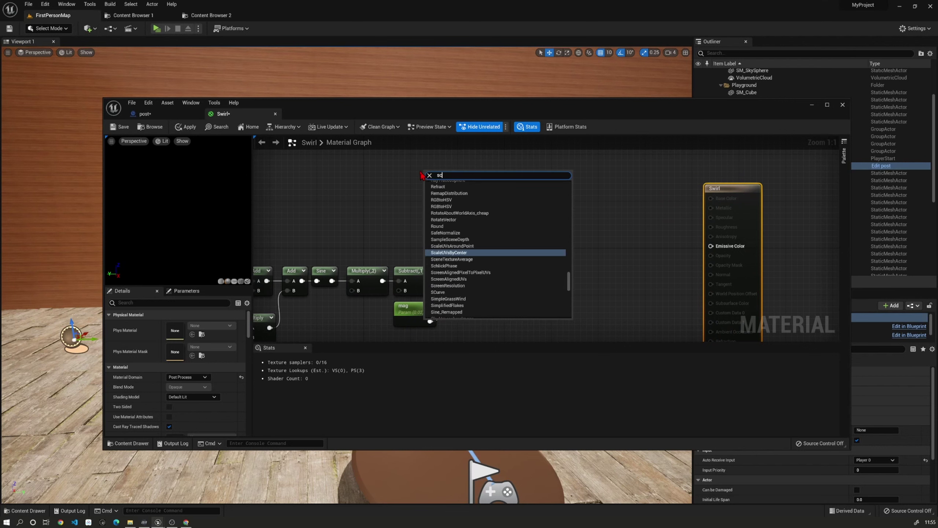
pyautogui.press('BackSpace')
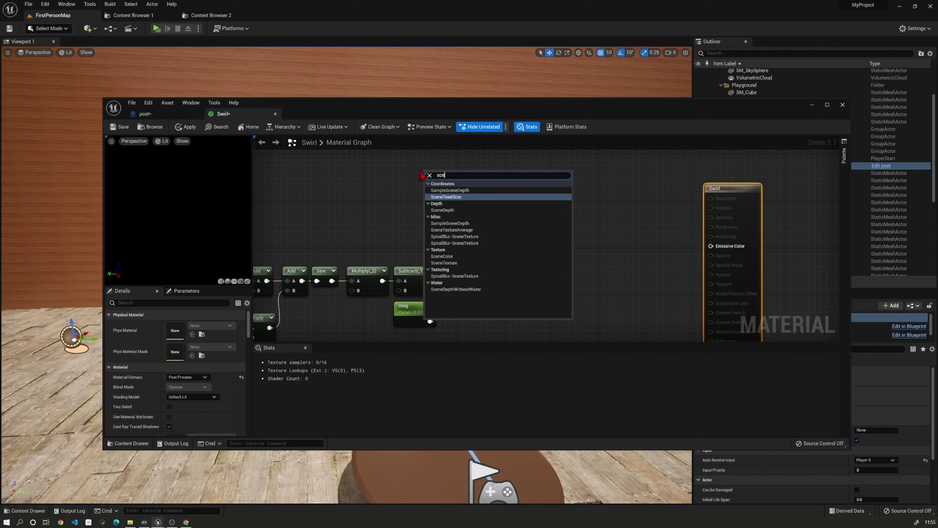
pyautogui.press('BackSpace')
pyautogui.write('r')
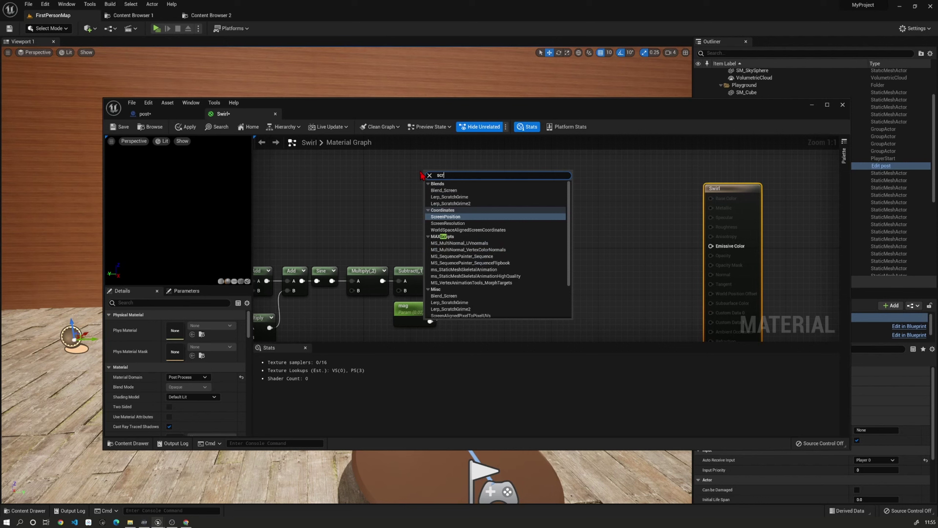
pyautogui.click(447, 216)
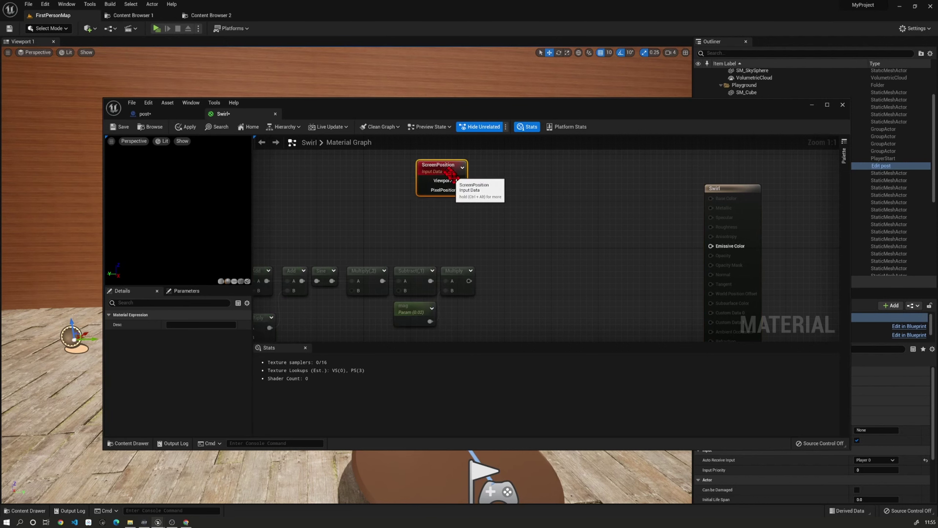
pyautogui.moveTo(553, 289); pyautogui.dragTo(487, 327, button='right')
# Step: Divide the pixel position by ScreenResolution's Visible Resolution in a Divide node
pyautogui.moveTo(395, 233); pyautogui.dragTo(476, 216)
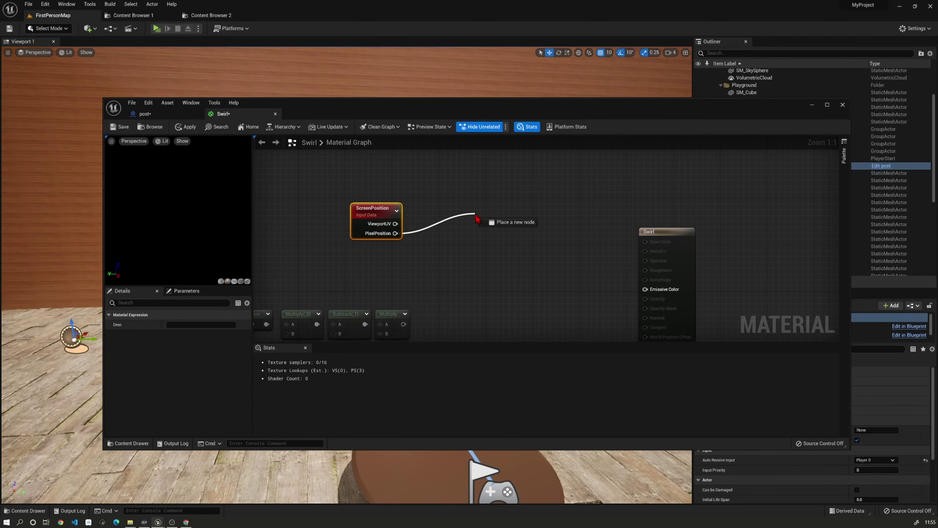
pyautogui.write('divide')
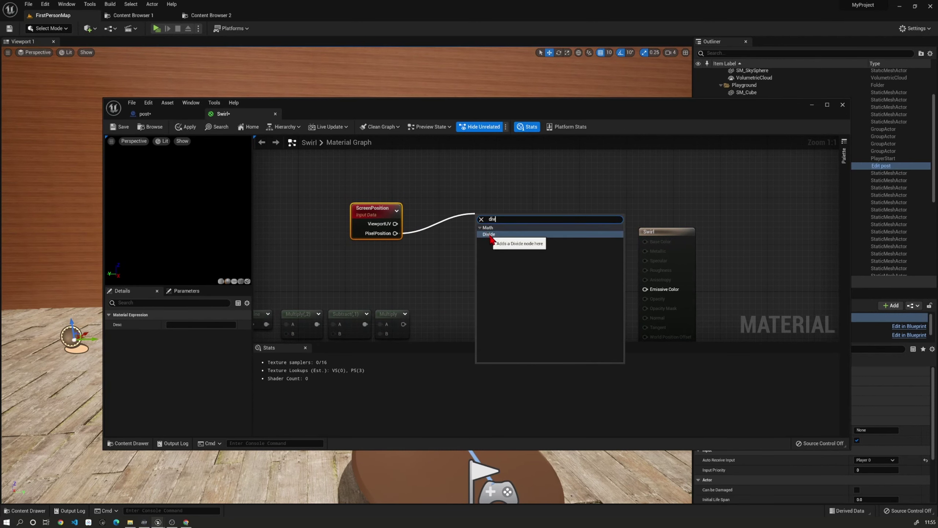
pyautogui.click(494, 242)
pyautogui.moveTo(495, 221); pyautogui.dragTo(436, 220)
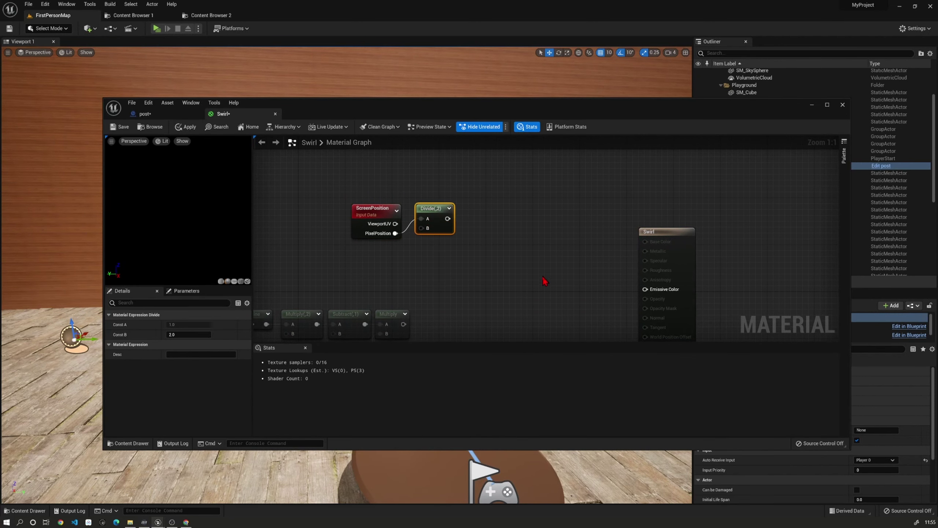
pyautogui.moveTo(533, 289); pyautogui.dragTo(578, 240, button='right')
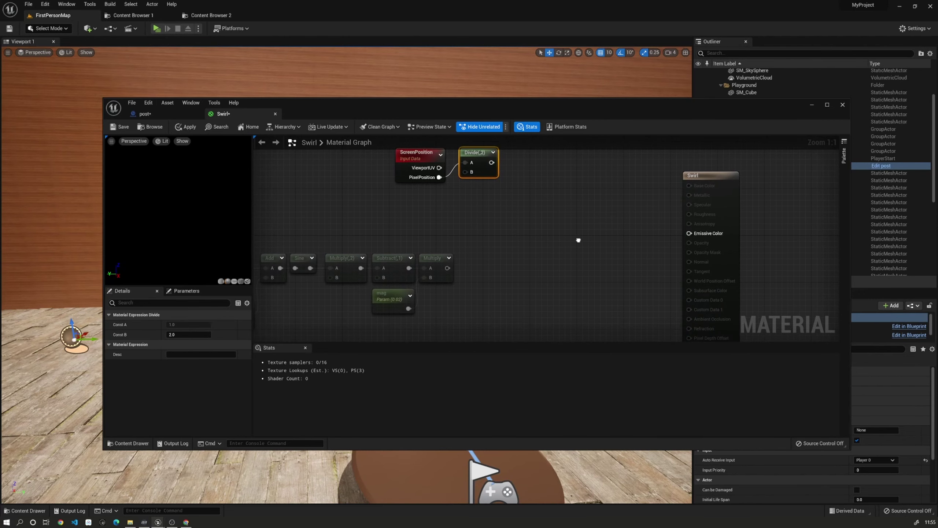
pyautogui.rightClick(410, 203)
pyautogui.write('sc')
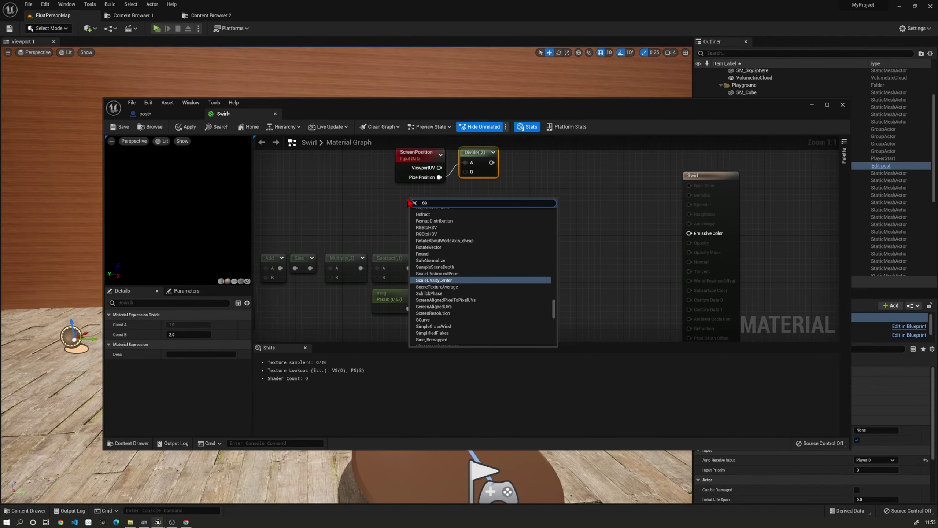
pyautogui.write('r')
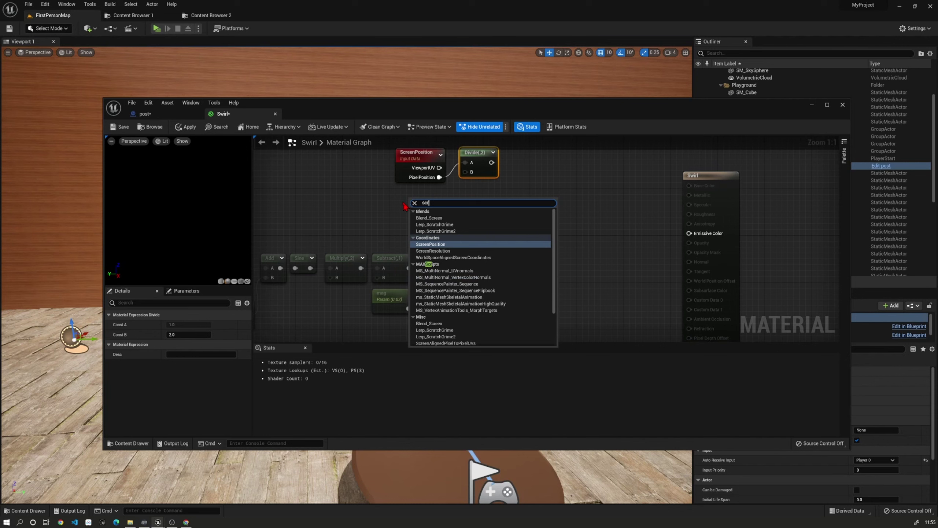
pyautogui.click(433, 251)
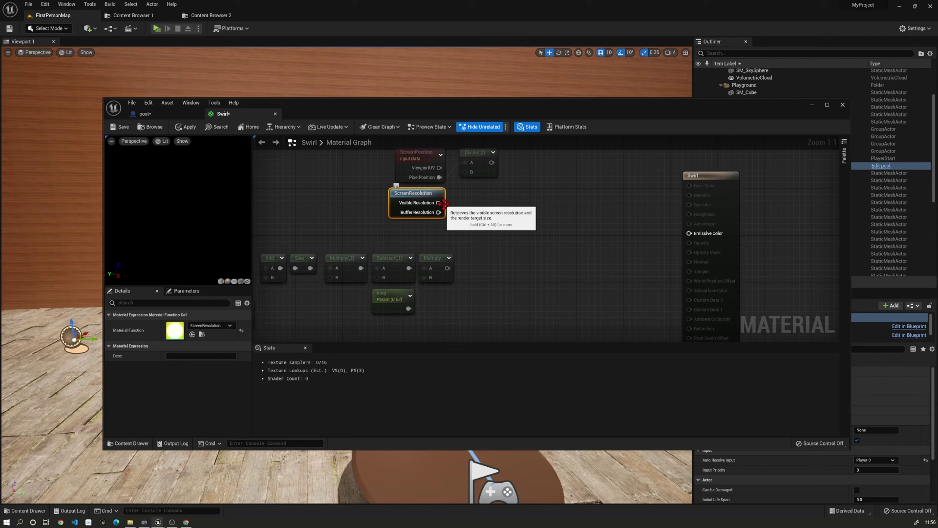
pyautogui.moveTo(438, 203); pyautogui.dragTo(473, 182)
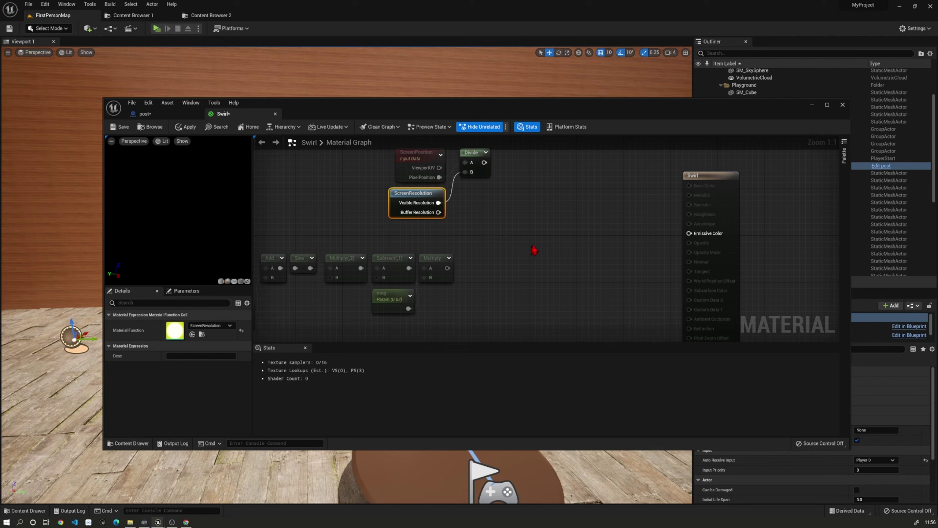
pyautogui.moveTo(532, 234); pyautogui.dragTo(509, 260, button='right')
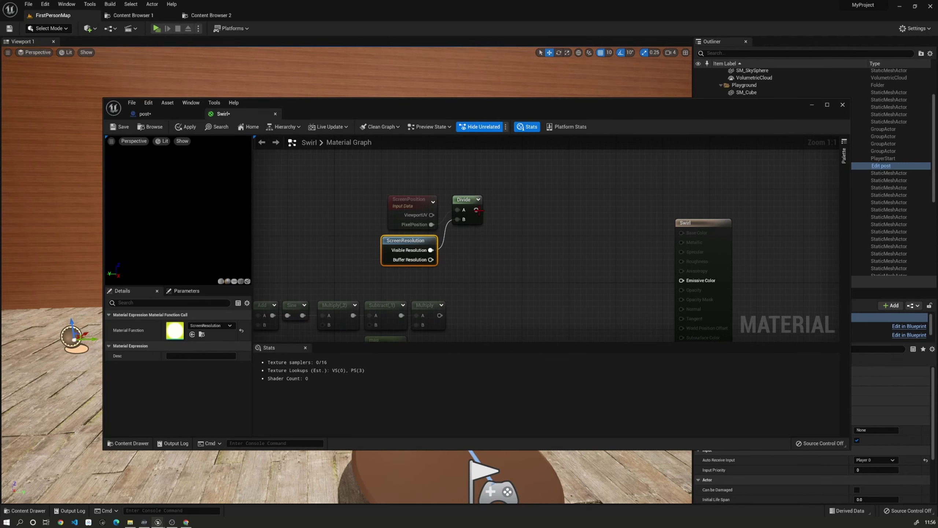
# Step: Sum Divide and the Multiply output in an Add node, then regroup the screen-UV nodes
pyautogui.moveTo(477, 210)
pyautogui.mouseDown()
pyautogui.moveTo(553, 217)
pyautogui.moveTo(513, 199)
pyautogui.mouseUp()
pyautogui.write('add')
pyautogui.click(576, 259)
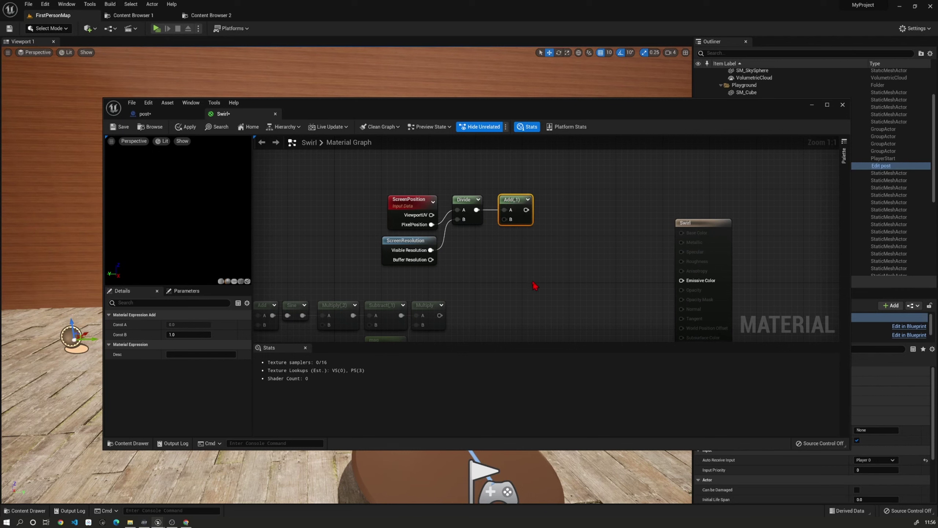
pyautogui.moveTo(535, 286); pyautogui.dragTo(541, 264, button='right')
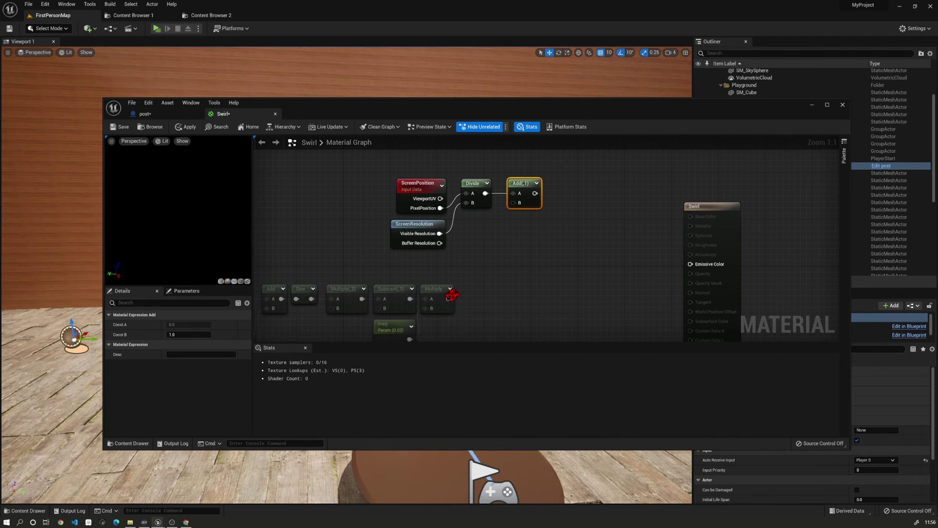
pyautogui.moveTo(450, 297); pyautogui.dragTo(514, 203)
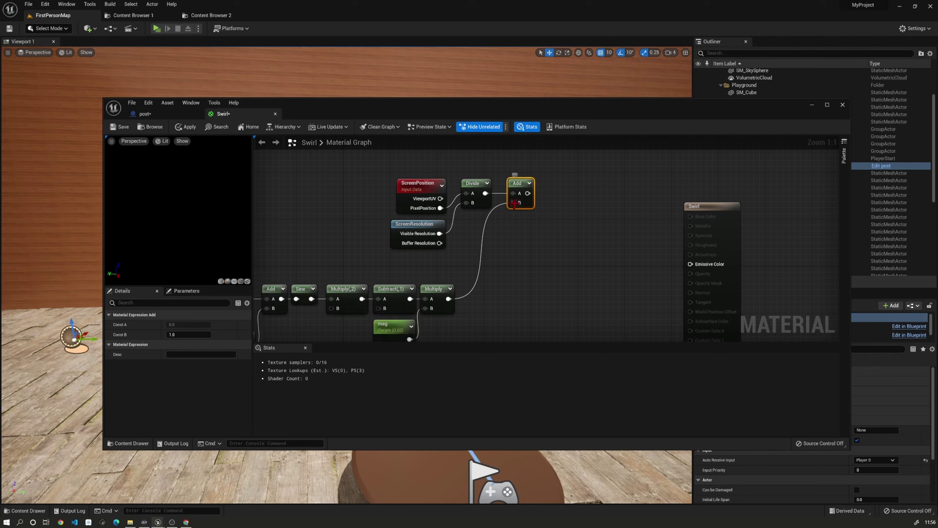
pyautogui.moveTo(553, 164); pyautogui.dragTo(378, 263)
pyautogui.moveTo(478, 182); pyautogui.dragTo(430, 206)
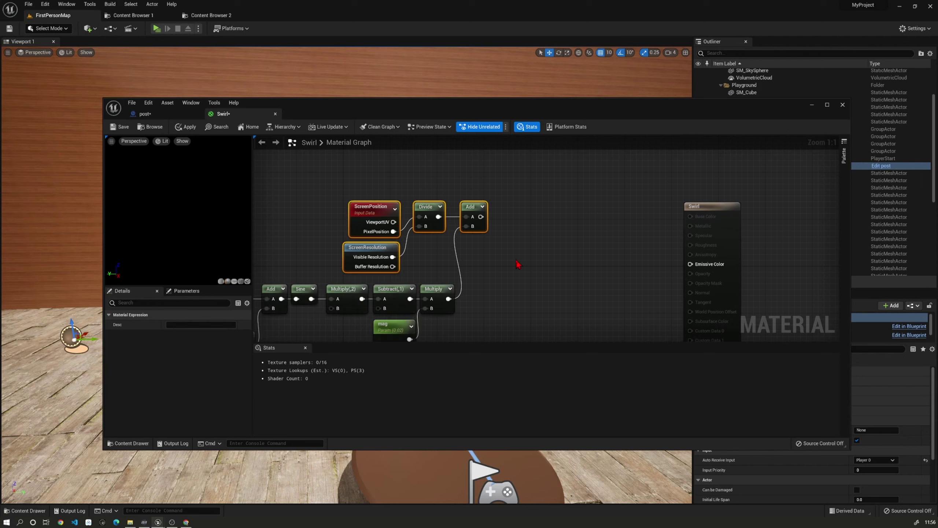
pyautogui.moveTo(427, 211); pyautogui.dragTo(433, 187)
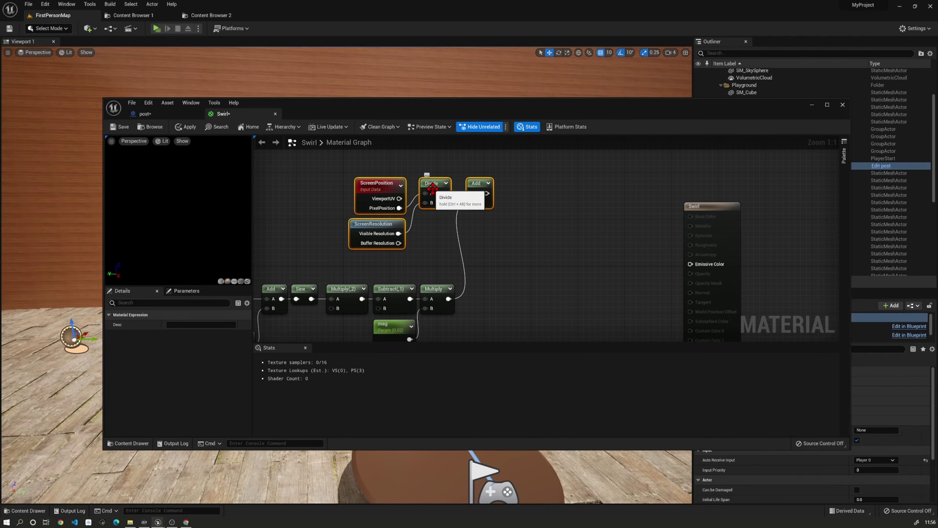
pyautogui.moveTo(530, 278)
pyautogui.mouseDown(button='right')
pyautogui.moveTo(507, 259)
pyautogui.moveTo(491, 277)
pyautogui.mouseUp(button='right')
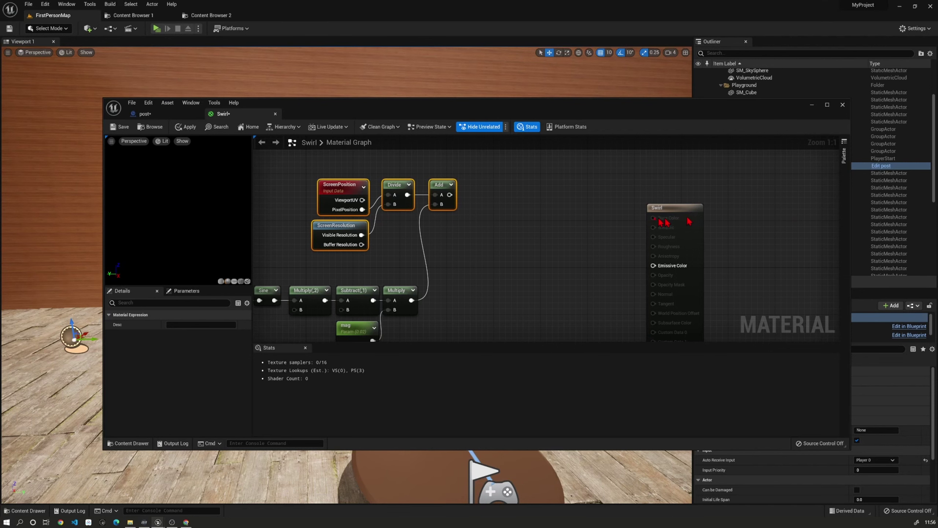
pyautogui.moveTo(528, 202); pyautogui.dragTo(513, 257, button='right')
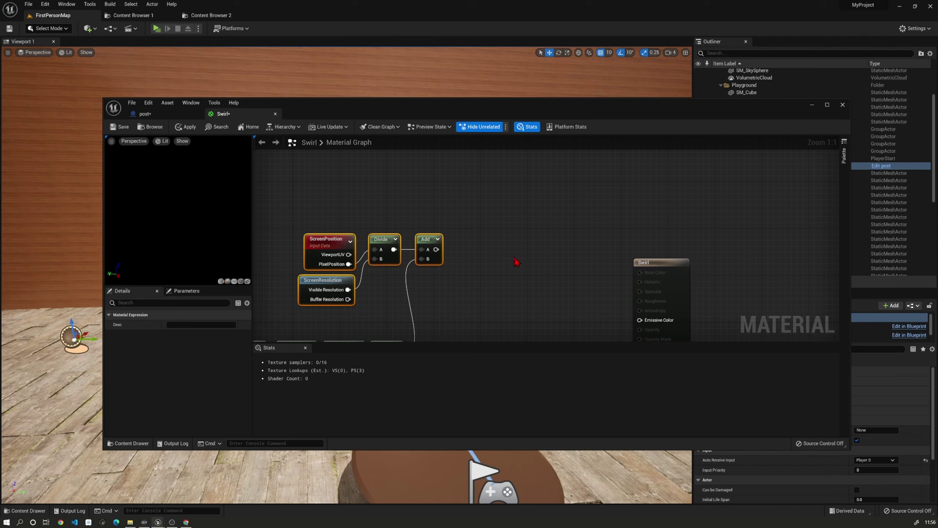
# Step: Add a PostProcessInput0 SceneTexture node and place a duplicate right after the Add node
pyautogui.rightClick(495, 188)
pyautogui.write('s')
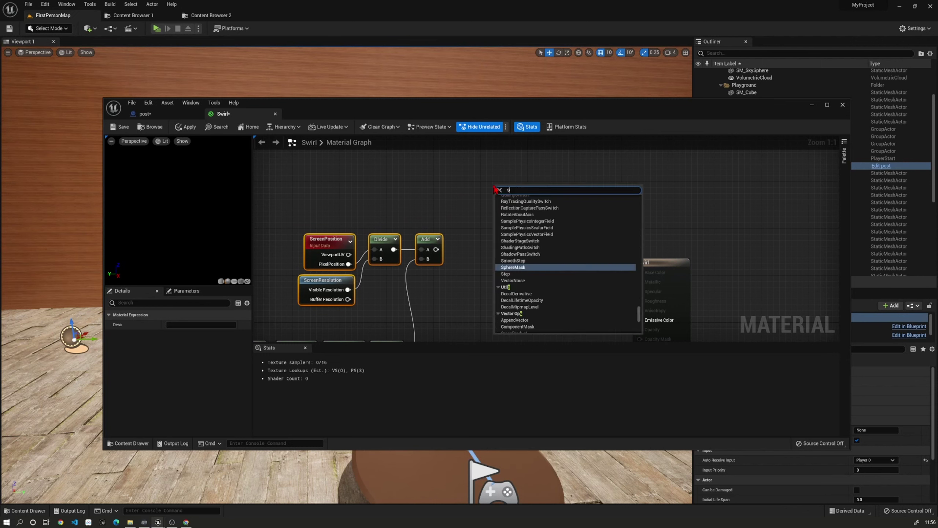
pyautogui.write('cene')
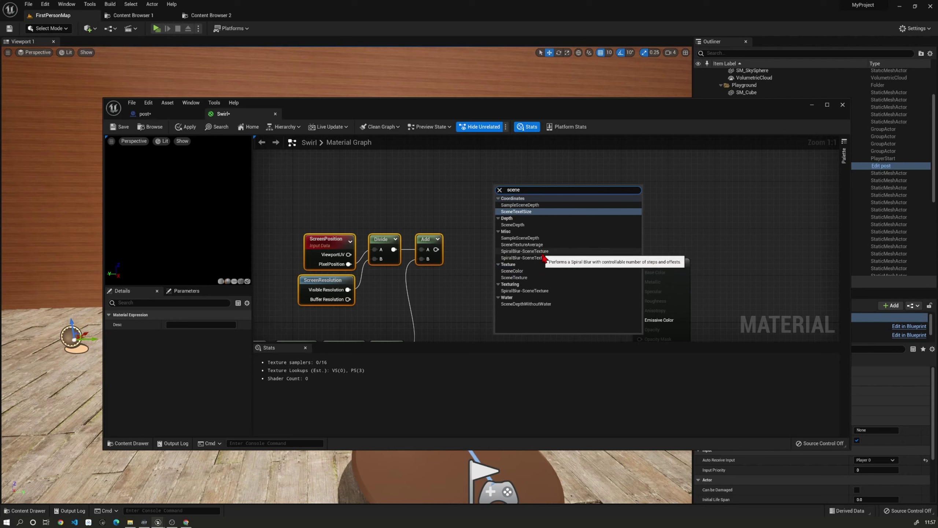
pyautogui.click(533, 278)
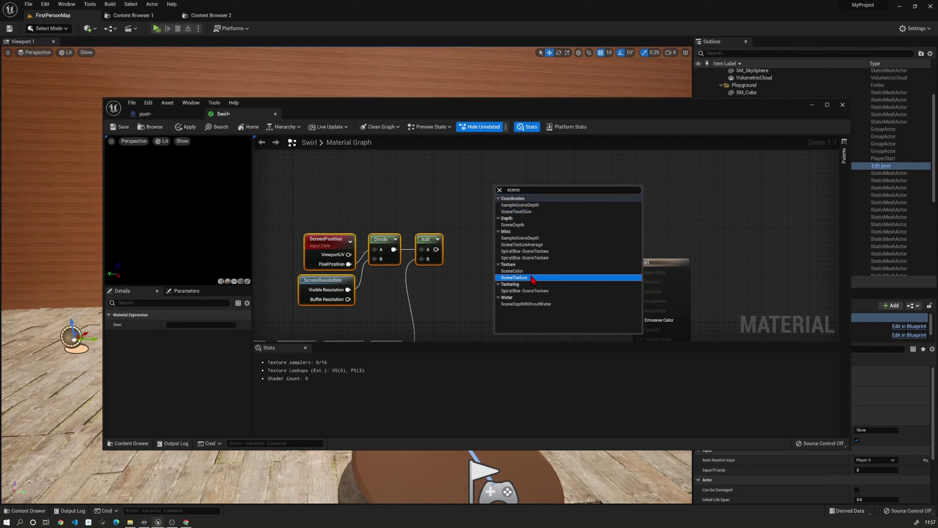
pyautogui.click(533, 278)
pyautogui.moveTo(530, 197); pyautogui.dragTo(487, 182)
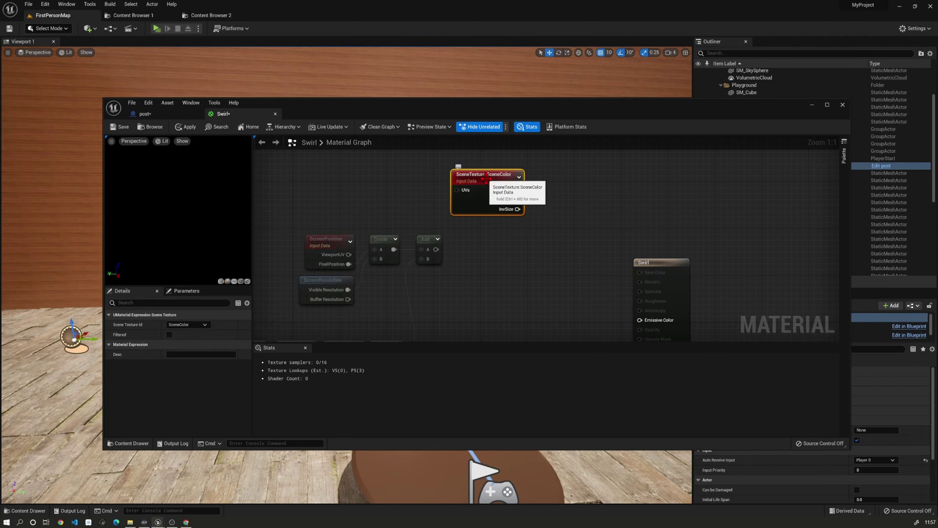
pyautogui.click(199, 324)
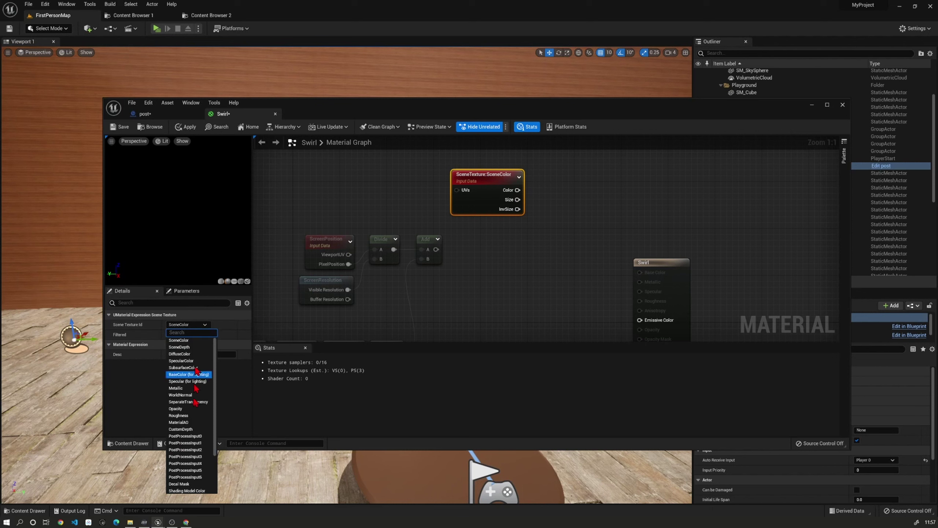
pyautogui.click(192, 445)
pyautogui.moveTo(489, 199); pyautogui.dragTo(495, 194)
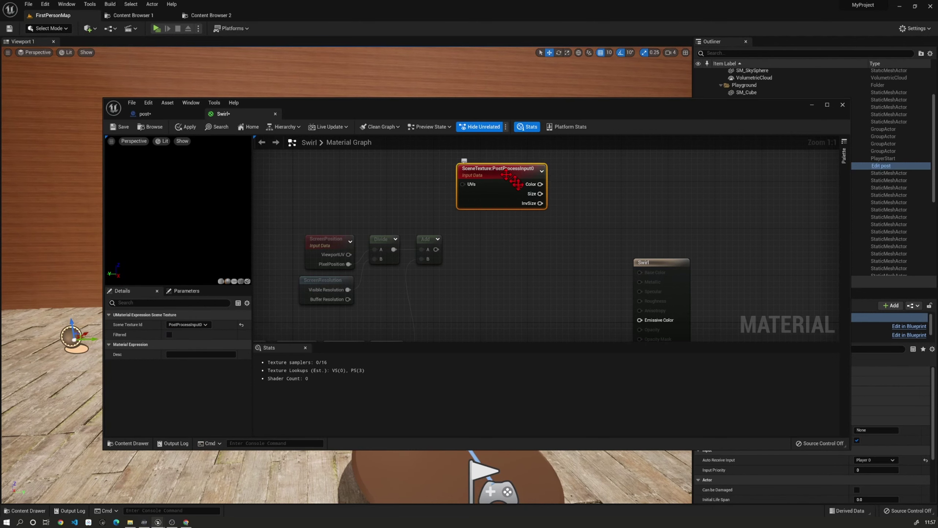
pyautogui.hotkey('ctrl', 'c')
pyautogui.hotkey('ctrl', 'v')
pyautogui.moveTo(552, 266)
pyautogui.mouseDown()
pyautogui.moveTo(463, 226)
pyautogui.moveTo(462, 243)
pyautogui.mouseUp()
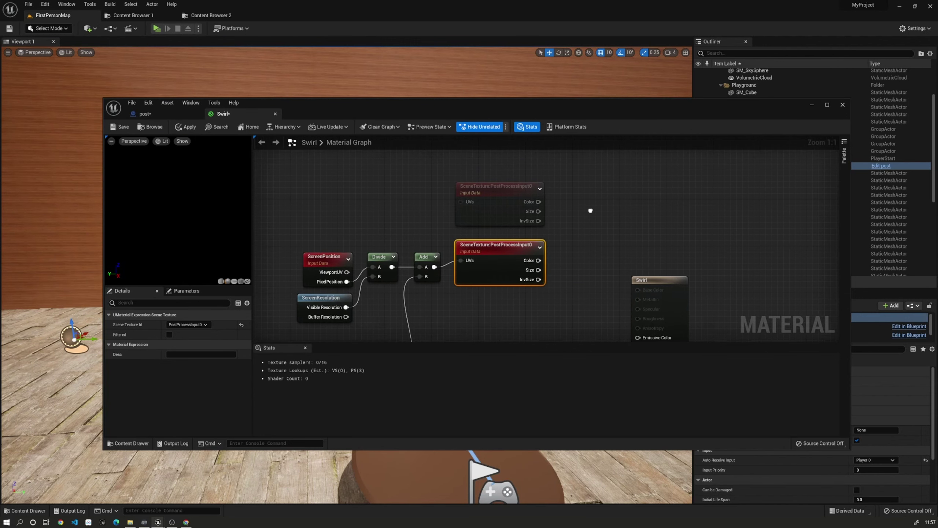
# Step: Feed the two SceneTexture Colors into a new Lerp node's A and B inputs
pyautogui.moveTo(590, 211); pyautogui.dragTo(482, 192, button='right')
pyautogui.rightClick(482, 193)
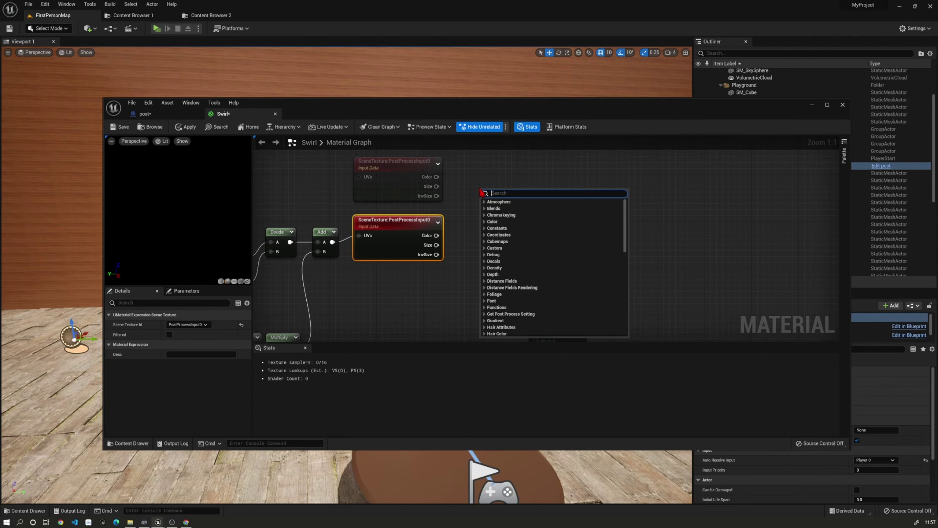
pyautogui.write('lerp')
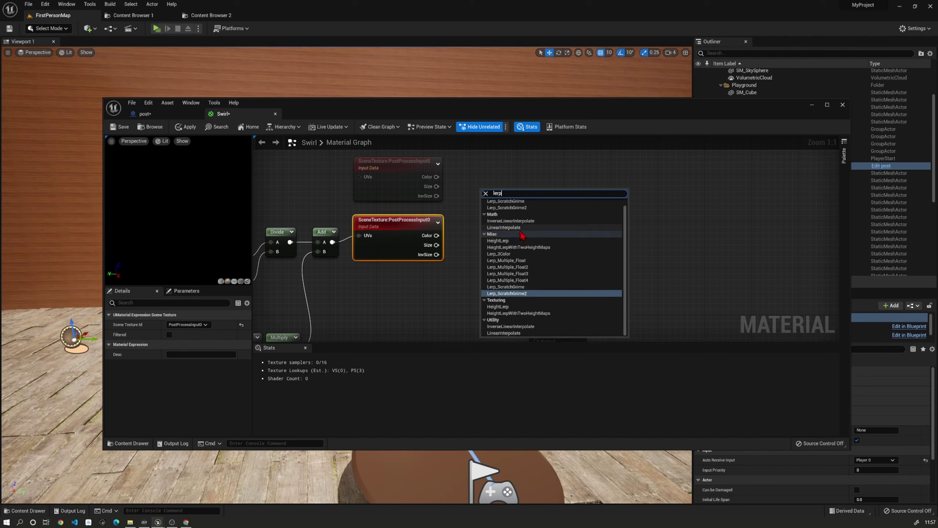
pyautogui.click(510, 227)
pyautogui.moveTo(436, 177); pyautogui.dragTo(484, 202)
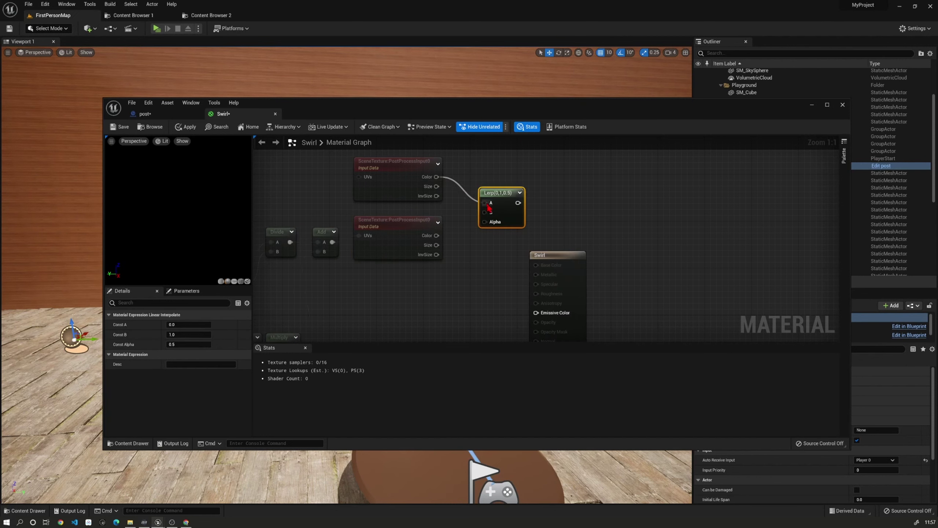
pyautogui.moveTo(437, 235); pyautogui.dragTo(488, 215)
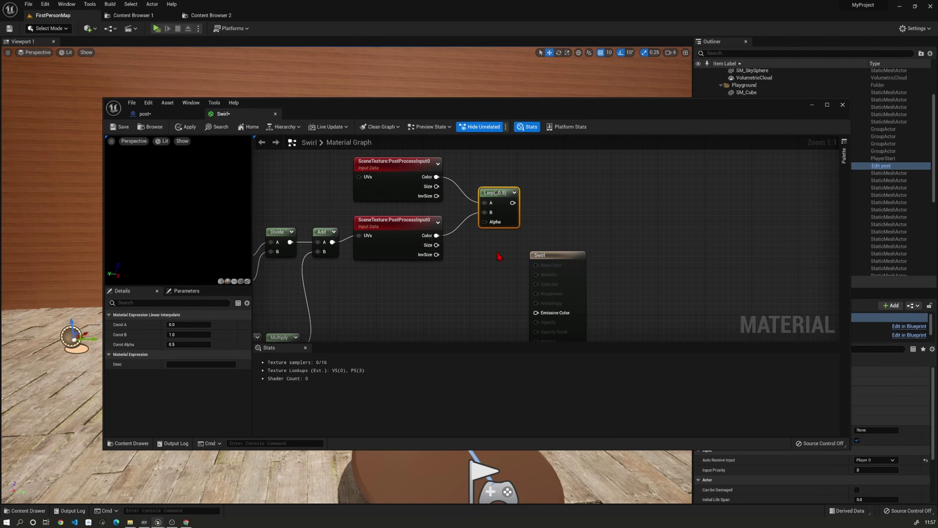
pyautogui.moveTo(499, 256); pyautogui.dragTo(421, 221, button='right')
# Step: Add a Time node and a 'power' scalar parameter with default 0.1
pyautogui.rightClick(421, 222)
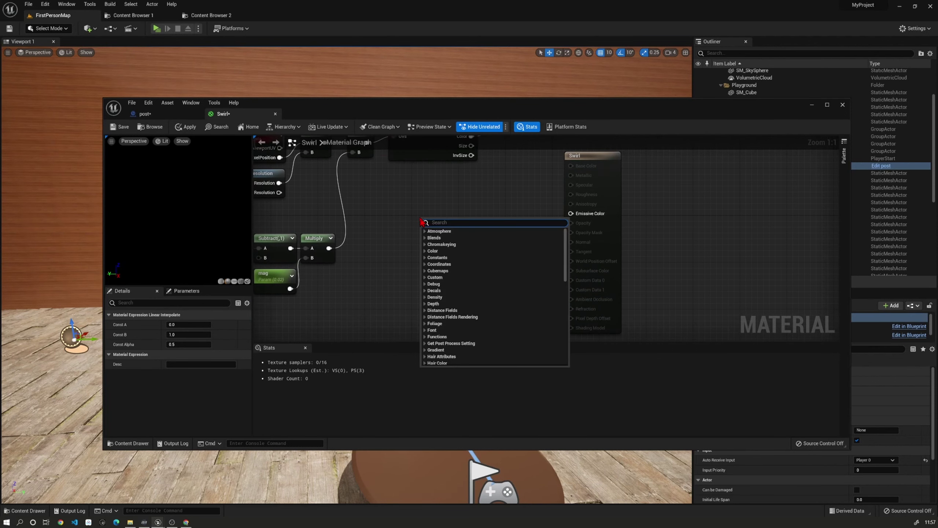
pyautogui.write('time')
pyautogui.click(441, 246)
pyautogui.moveTo(437, 221); pyautogui.dragTo(412, 188)
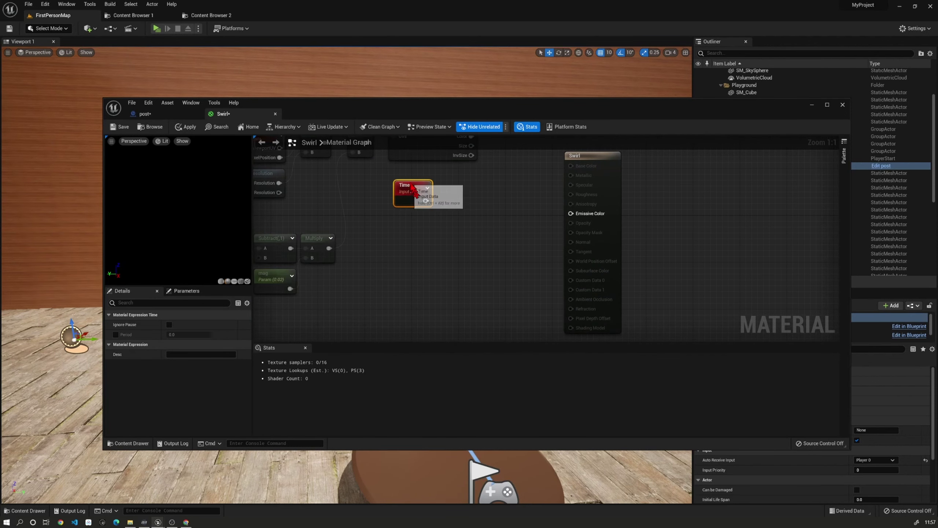
pyautogui.moveTo(546, 220); pyautogui.dragTo(547, 190, button='right')
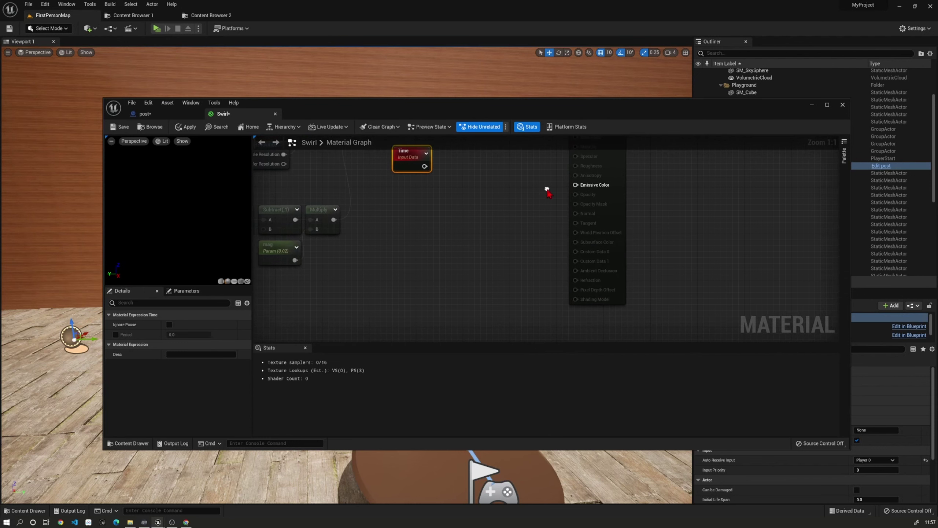
pyautogui.click(429, 194)
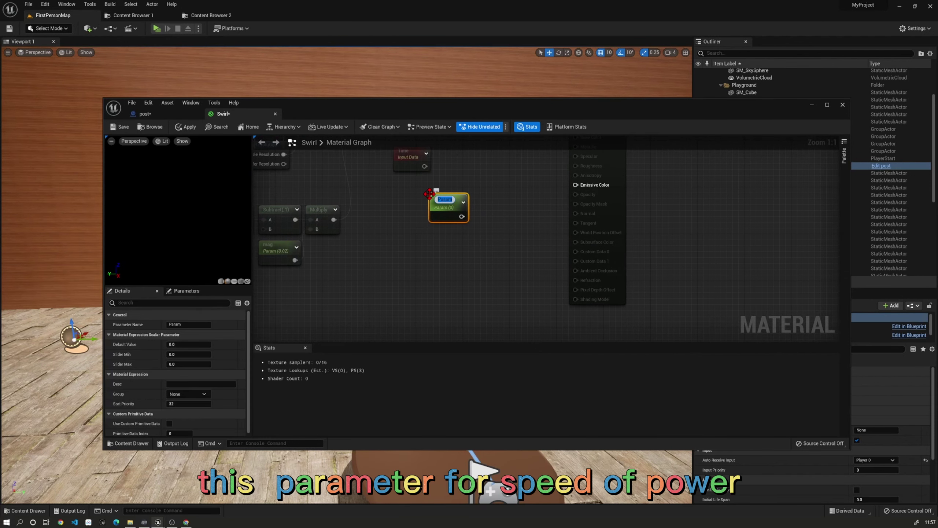
pyautogui.write('power')
pyautogui.click(495, 272)
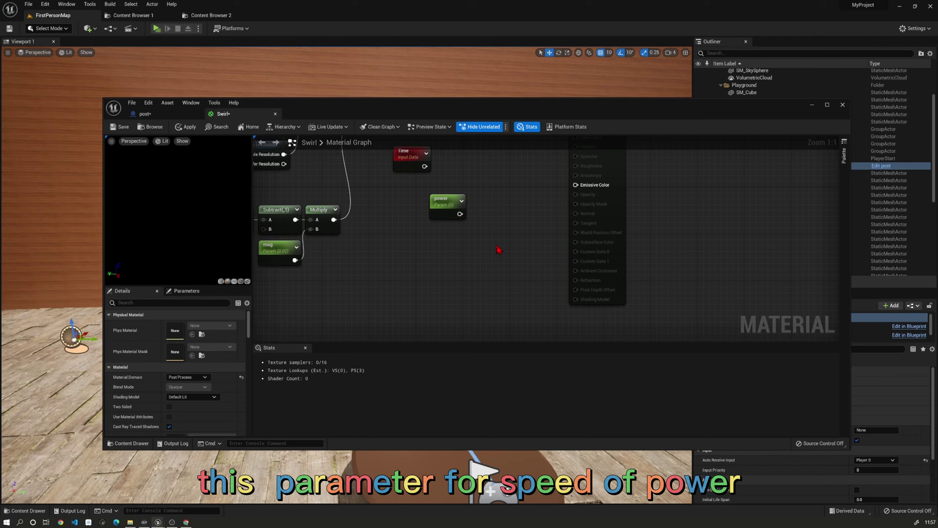
pyautogui.moveTo(447, 207); pyautogui.dragTo(411, 188)
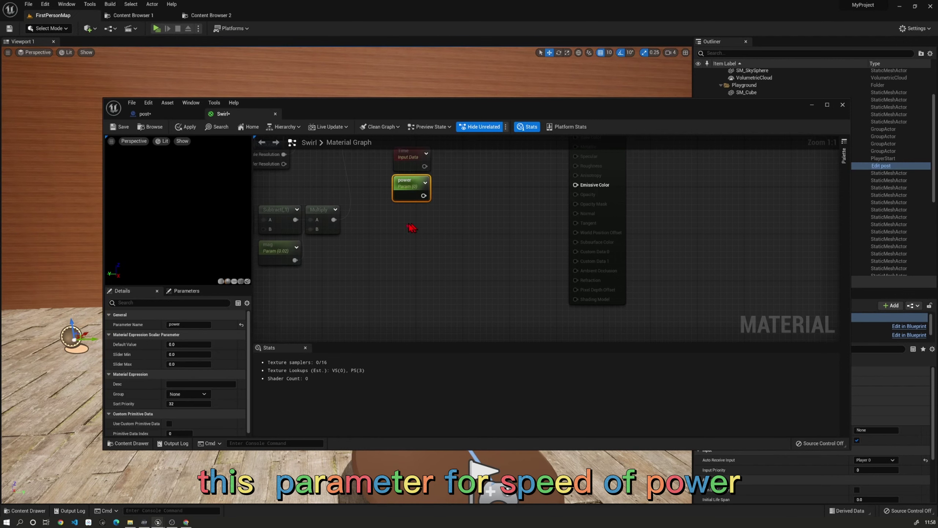
pyautogui.click(185, 344)
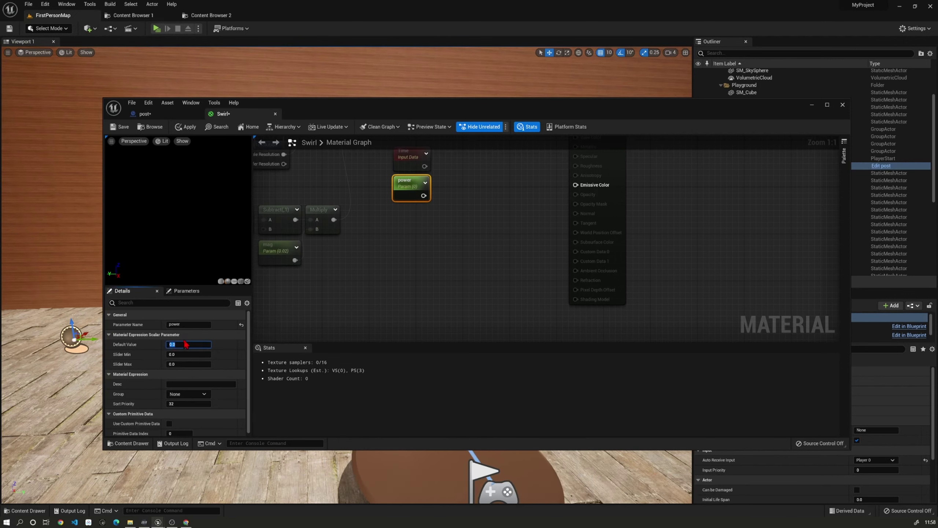
pyautogui.write('0.1')
pyautogui.press('Return')
pyautogui.click(368, 287)
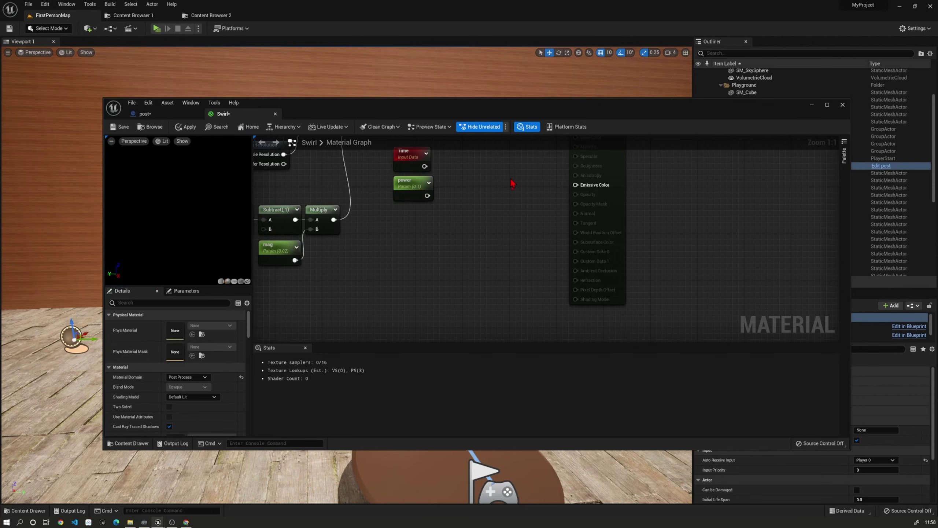
# Step: Multiply Time by power in a new Multiply node
pyautogui.moveTo(500, 243); pyautogui.dragTo(468, 298, button='right')
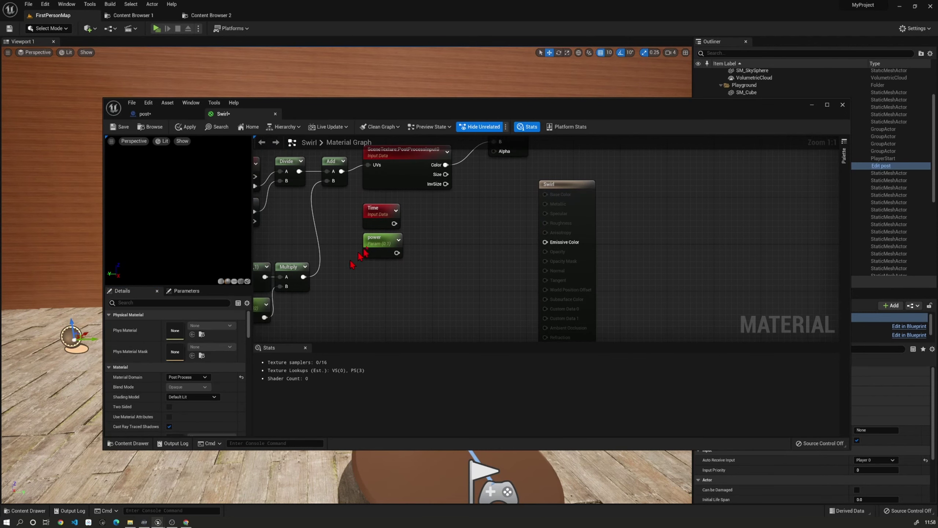
pyautogui.moveTo(393, 223); pyautogui.dragTo(455, 245)
pyautogui.write('mu')
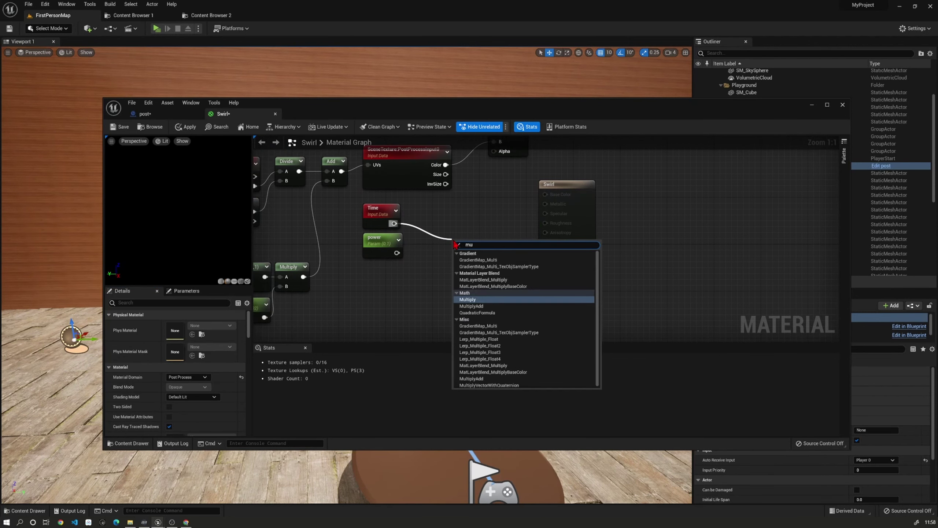
pyautogui.click(480, 299)
pyautogui.moveTo(396, 252)
pyautogui.mouseDown()
pyautogui.moveTo(464, 268)
pyautogui.moveTo(429, 207)
pyautogui.mouseUp()
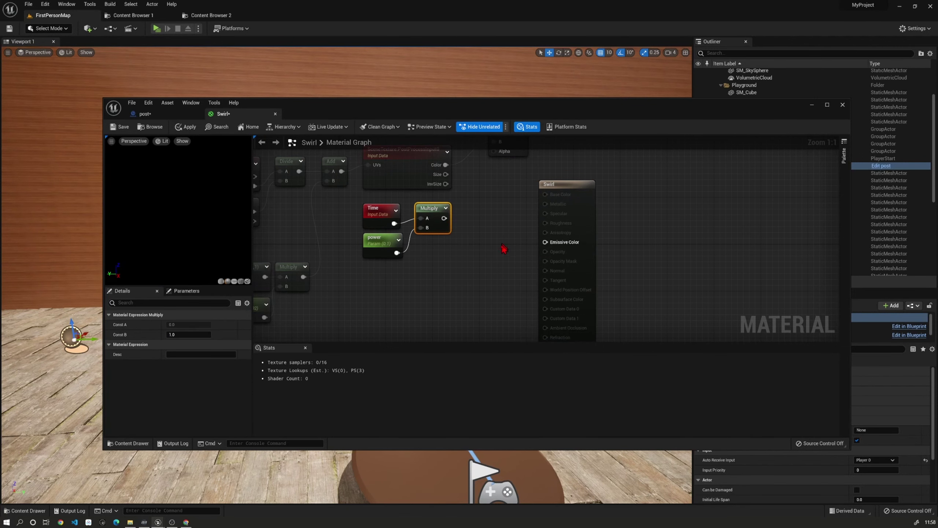
pyautogui.moveTo(504, 249); pyautogui.dragTo(425, 262, button='right')
pyautogui.moveTo(465, 204); pyautogui.dragTo(617, 192)
# Step: Pass the Time × power product through a Sine node and then an Abs node
pyautogui.moveTo(369, 235); pyautogui.dragTo(473, 240)
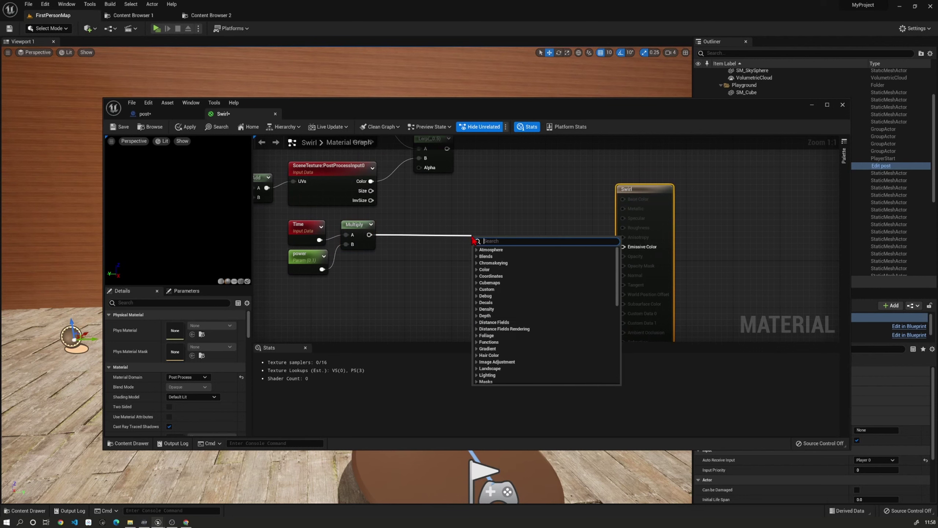
pyautogui.write('sin')
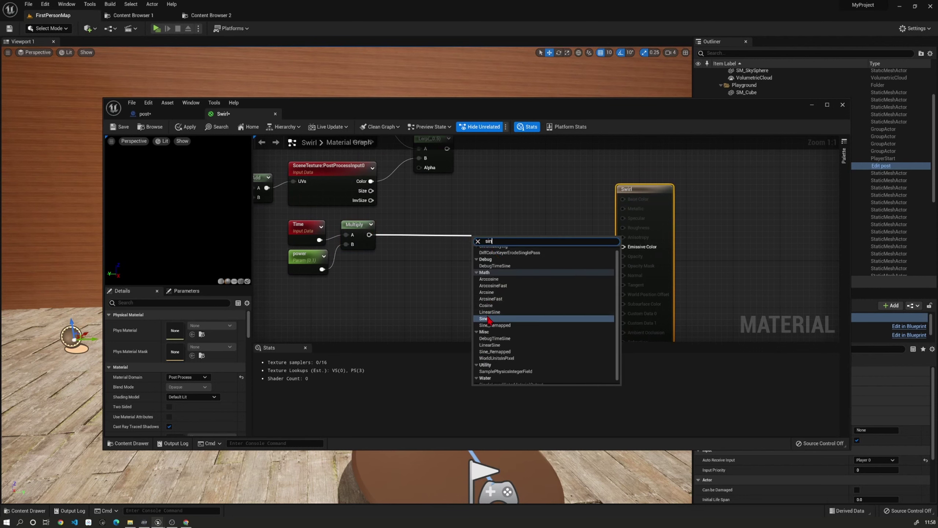
pyautogui.click(484, 318)
pyautogui.moveTo(480, 239); pyautogui.dragTo(397, 226)
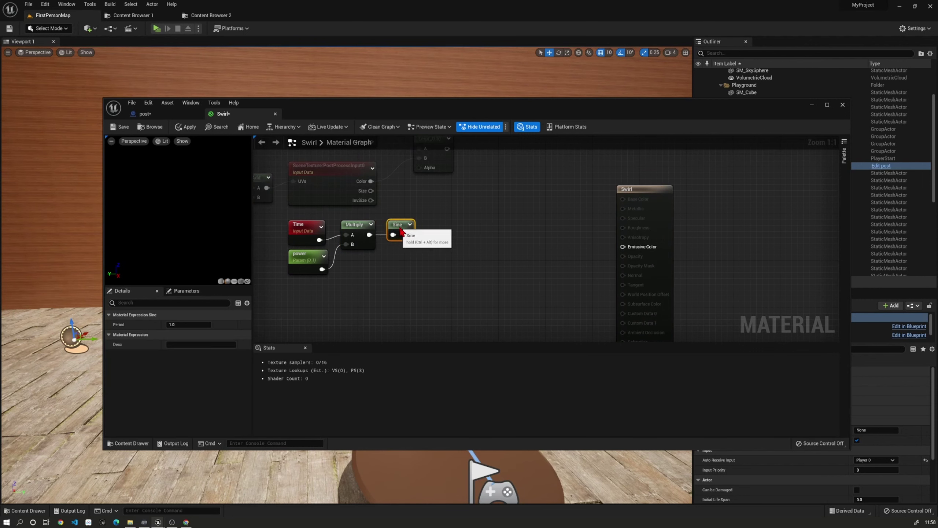
pyautogui.moveTo(521, 241); pyautogui.dragTo(489, 254, button='right')
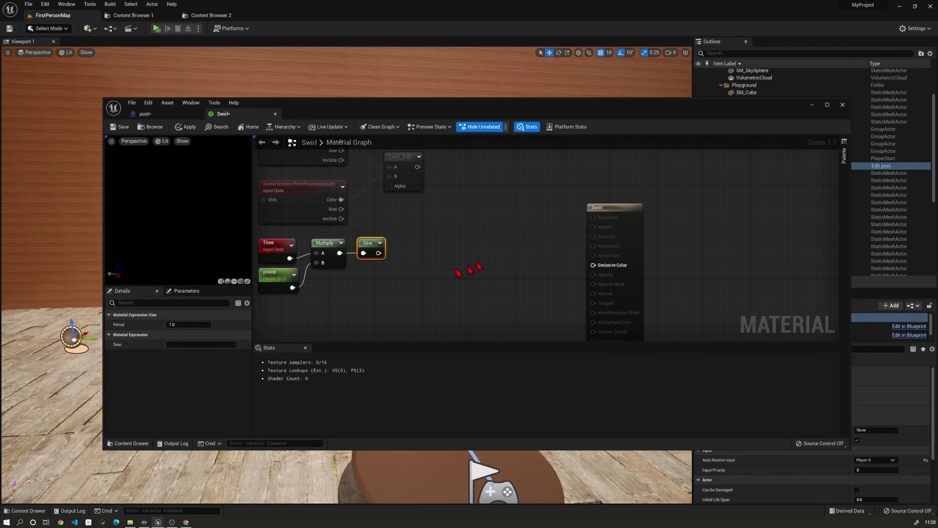
pyautogui.moveTo(378, 253); pyautogui.dragTo(459, 255)
pyautogui.write('abs')
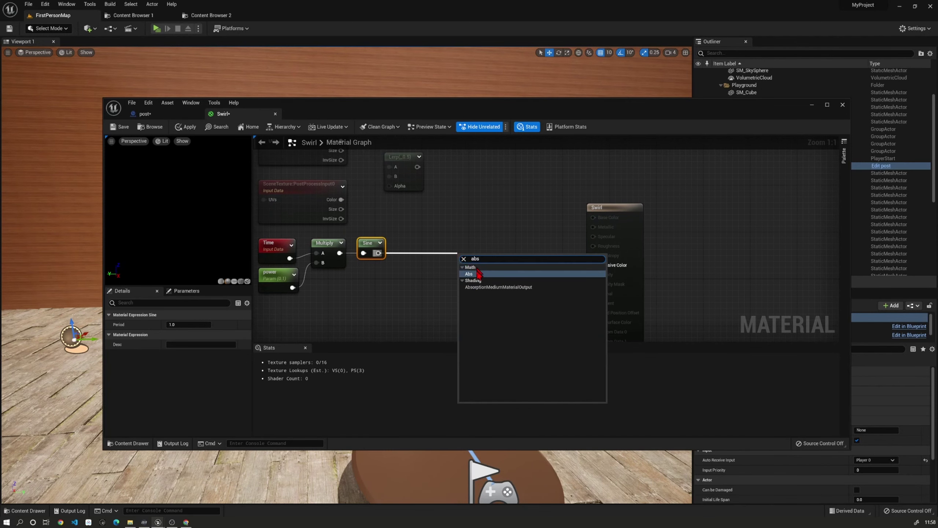
pyautogui.click(480, 273)
pyautogui.moveTo(475, 246)
pyautogui.mouseDown()
pyautogui.moveTo(413, 247)
pyautogui.moveTo(389, 185)
pyautogui.mouseUp()
# Step: Wire Abs into Lerp's Alpha and Lerp's output into Emissive Color
pyautogui.moveTo(507, 220)
pyautogui.mouseDown(button='right')
pyautogui.moveTo(531, 264)
pyautogui.moveTo(530, 232)
pyautogui.mouseUp(button='right')
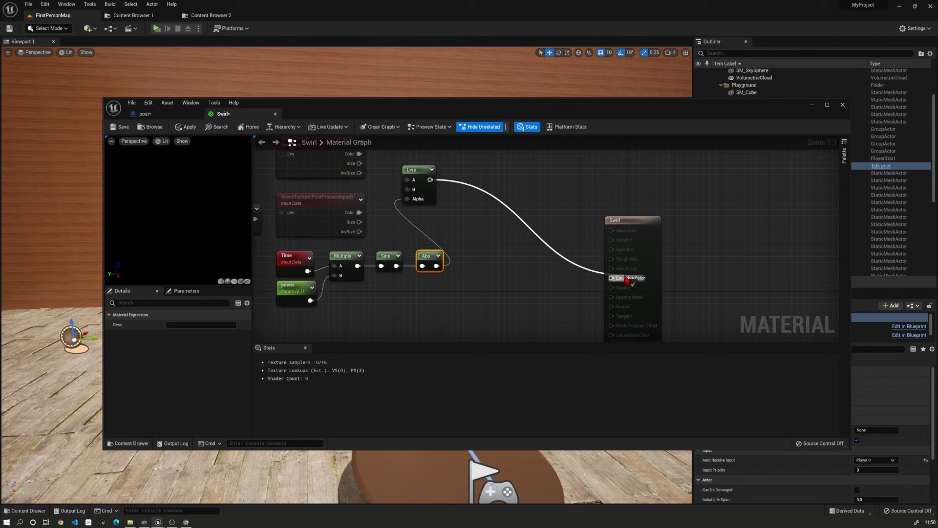
pyautogui.moveTo(626, 280); pyautogui.dragTo(626, 280)
pyautogui.moveTo(625, 221); pyautogui.dragTo(513, 168)
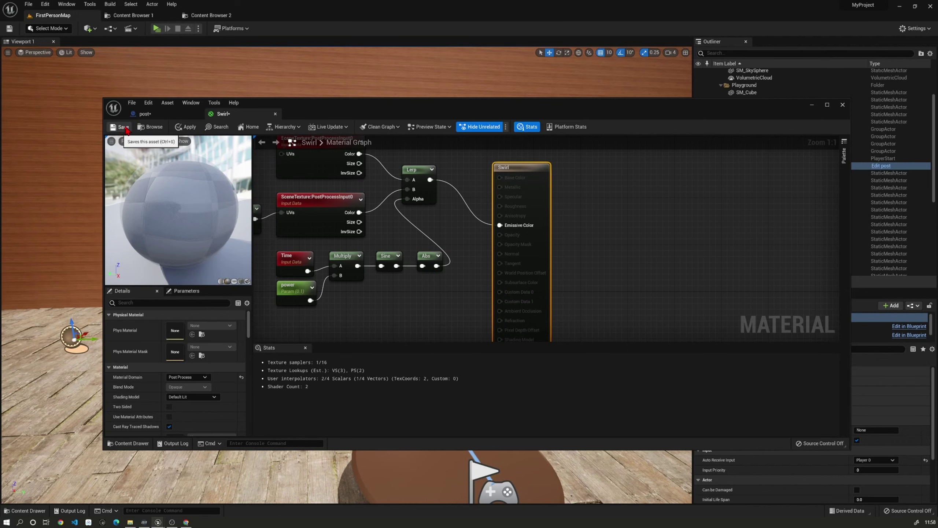
# Step: Save the Swirl material, check the swirl in the level, and return to the post Blueprint editor
pyautogui.click(123, 127)
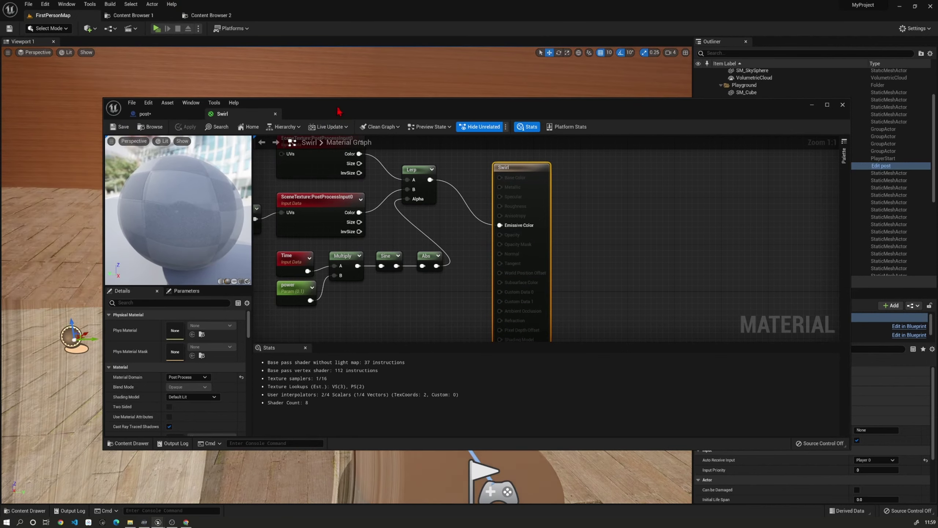
pyautogui.moveTo(308, 111); pyautogui.dragTo(756, 175)
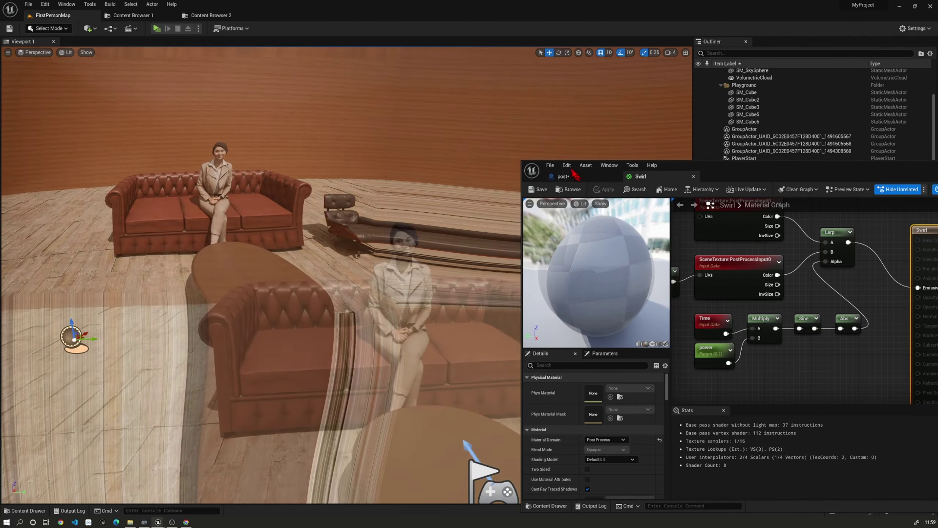
pyautogui.click(553, 166)
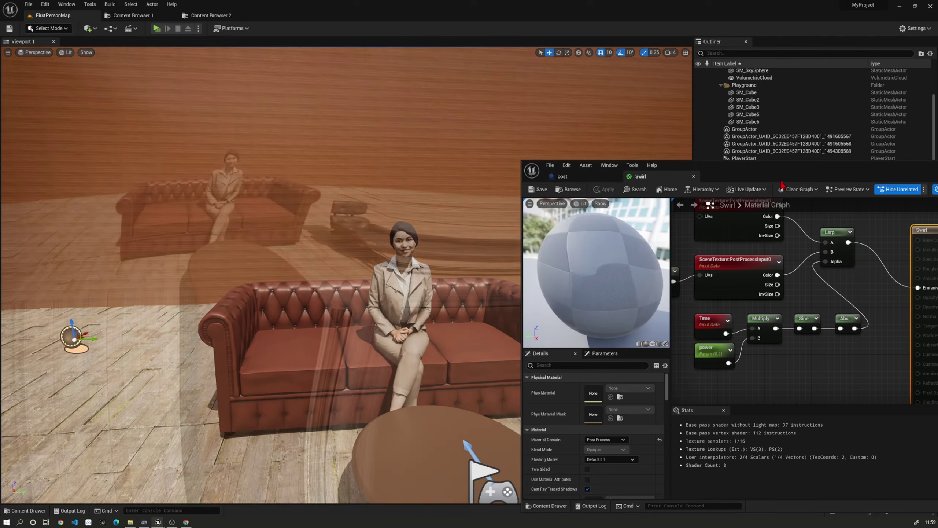
pyautogui.moveTo(786, 183); pyautogui.dragTo(411, 141)
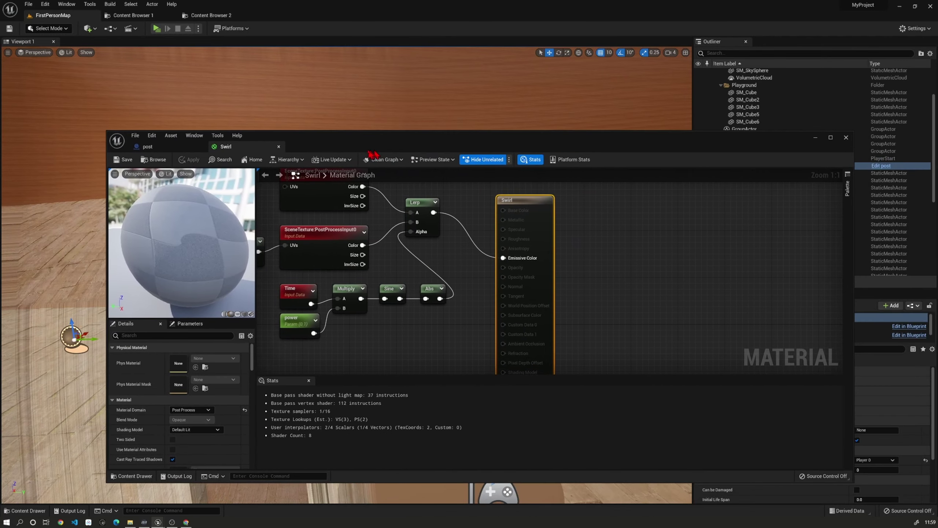
pyautogui.click(187, 133)
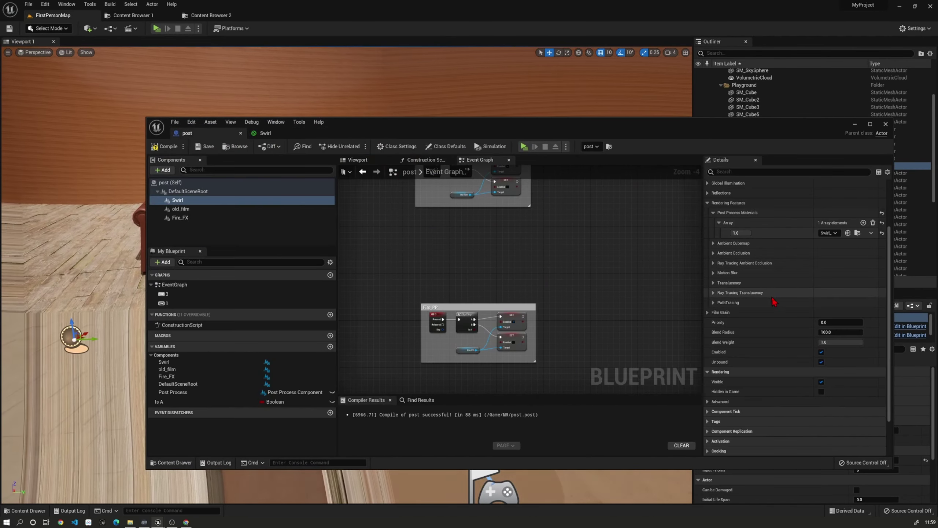
# Step: Browse to Swirl_Inst in Content Browser 1, float that browser, and return to FirstPersonMap
pyautogui.click(856, 233)
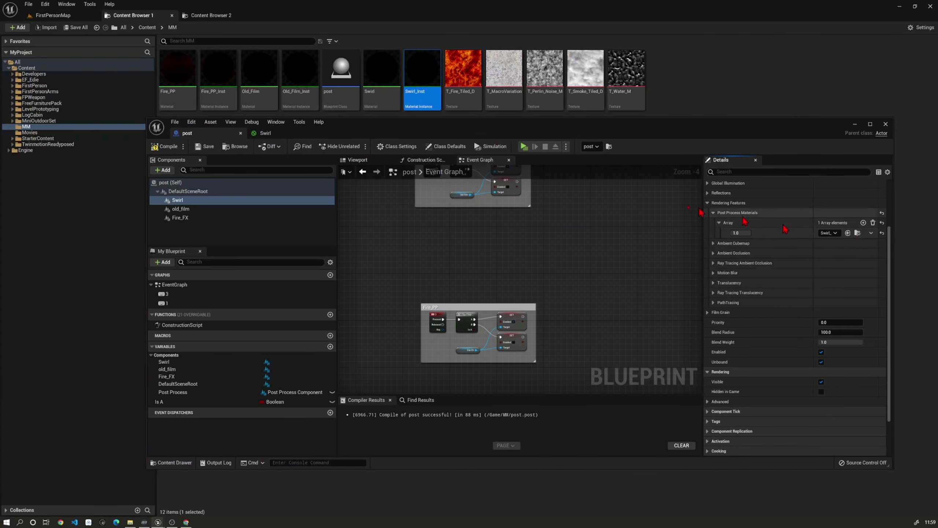
pyautogui.click(853, 126)
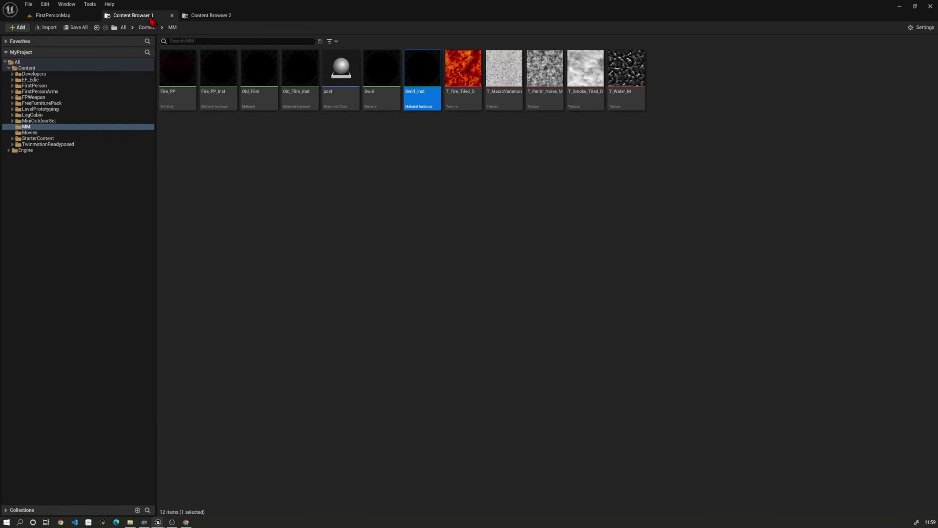
pyautogui.moveTo(150, 17)
pyautogui.mouseDown()
pyautogui.moveTo(612, 398)
pyautogui.moveTo(483, 138)
pyautogui.mouseUp()
pyautogui.click(55, 15)
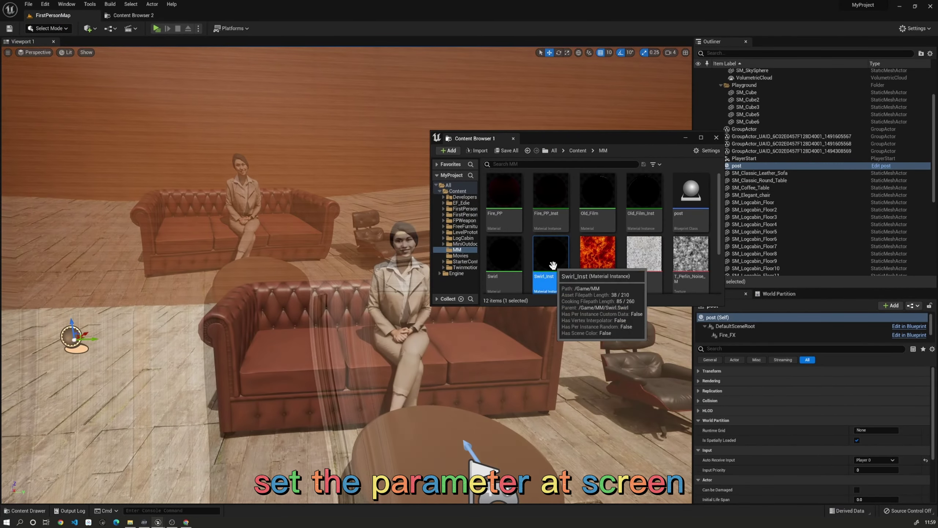
# Step: Open Swirl_Inst and enable its mag, power and speed parameter overrides
pyautogui.doubleClick(541, 260)
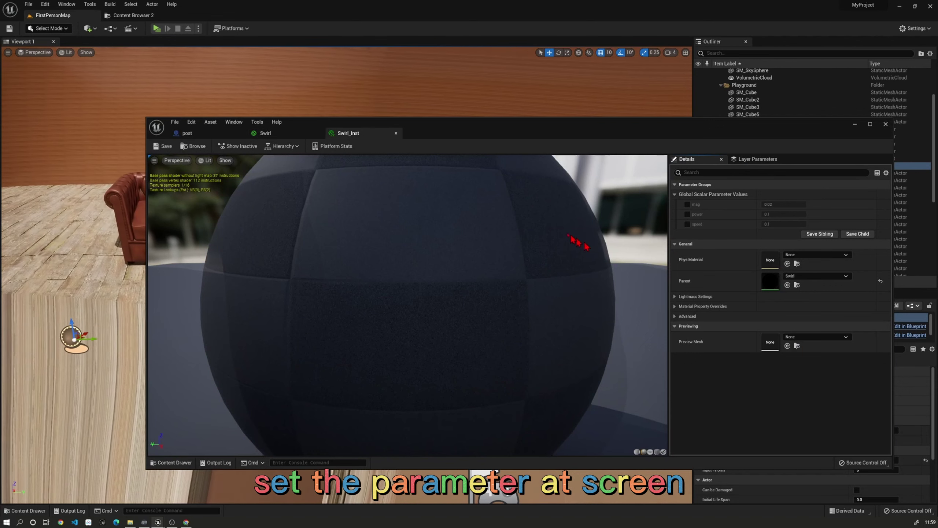
pyautogui.click(687, 204)
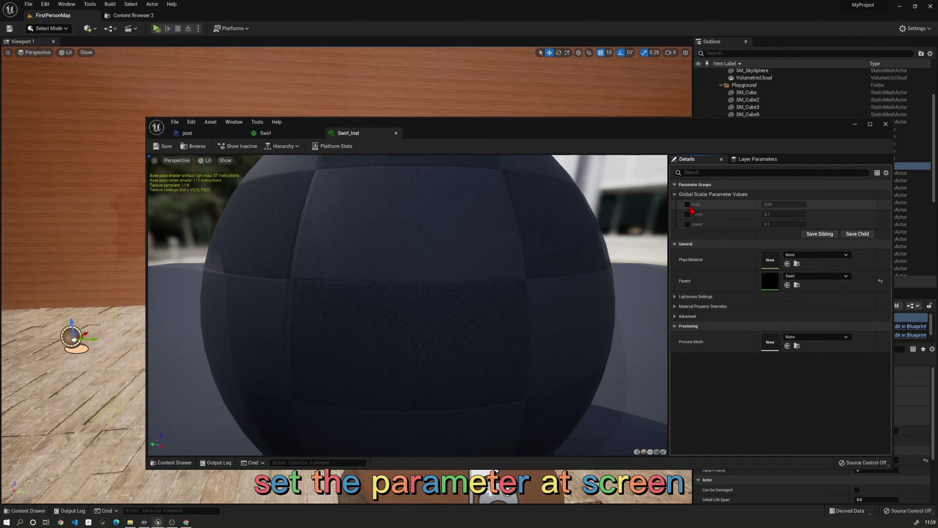
pyautogui.click(687, 214)
pyautogui.click(687, 224)
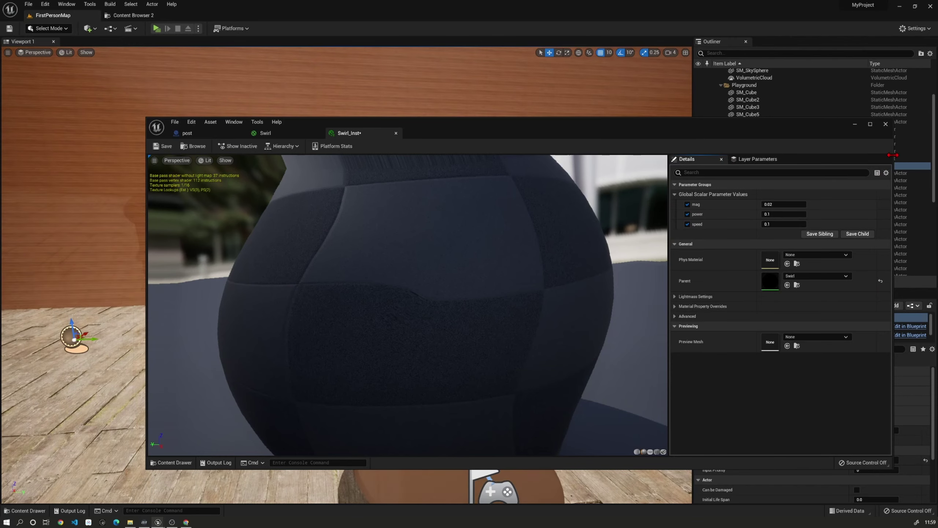
# Step: Place the instance editor beside the level and dock Content Browser 1 into the main window
pyautogui.moveTo(893, 160); pyautogui.dragTo(576, 164)
pyautogui.moveTo(443, 123); pyautogui.dragTo(858, 119)
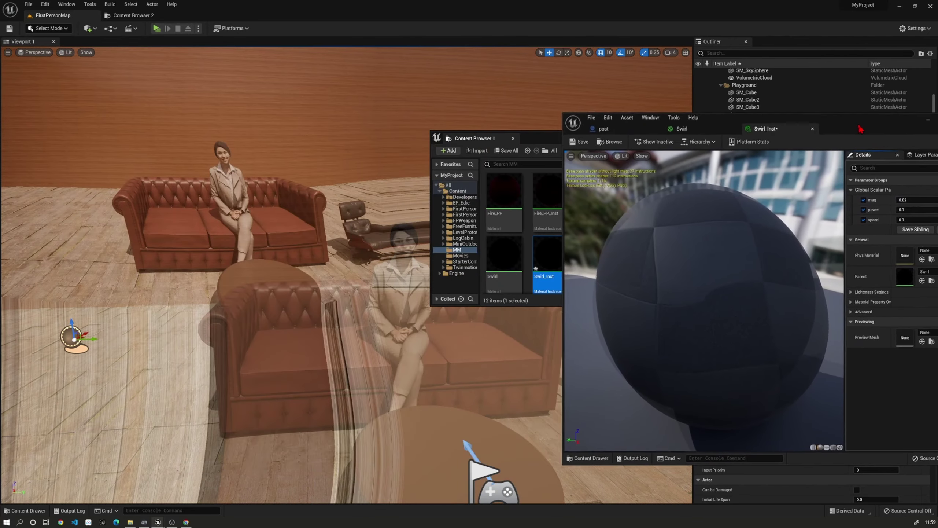
pyautogui.moveTo(527, 141); pyautogui.dragTo(210, 15)
pyautogui.click(52, 15)
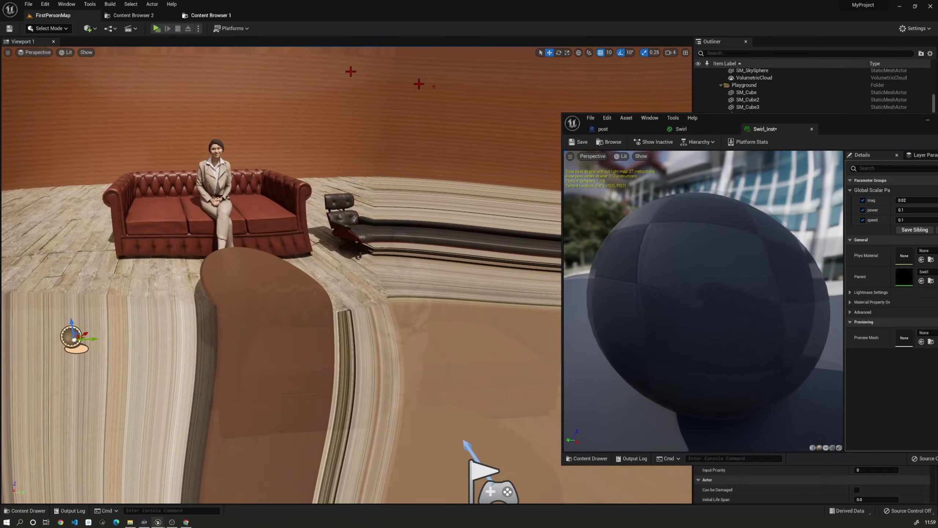
pyautogui.moveTo(852, 130); pyautogui.dragTo(756, 121)
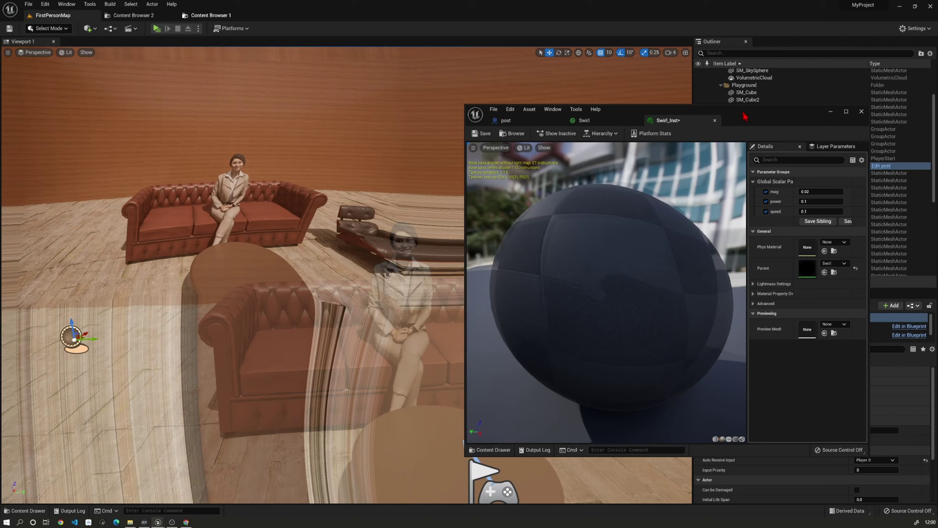
# Step: Set Swirl_Inst's mag to 0.24, power to 0.112 and speed to -0.82
pyautogui.moveTo(745, 116); pyautogui.dragTo(674, 112)
pyautogui.click(735, 186)
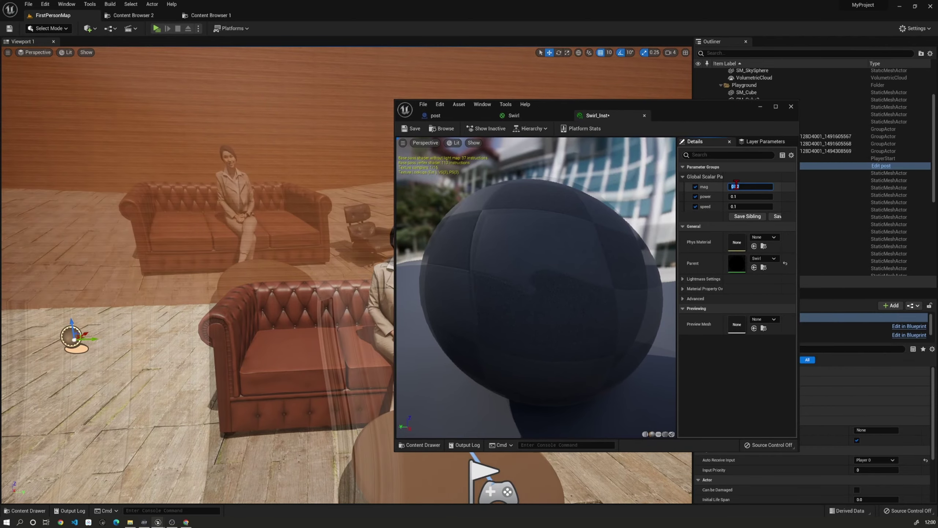
pyautogui.write('24')
pyautogui.press('Return')
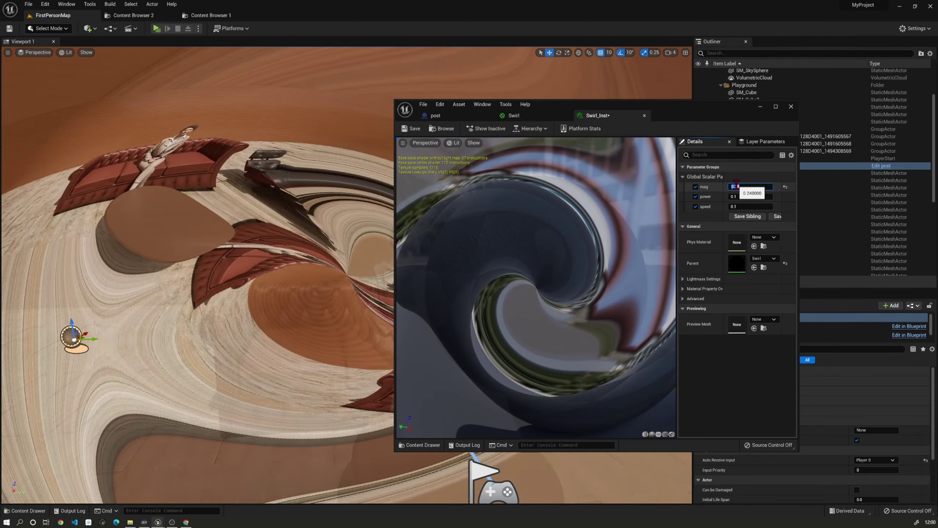
pyautogui.moveTo(674, 113); pyautogui.dragTo(750, 100)
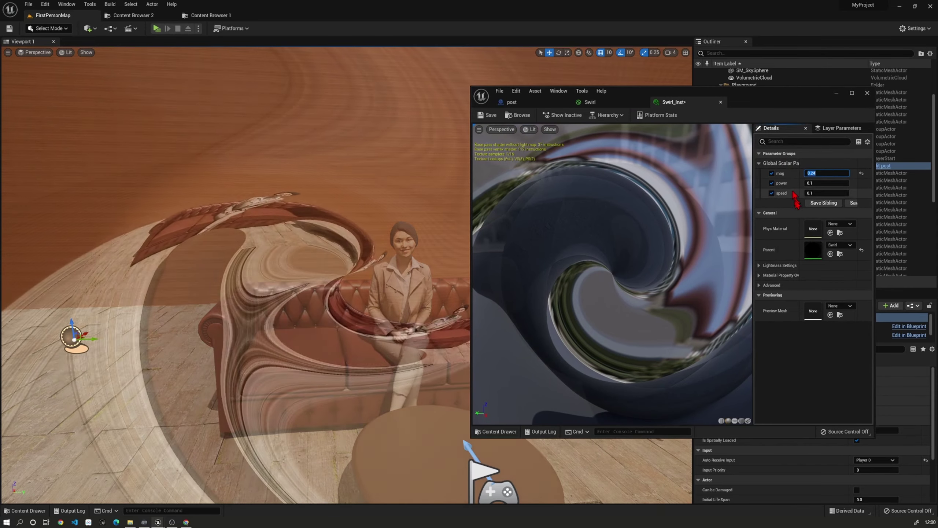
pyautogui.click(810, 182)
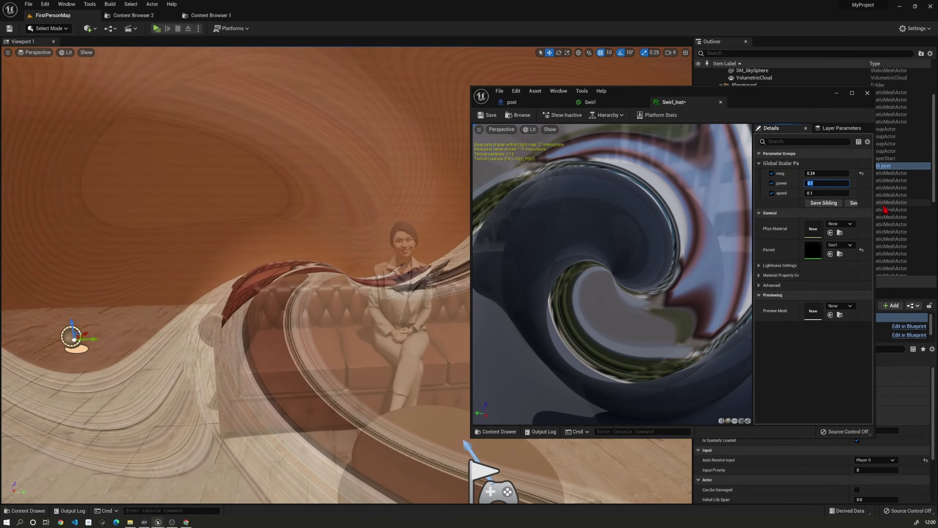
pyautogui.write('0.112')
pyautogui.press('Return')
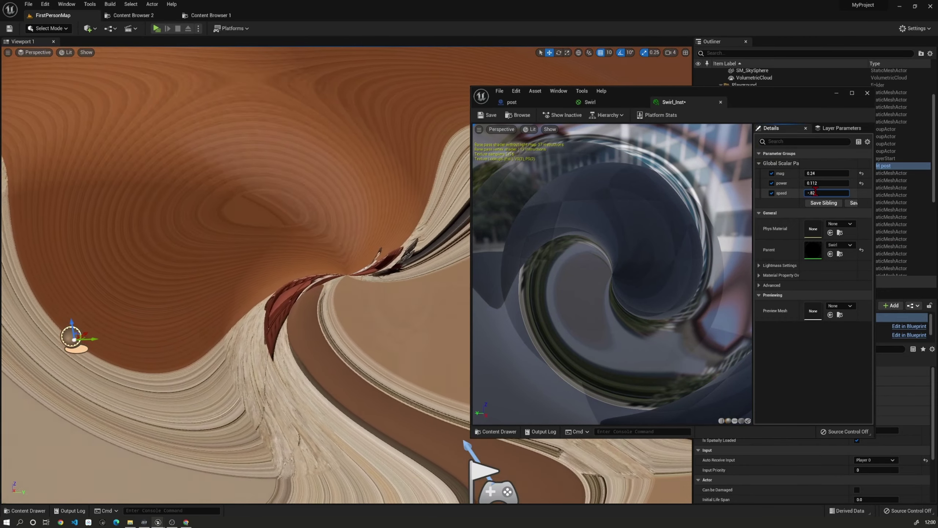
pyautogui.press('Return')
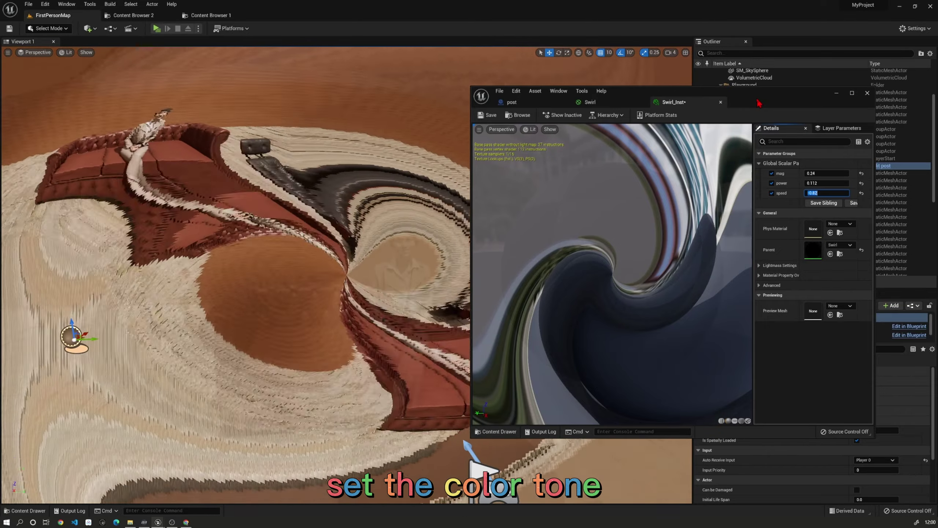
pyautogui.moveTo(758, 103); pyautogui.dragTo(612, 106)
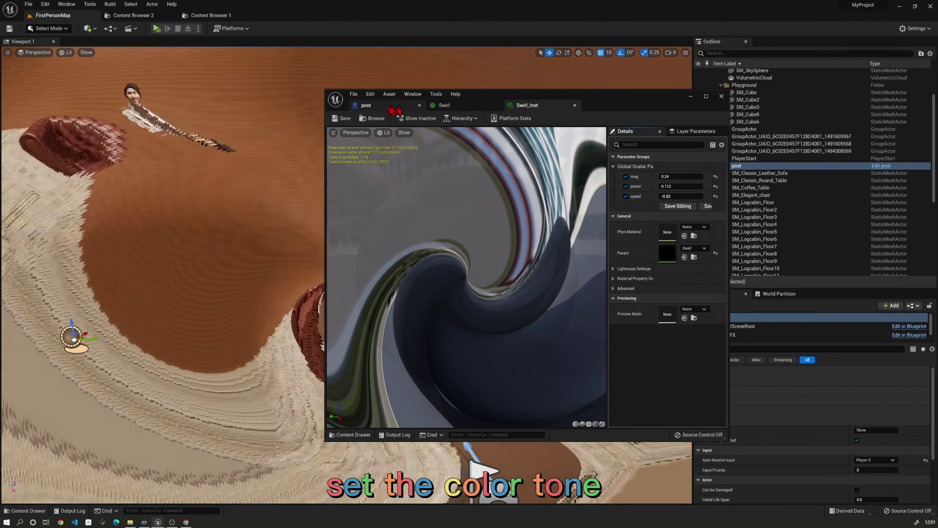
# Step: In the post Blueprint's Swirl component, turn off the Film Grain Intensity and Shadows Max overrides
pyautogui.click(389, 106)
pyautogui.moveTo(727, 208); pyautogui.dragTo(886, 195)
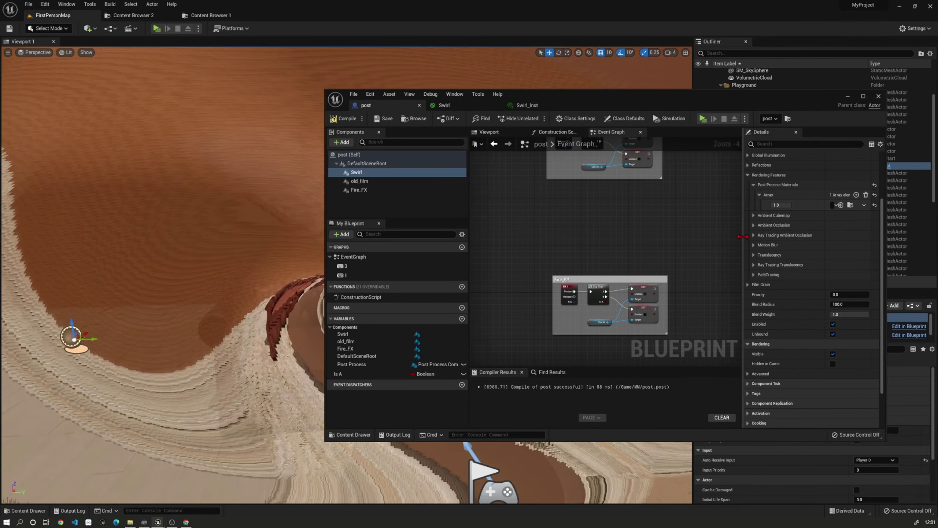
pyautogui.moveTo(743, 236); pyautogui.dragTo(621, 240)
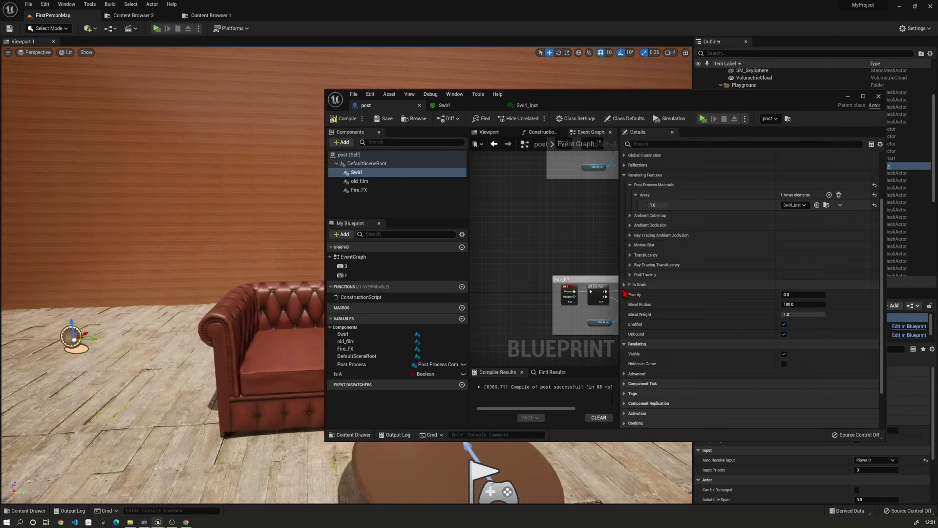
pyautogui.click(624, 285)
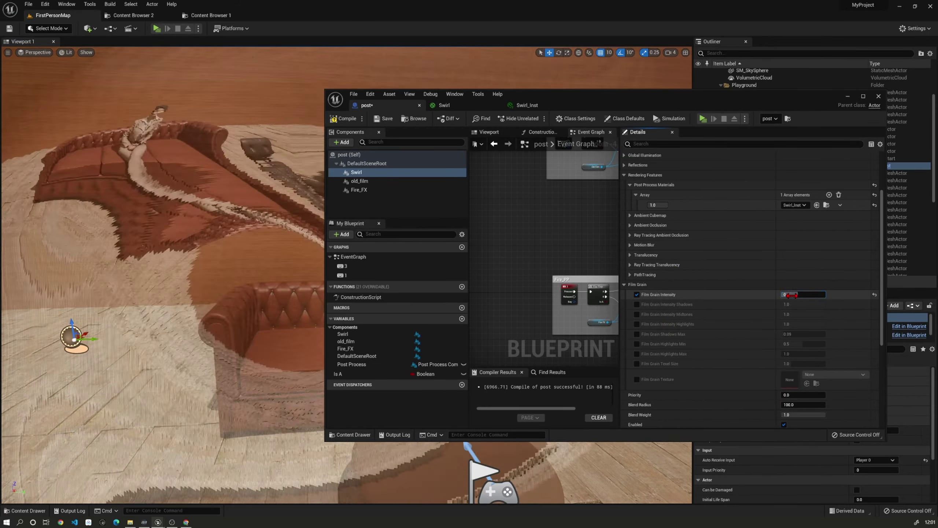
pyautogui.moveTo(790, 295); pyautogui.dragTo(800, 295)
pyautogui.click(637, 294)
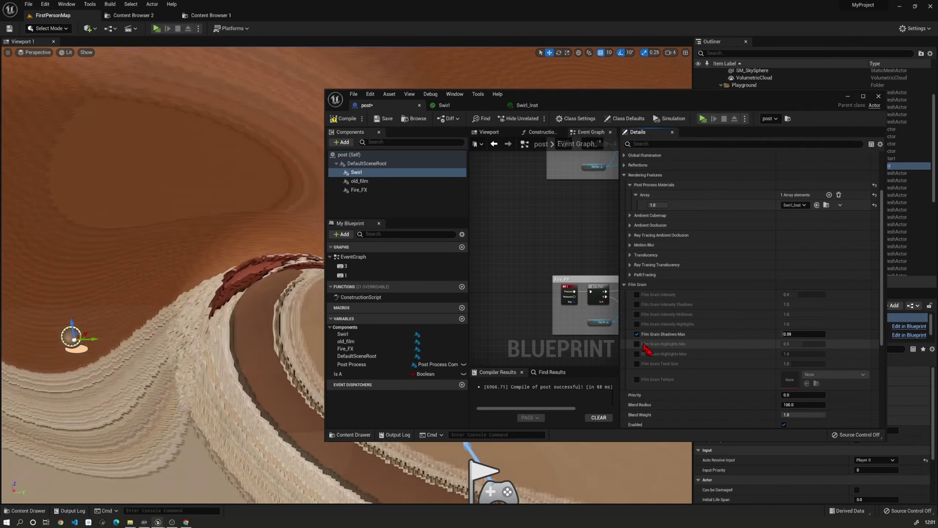
pyautogui.click(636, 333)
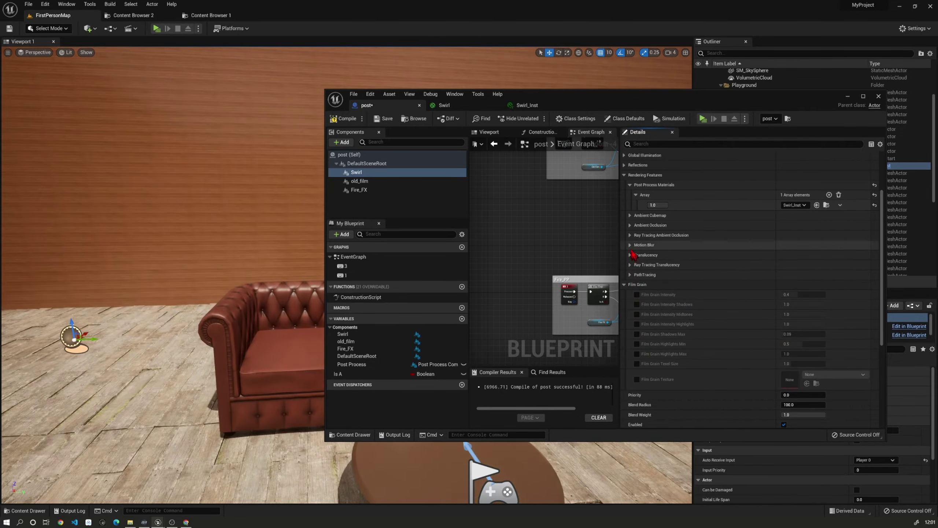
# Step: Under Lens > Image Effects, override Vignette Intensity and set it to 0.72
pyautogui.scroll(5, 632, 255)
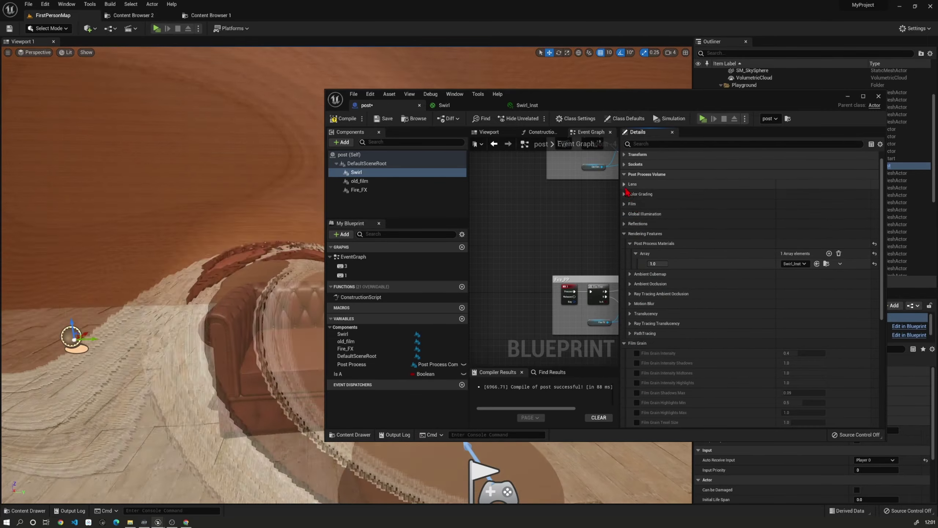
pyautogui.click(632, 184)
pyautogui.click(651, 206)
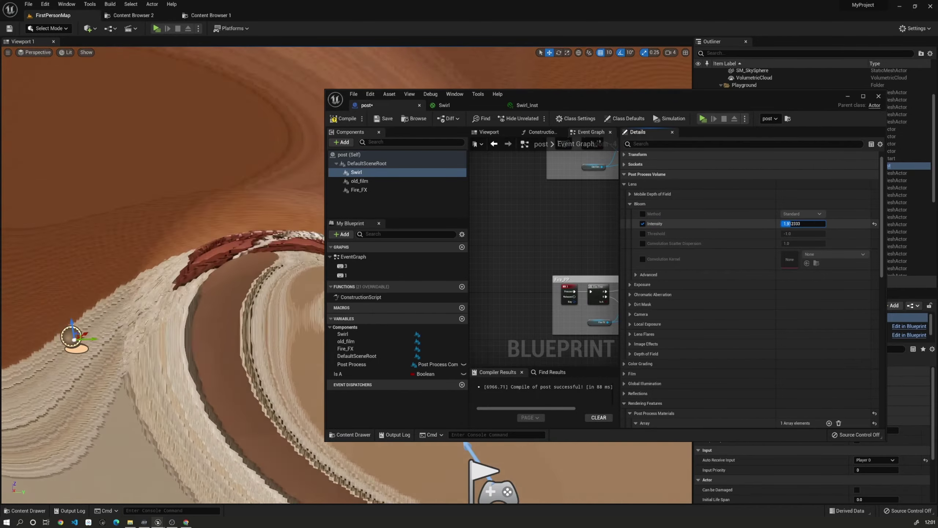
pyautogui.click(637, 206)
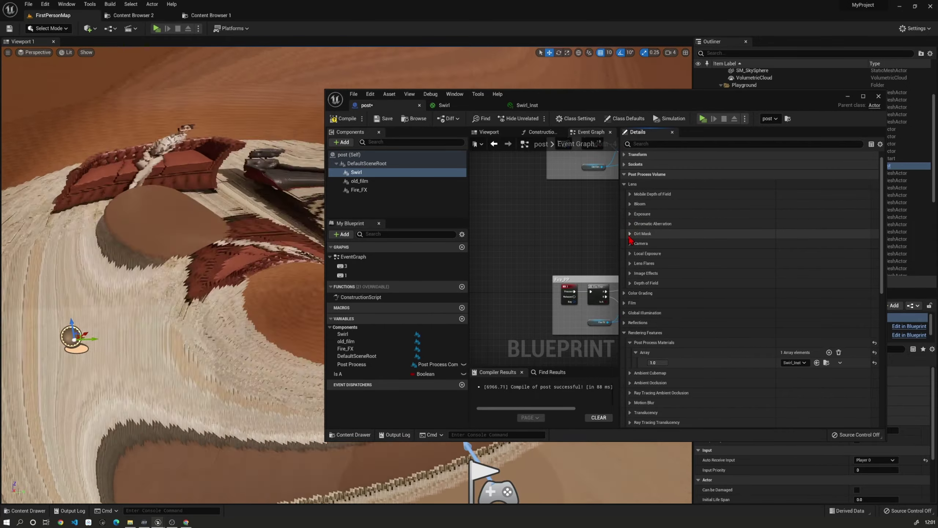
pyautogui.click(629, 234)
pyautogui.click(630, 234)
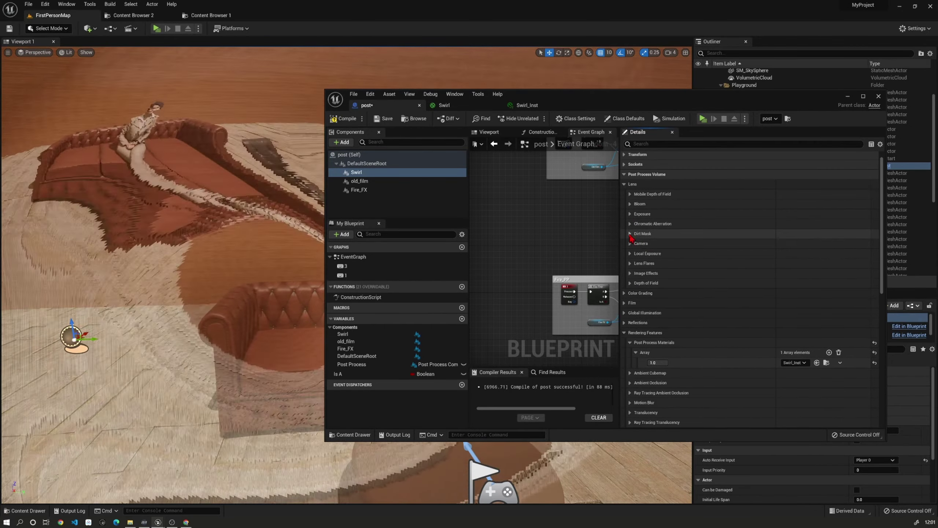
pyautogui.click(630, 243)
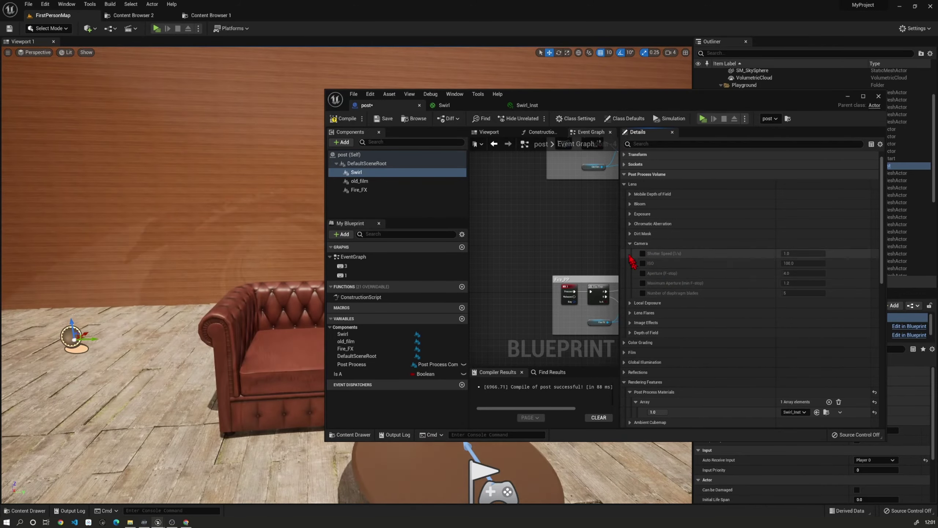
pyautogui.click(630, 244)
pyautogui.click(629, 273)
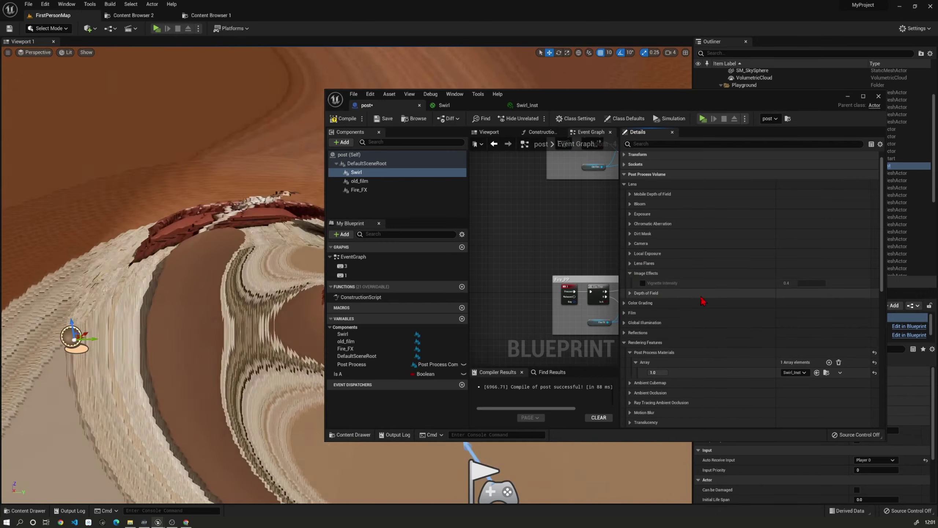
pyautogui.moveTo(797, 286); pyautogui.dragTo(818, 283)
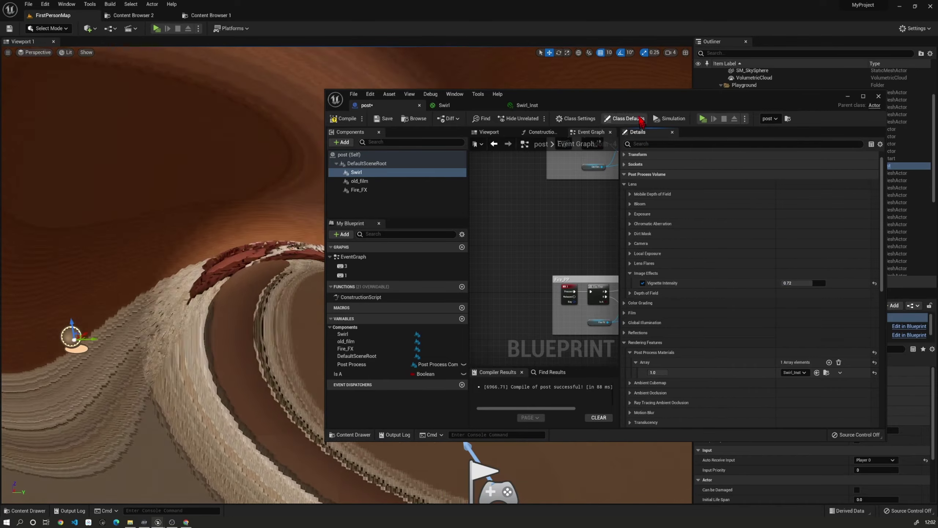
pyautogui.moveTo(653, 105); pyautogui.dragTo(630, 287)
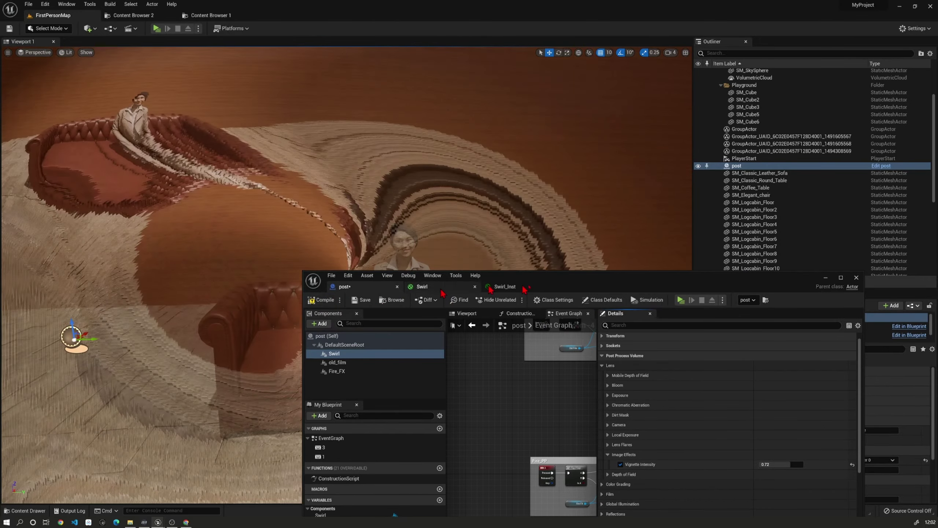
# Step: Duplicate the Fire_PP node group in the event graph and set the copied key event to 2
pyautogui.moveTo(591, 287); pyautogui.dragTo(544, 86)
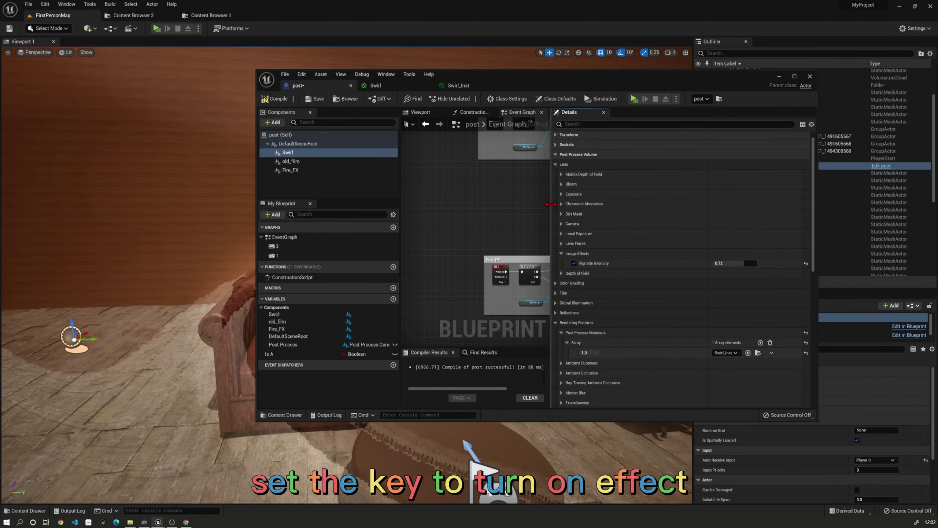
pyautogui.moveTo(551, 222); pyautogui.dragTo(707, 222)
pyautogui.click(582, 281)
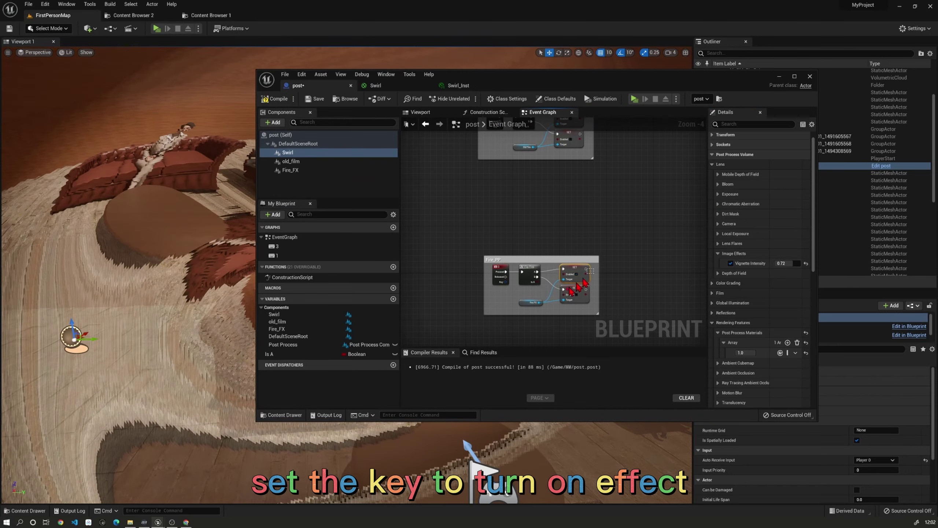
pyautogui.moveTo(504, 300); pyautogui.dragTo(504, 301)
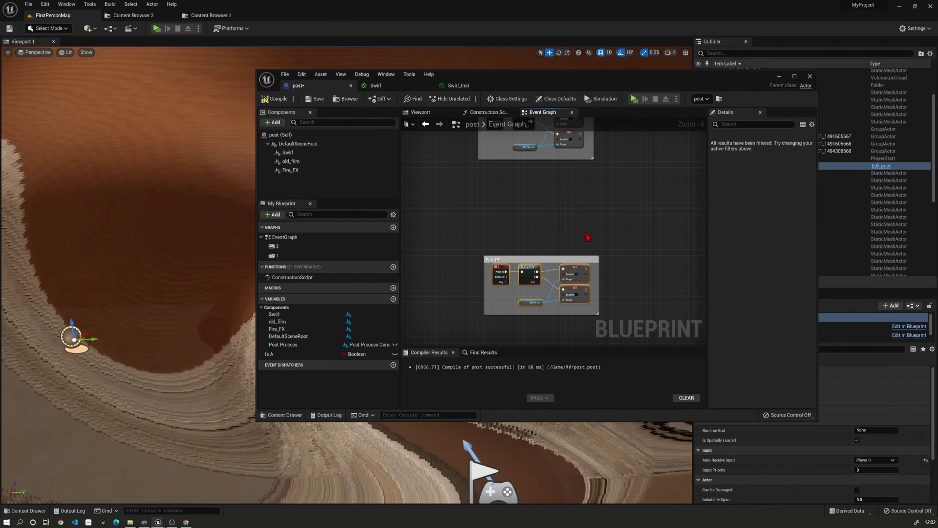
pyautogui.hotkey('ctrl', 'v')
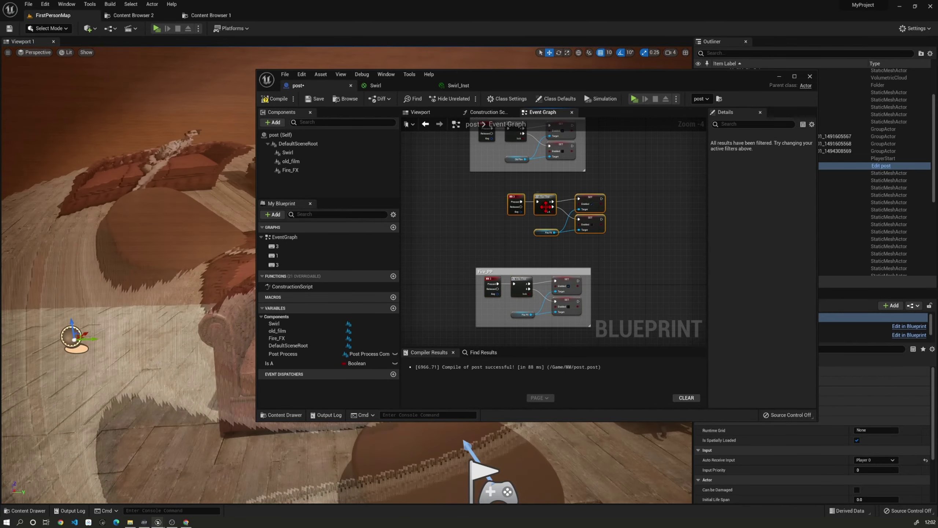
pyautogui.moveTo(546, 207); pyautogui.dragTo(524, 214)
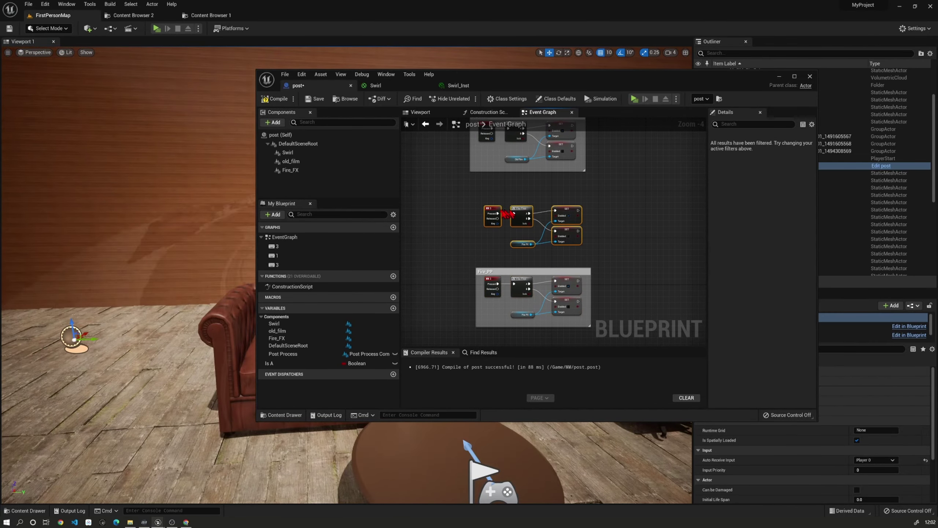
pyautogui.moveTo(638, 207); pyautogui.dragTo(645, 205, button='right')
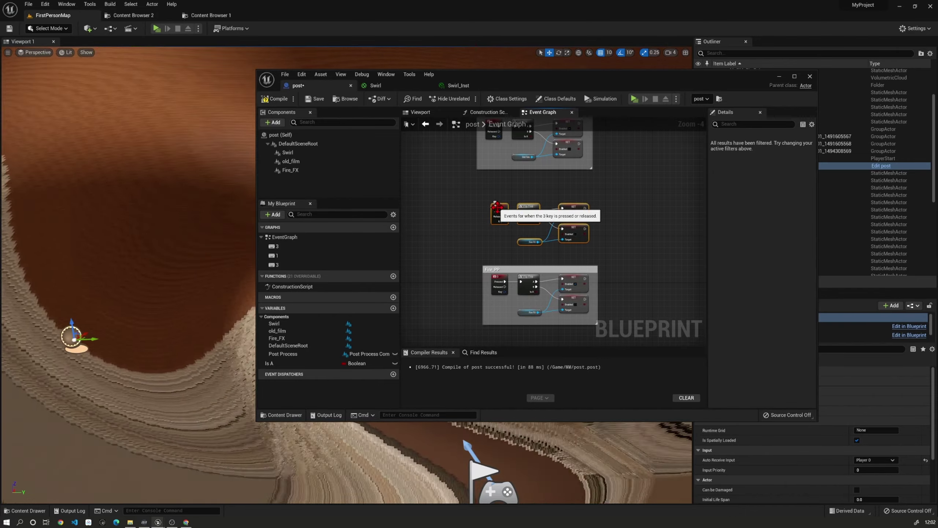
pyautogui.click(497, 208)
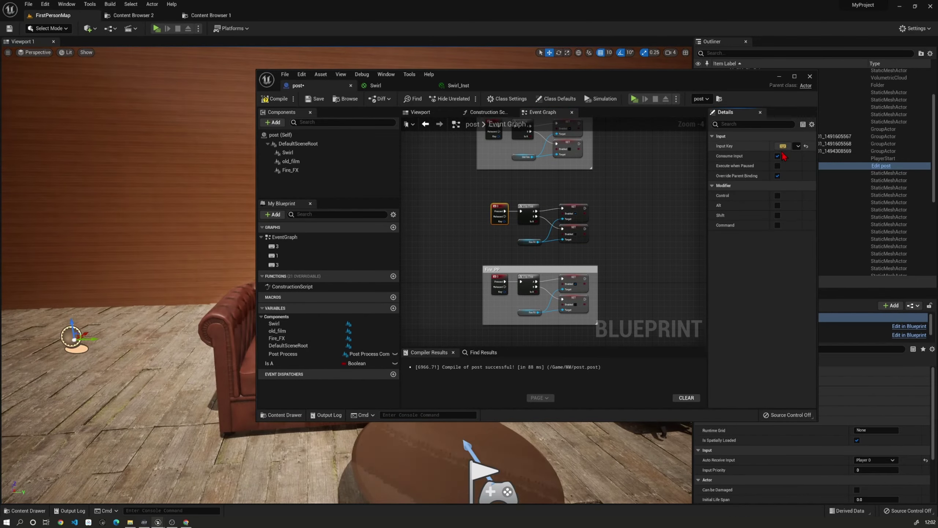
pyautogui.press('2')
# Step: Replace the copy's Fire_FX reference with Swirl and uncheck Swirl's Enabled by default
pyautogui.click(523, 240)
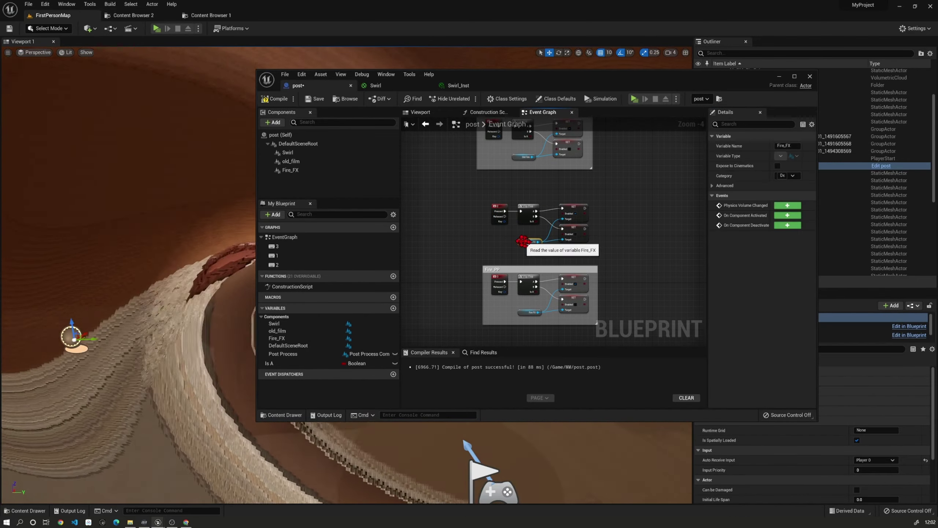
pyautogui.moveTo(287, 152); pyautogui.dragTo(451, 221)
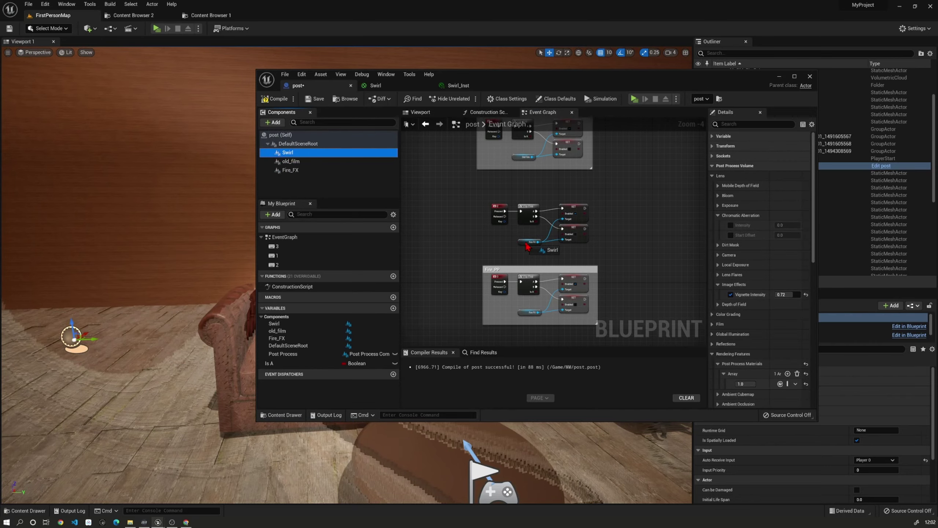
pyautogui.moveTo(527, 247); pyautogui.dragTo(528, 244)
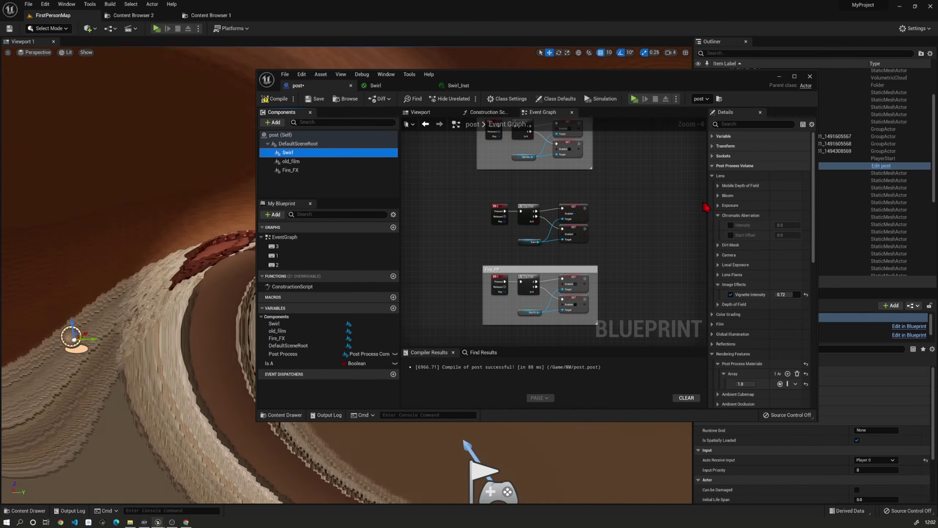
pyautogui.moveTo(705, 208); pyautogui.dragTo(657, 222)
pyautogui.scroll(-10, 718, 292)
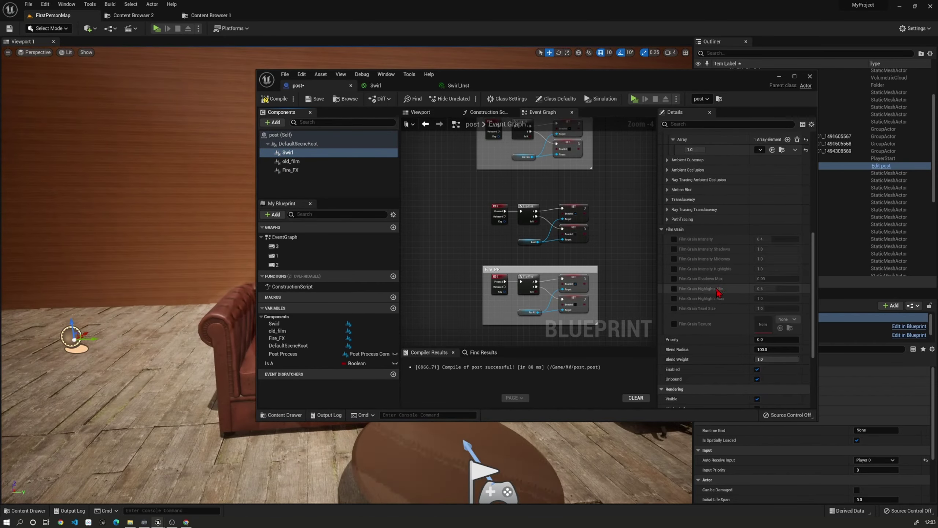
pyautogui.scroll(-3, 718, 292)
pyautogui.click(756, 275)
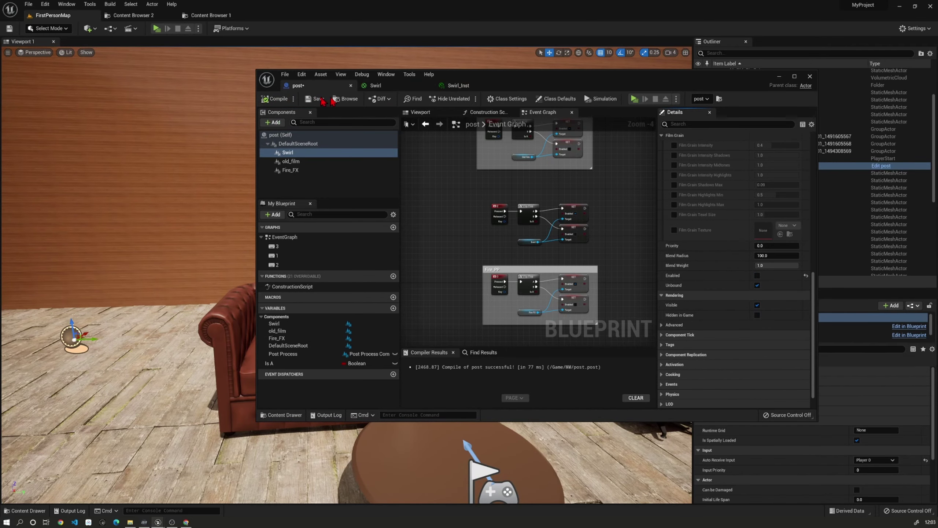
# Step: Compile the post Blueprint and minimize its editor to return to the level
pyautogui.click(291, 75)
pyautogui.click(295, 116)
pyautogui.click(780, 77)
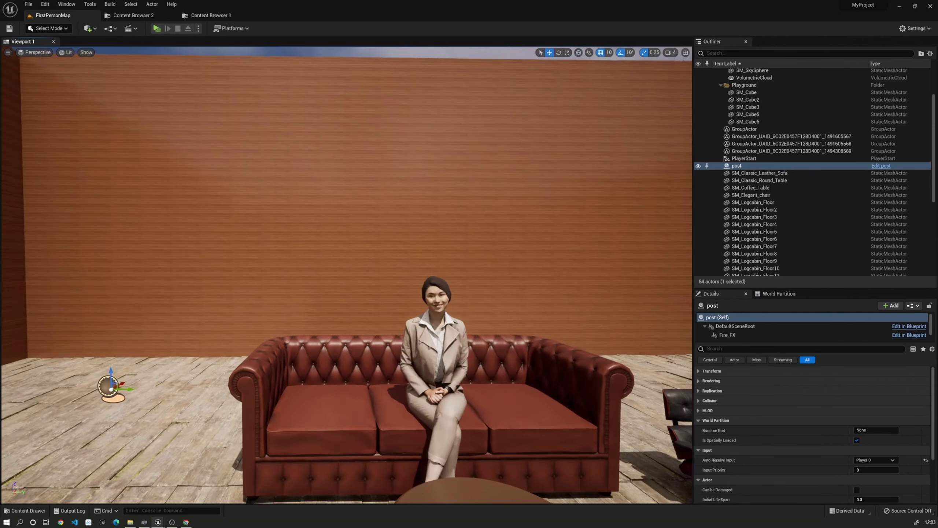
# Step: Run the level in a standalone preview to test the swirl and fire key toggles, then exit with Esc
pyautogui.moveTo(173, 47); pyautogui.dragTo(173, 47, button='right')
pyautogui.click(161, 32)
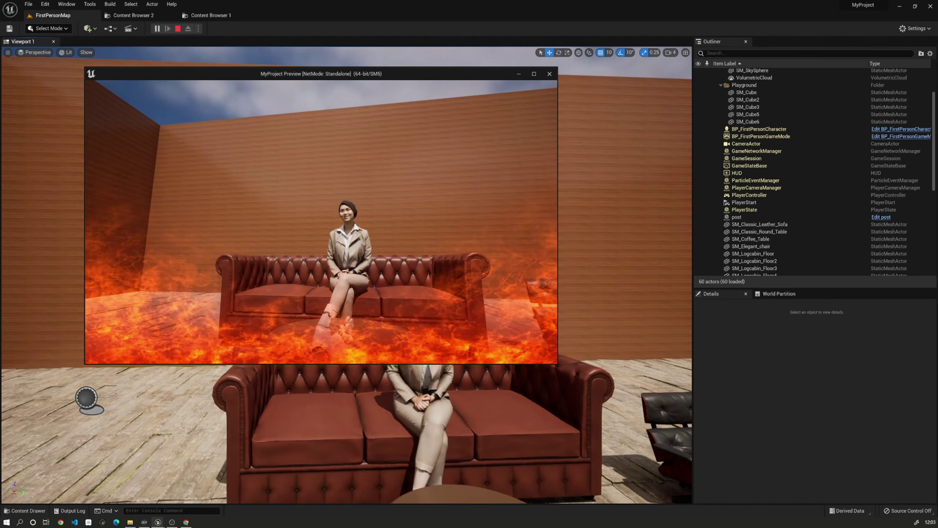
pyautogui.press('Escape')
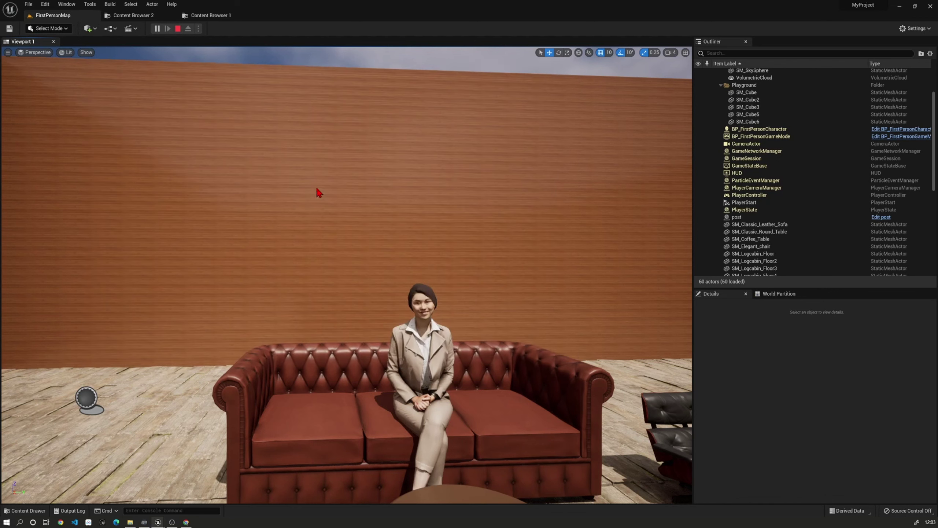